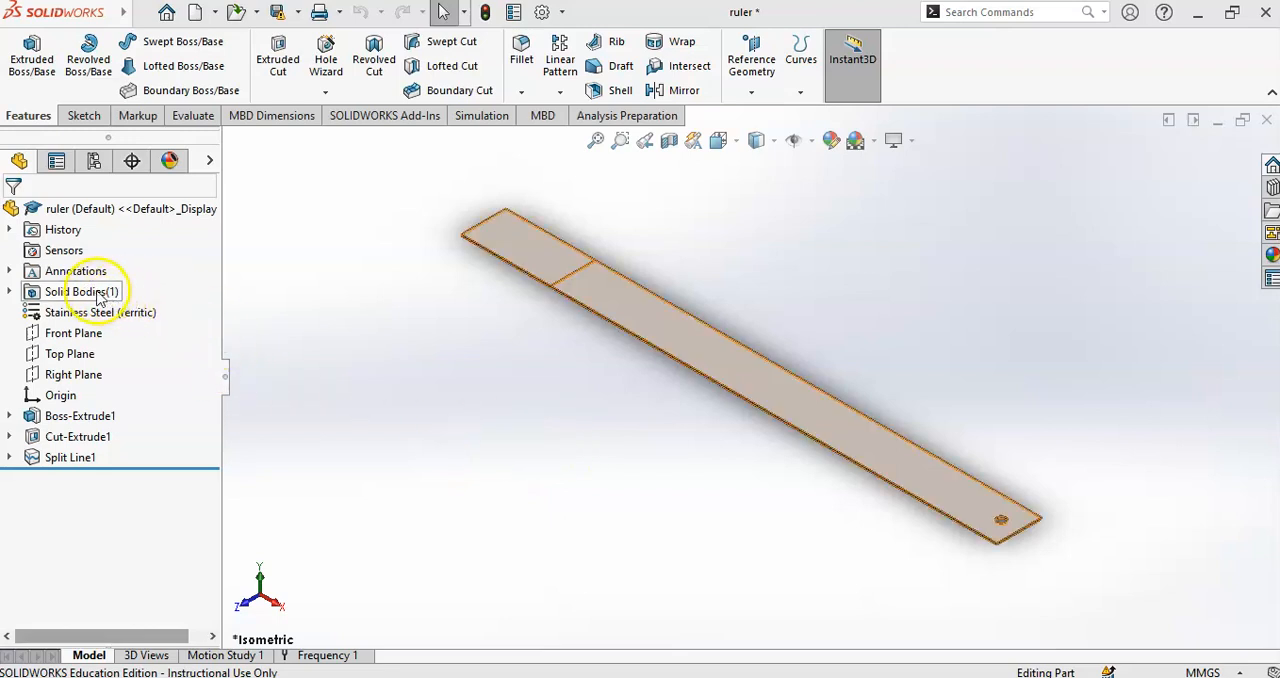
- Create a reference point at the centre of the narrow end face beside the ruler's hole
scroll(994, 514, down, 5)
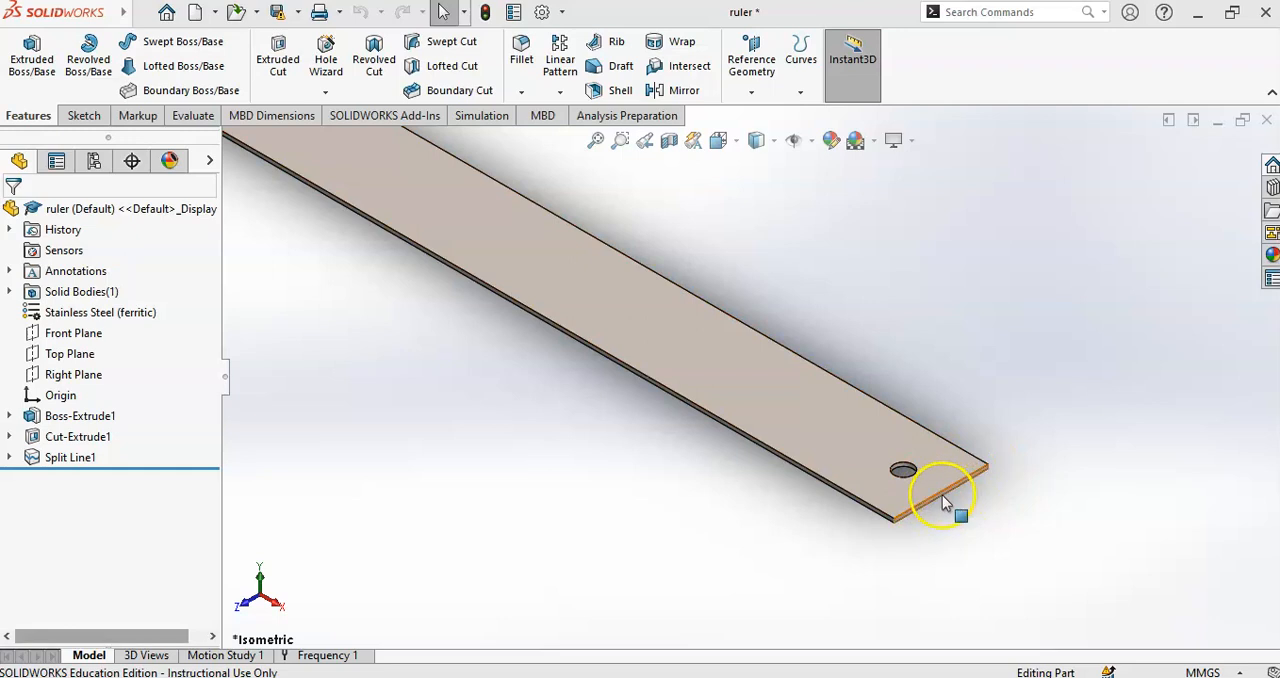
click(751, 92)
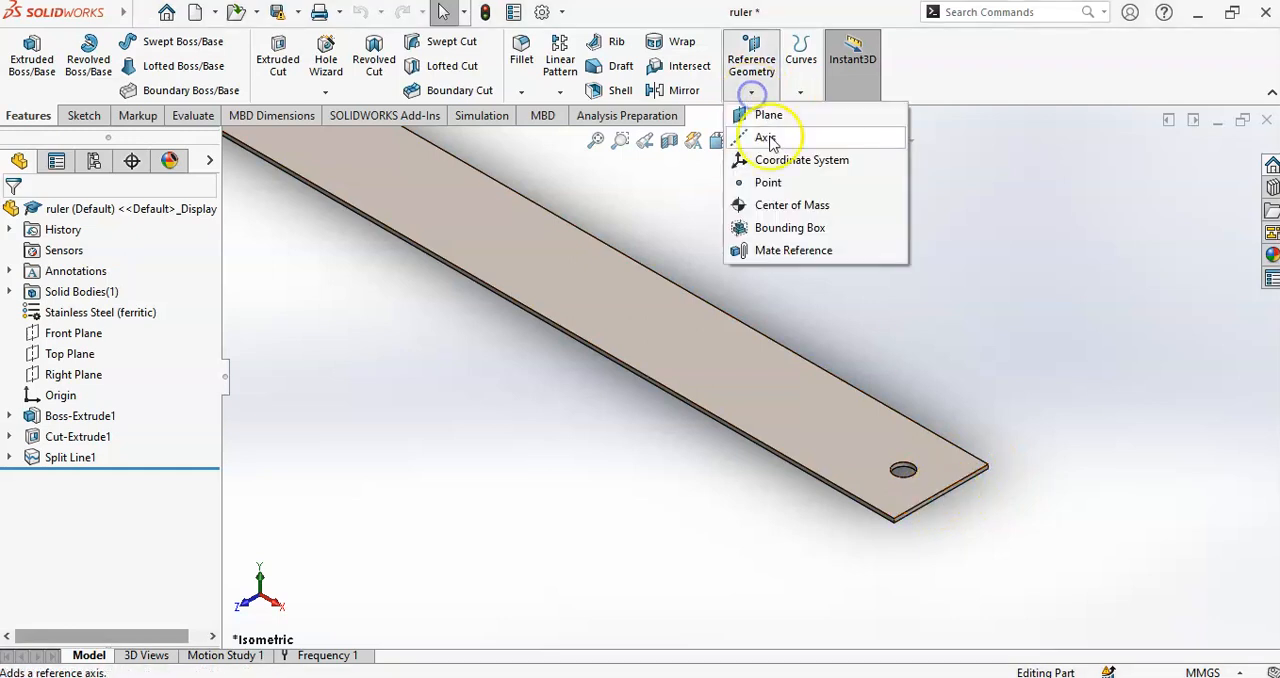
click(767, 184)
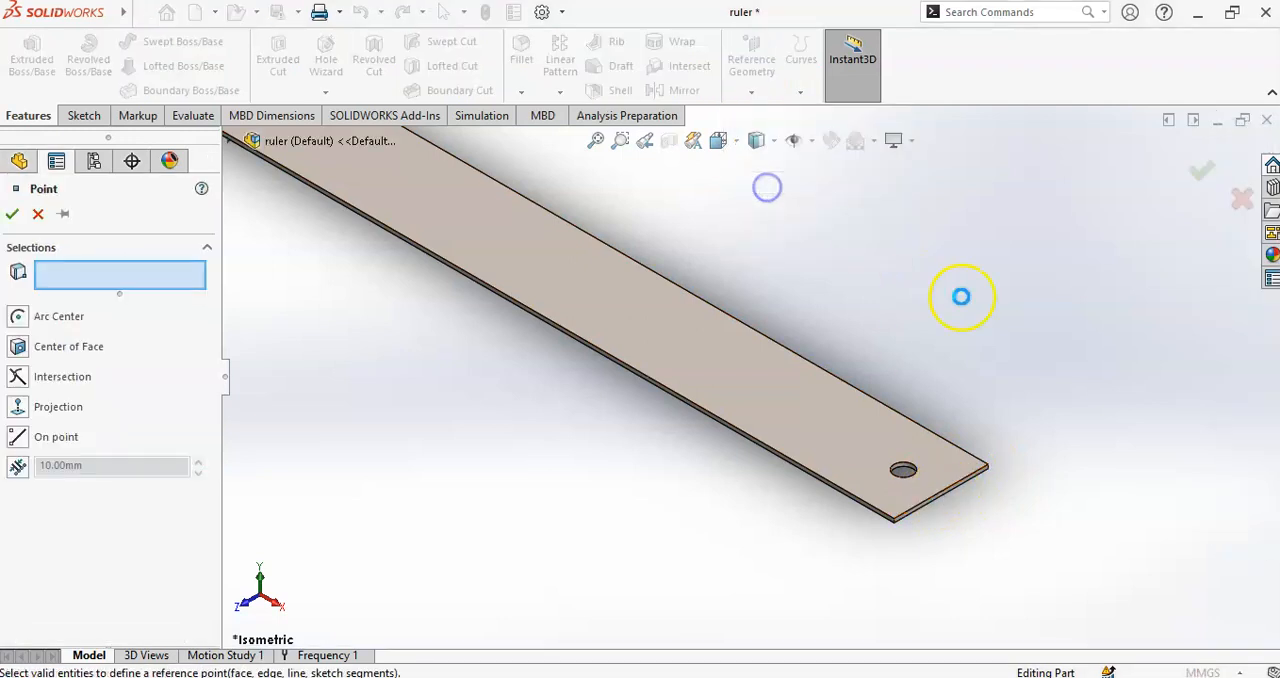
click(18, 347)
scroll(988, 480, down, 8)
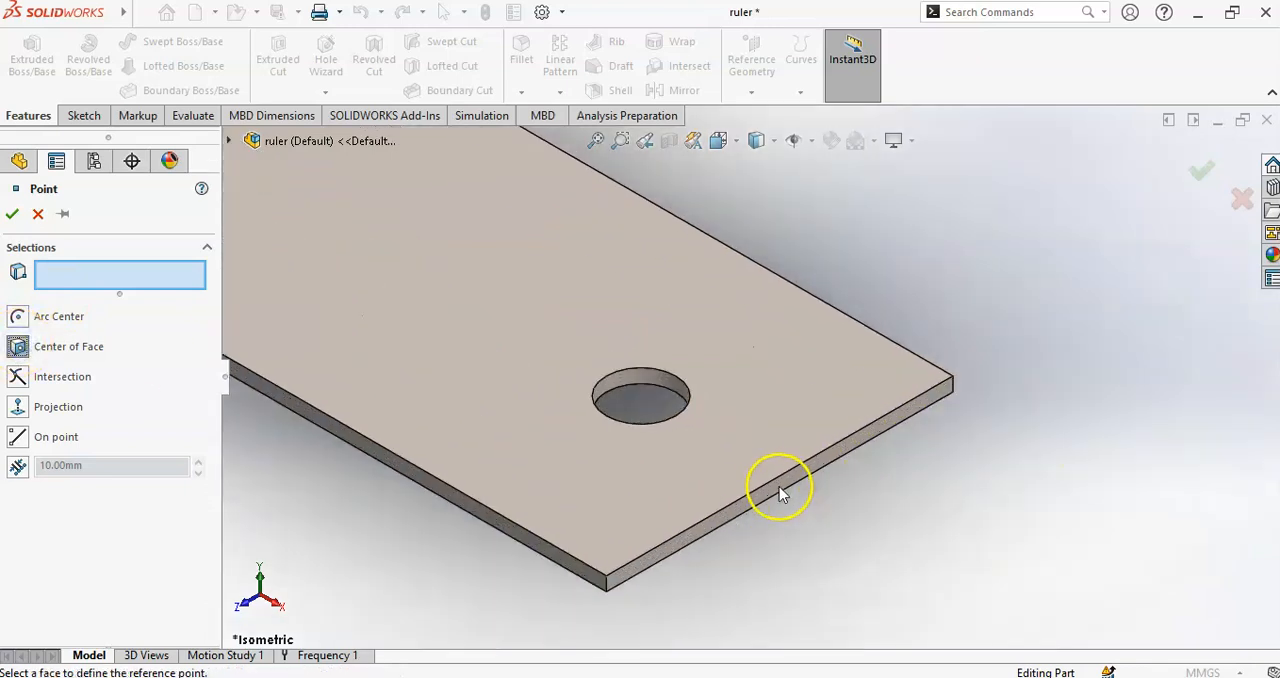
click(790, 477)
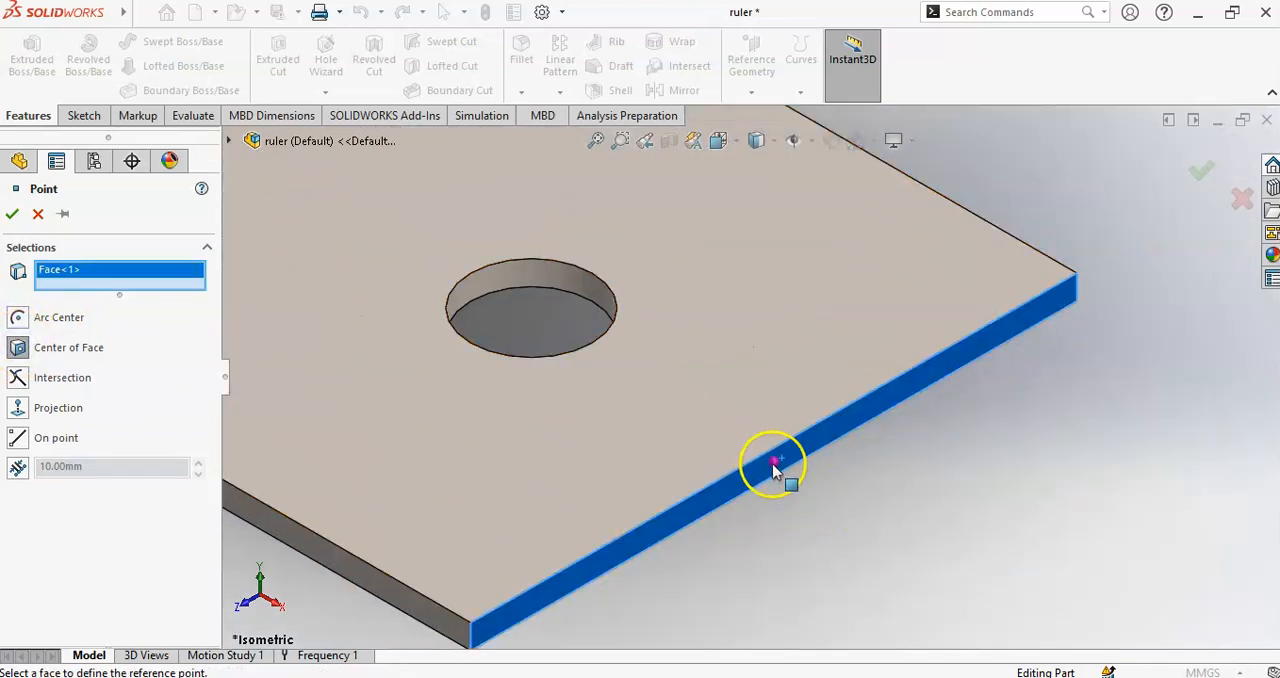
click(10, 216)
- Start a new Simulation Data sensor and set its data quantity to Workflow Sensitive
scroll(423, 334, up, 3)
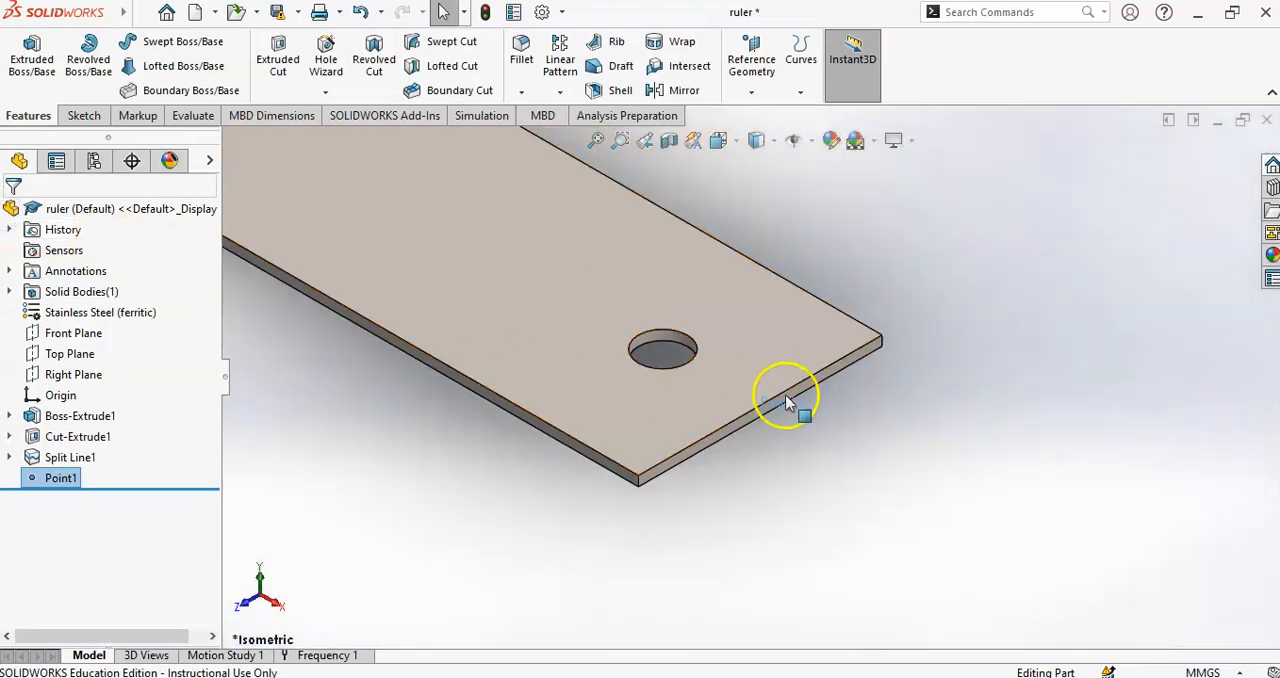
right_click(44, 245)
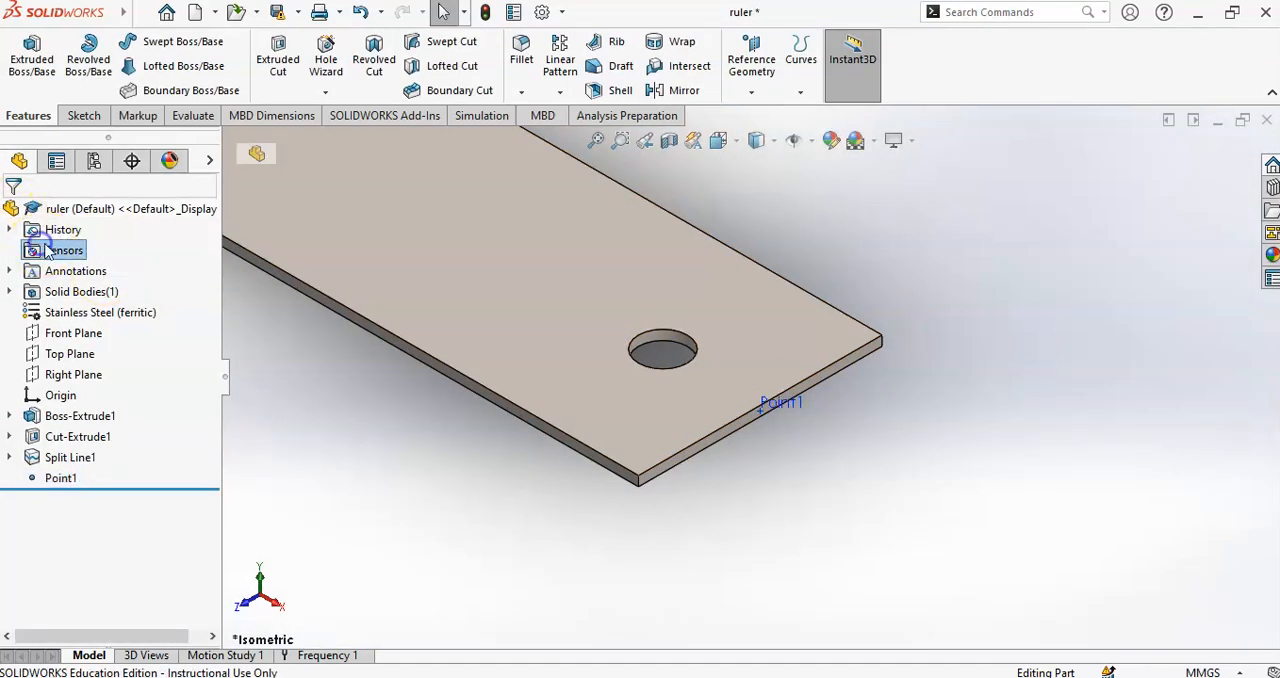
click(113, 260)
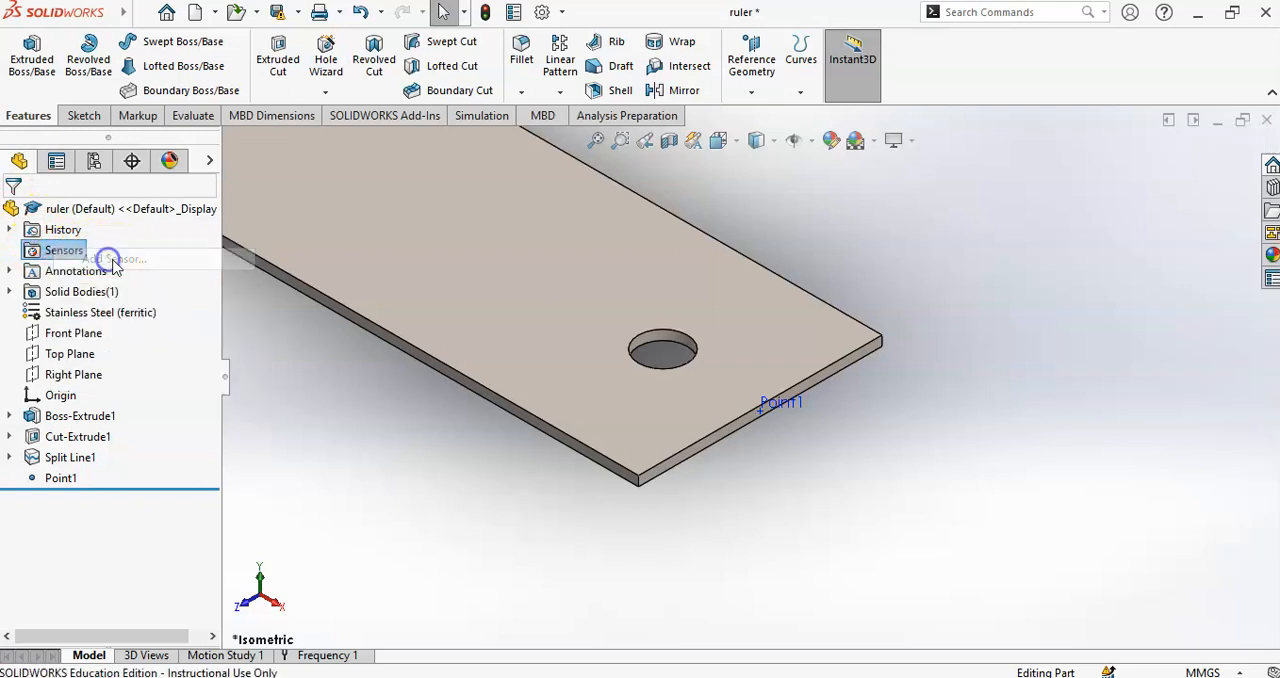
click(82, 273)
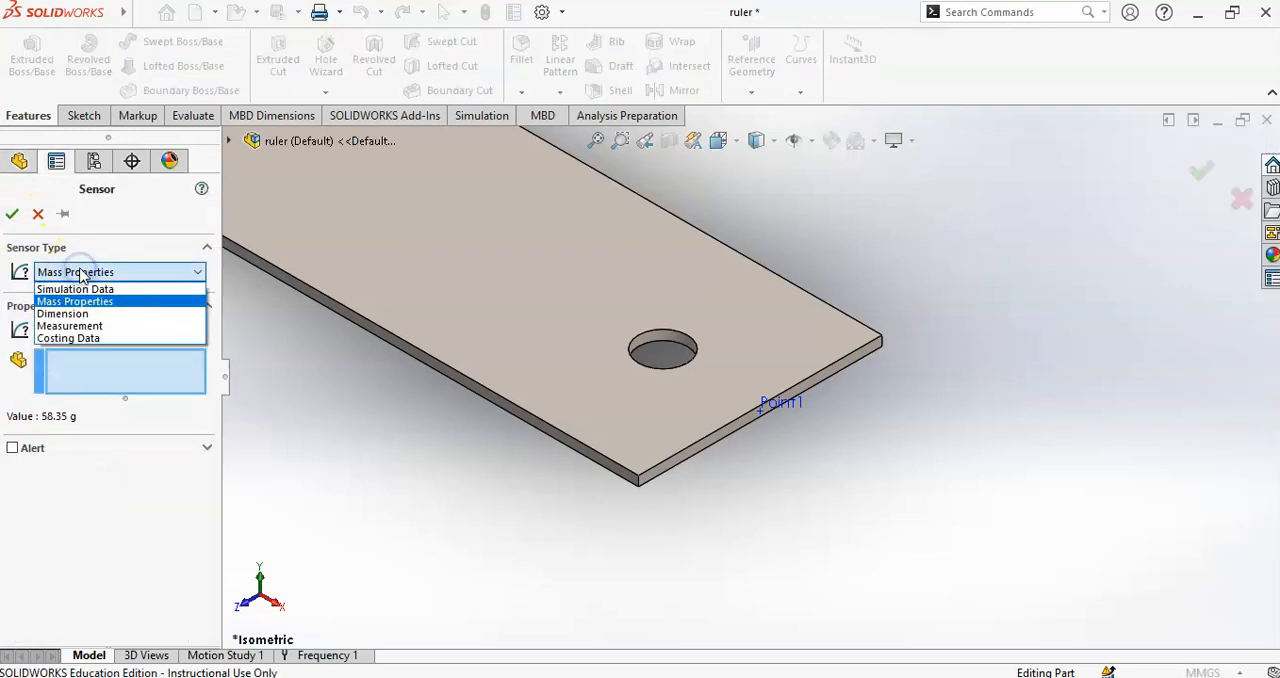
click(80, 289)
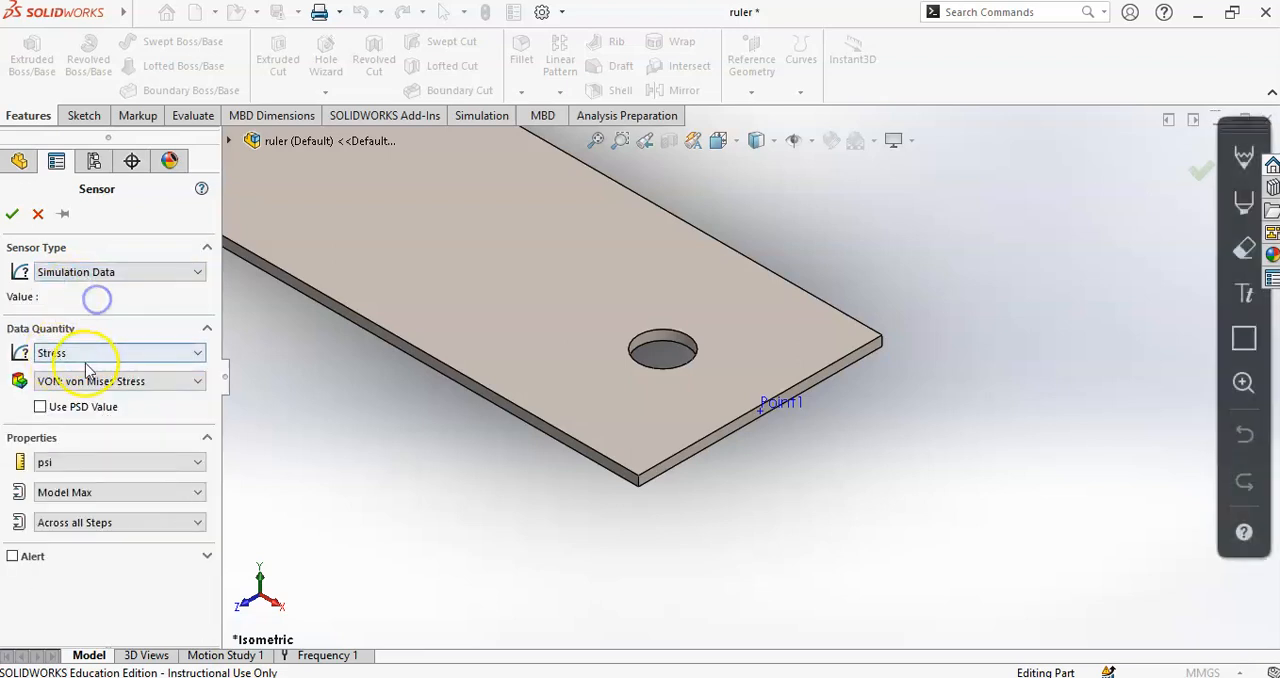
click(92, 356)
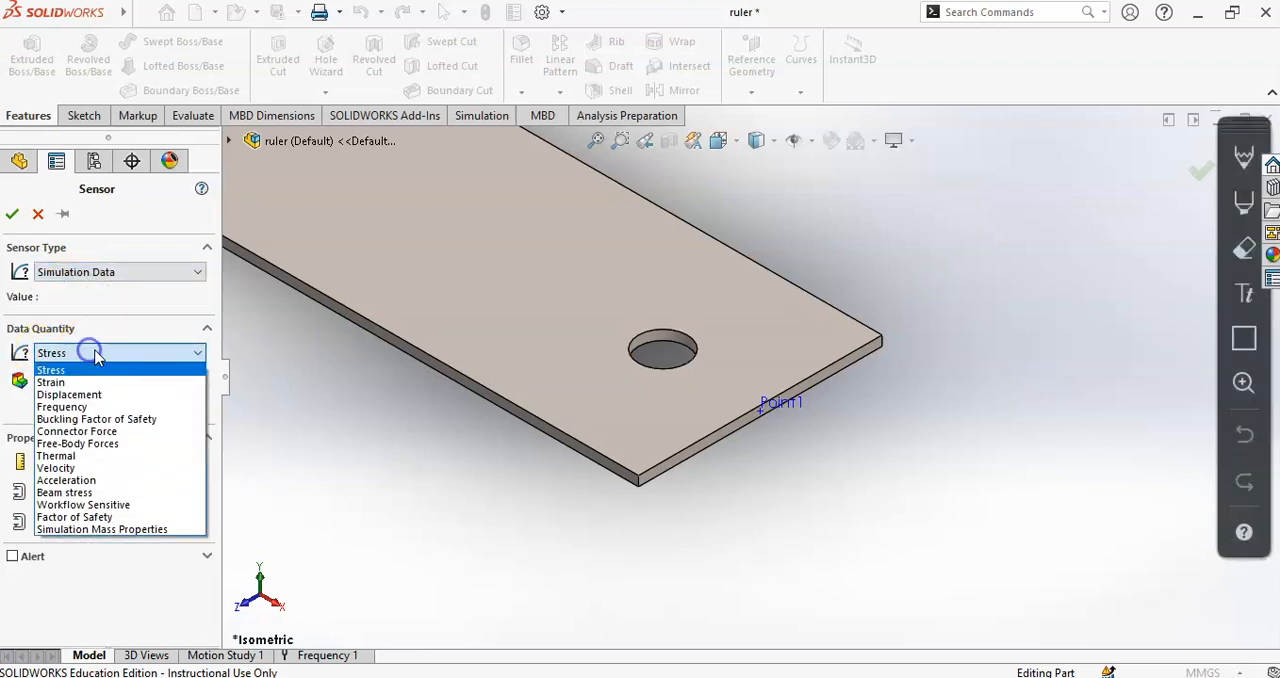
click(108, 509)
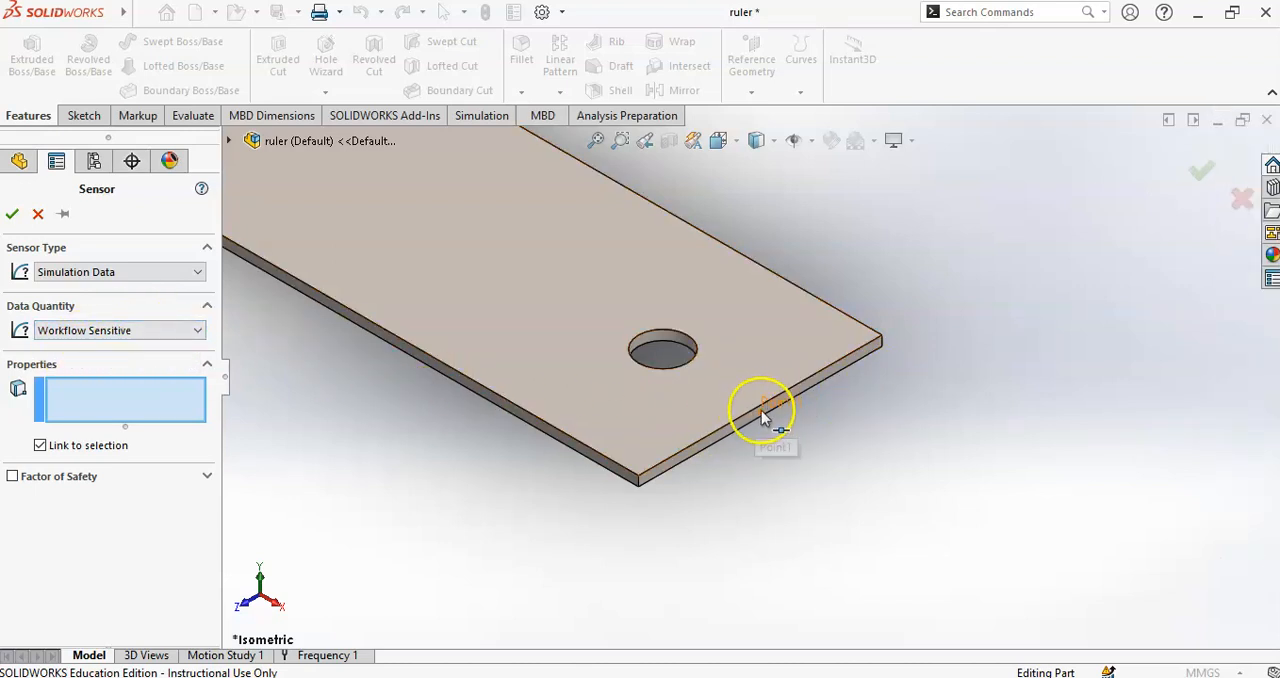
- Assign the reference point on the ruler's end face to the sensor and create it
click(12, 215)
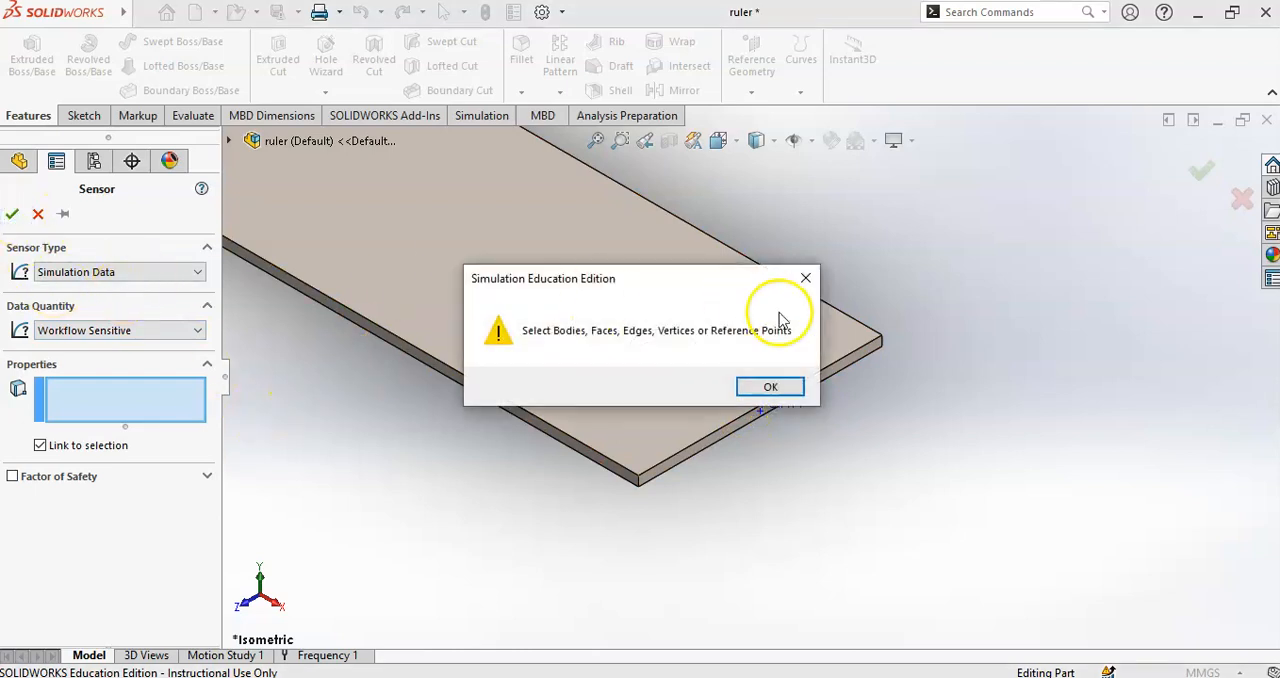
click(762, 383)
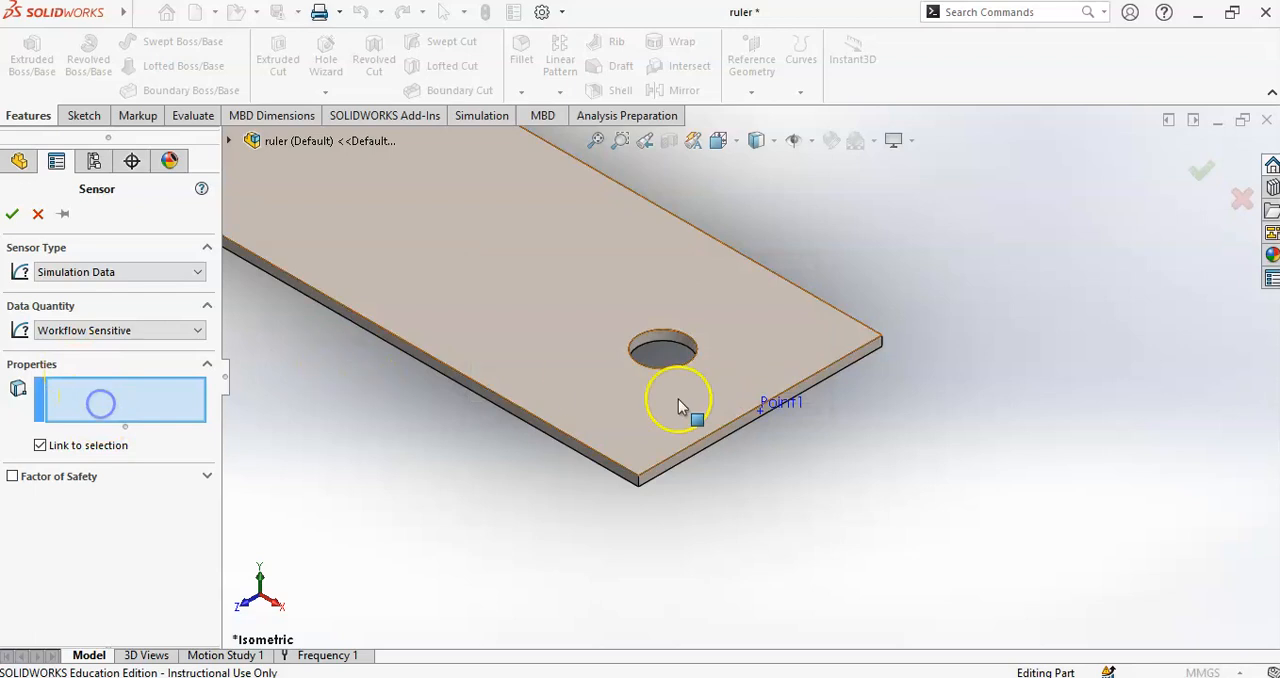
click(764, 418)
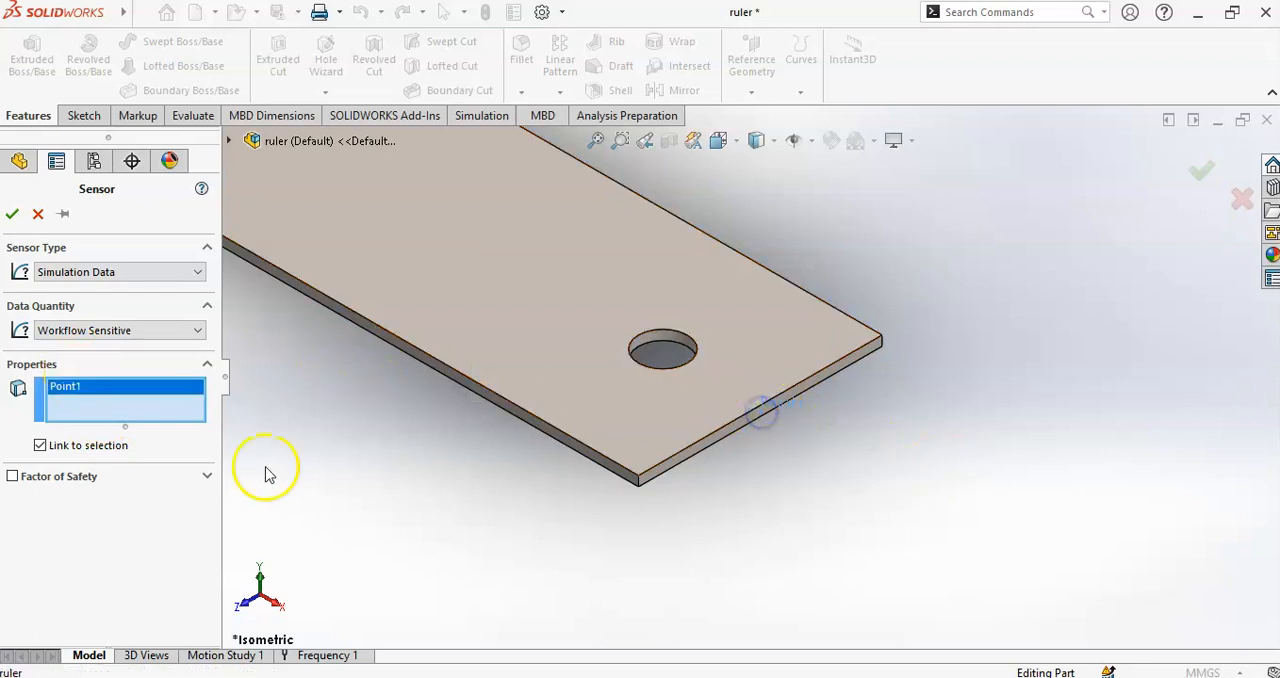
click(12, 214)
- Open the Frequency 1 study and examine the first mode shape and its frequency in the Amplitude1 plot
scroll(506, 503, up, 4)
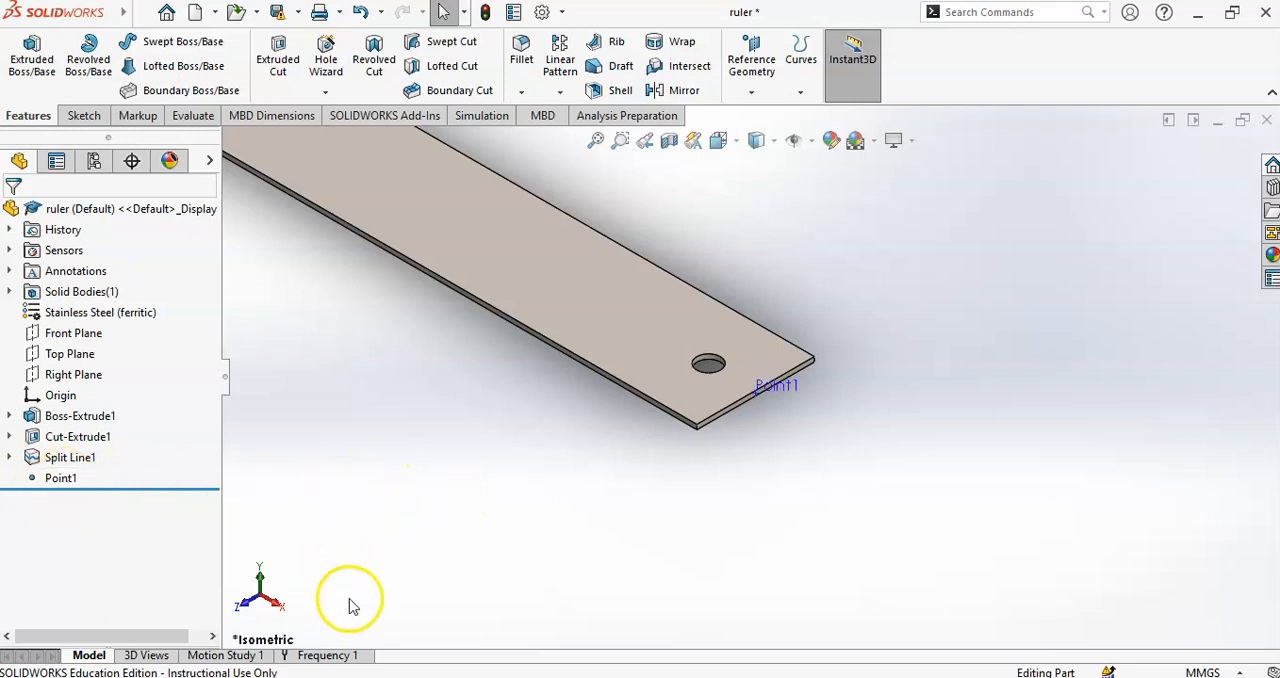
click(345, 655)
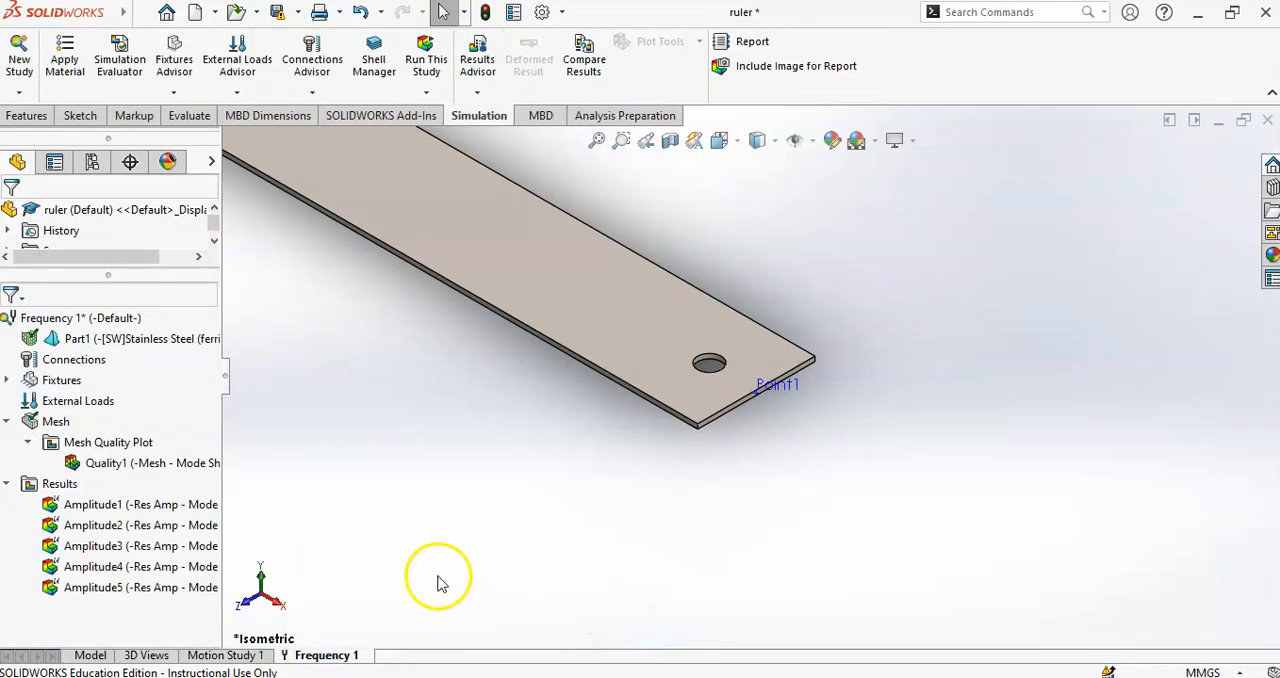
scroll(393, 531, up, 8)
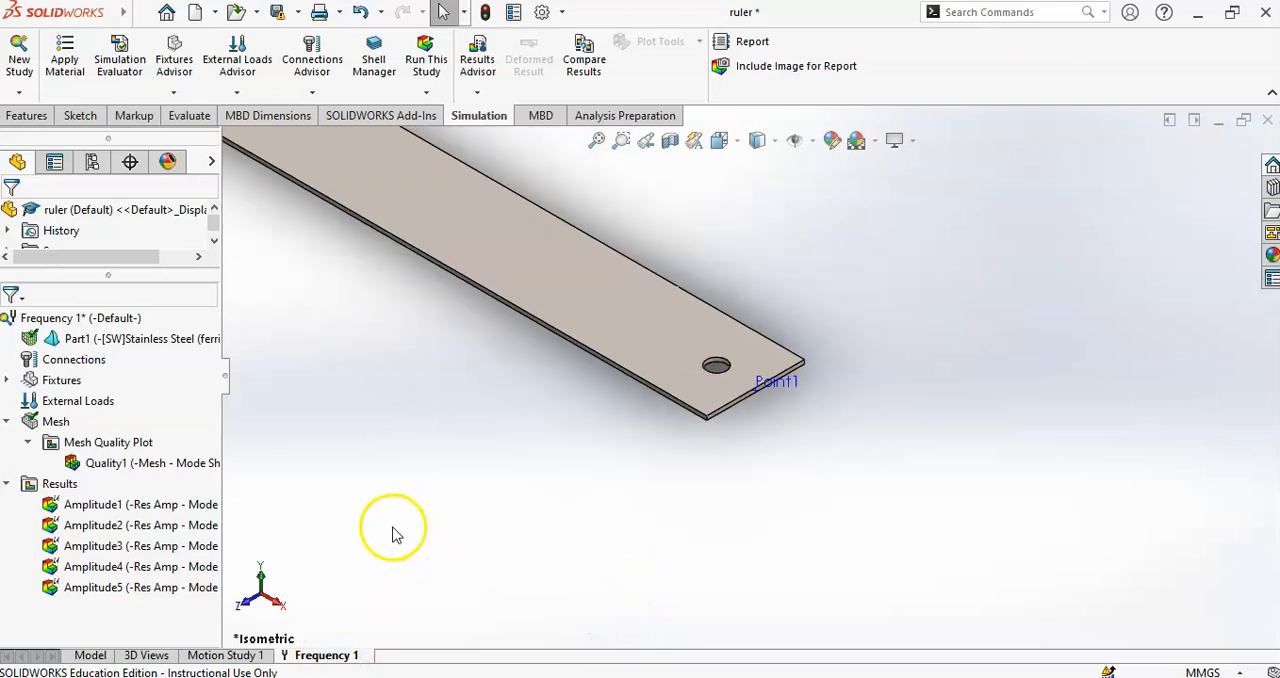
scroll(540, 320, down, 3)
scroll(620, 270, up, 3)
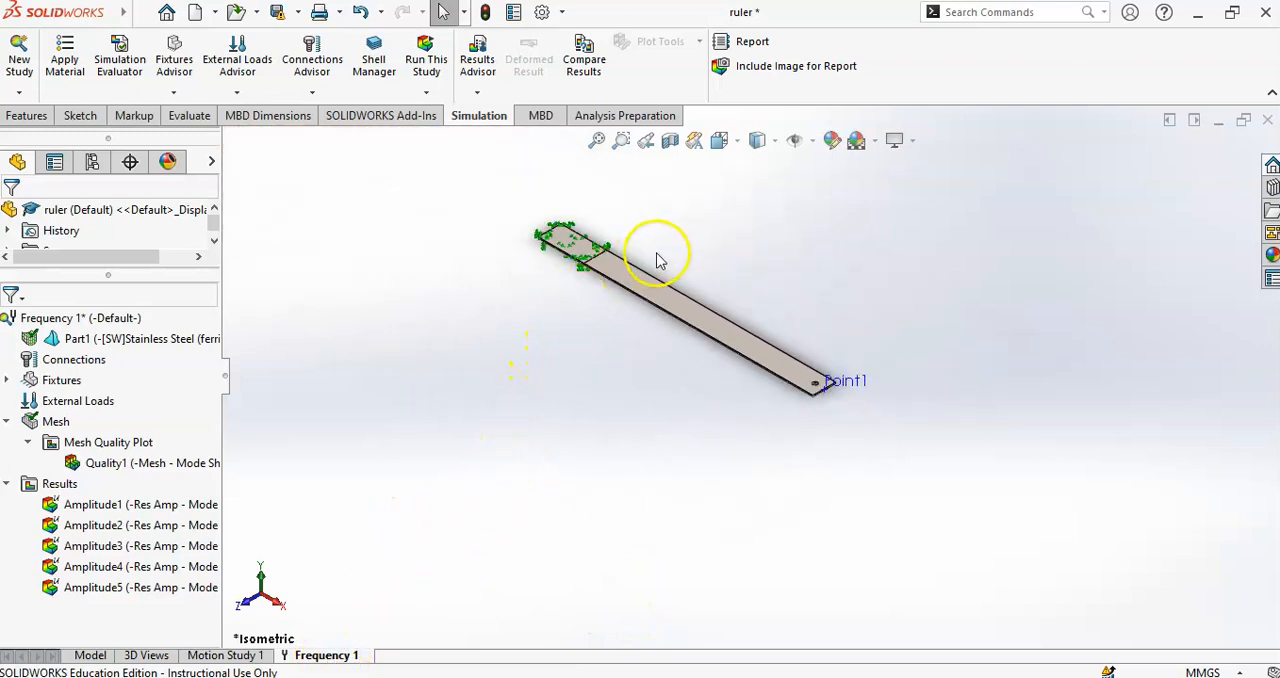
scroll(725, 258, down, 5)
double_click(106, 504)
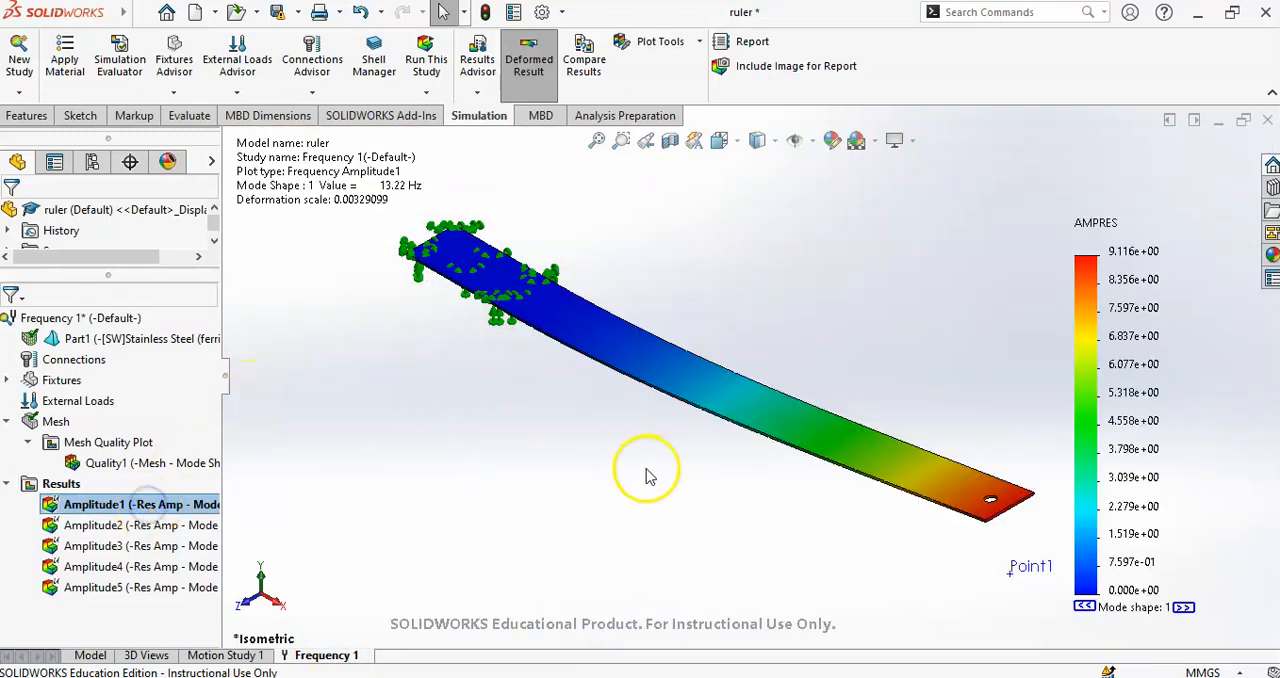
mouse_move(748, 446)
middle_down()
mouse_move(723, 380)
mouse_move(634, 451)
mouse_move(771, 461)
mouse_move(759, 443)
middle_up()
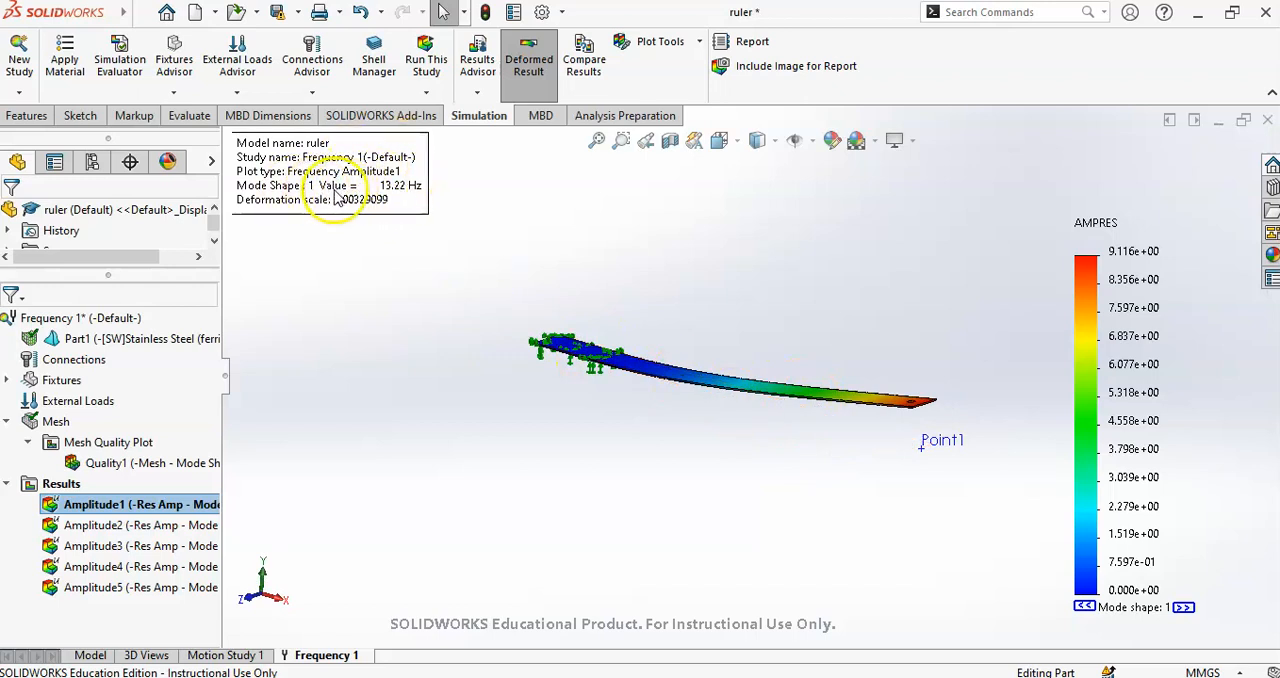
mouse_move(606, 309)
middle_down()
mouse_move(715, 390)
mouse_move(767, 375)
middle_up()
- Display the Amplitude2, Amplitude3 and Amplitude4 plots one after another and examine their mode shapes and frequencies
double_click(165, 523)
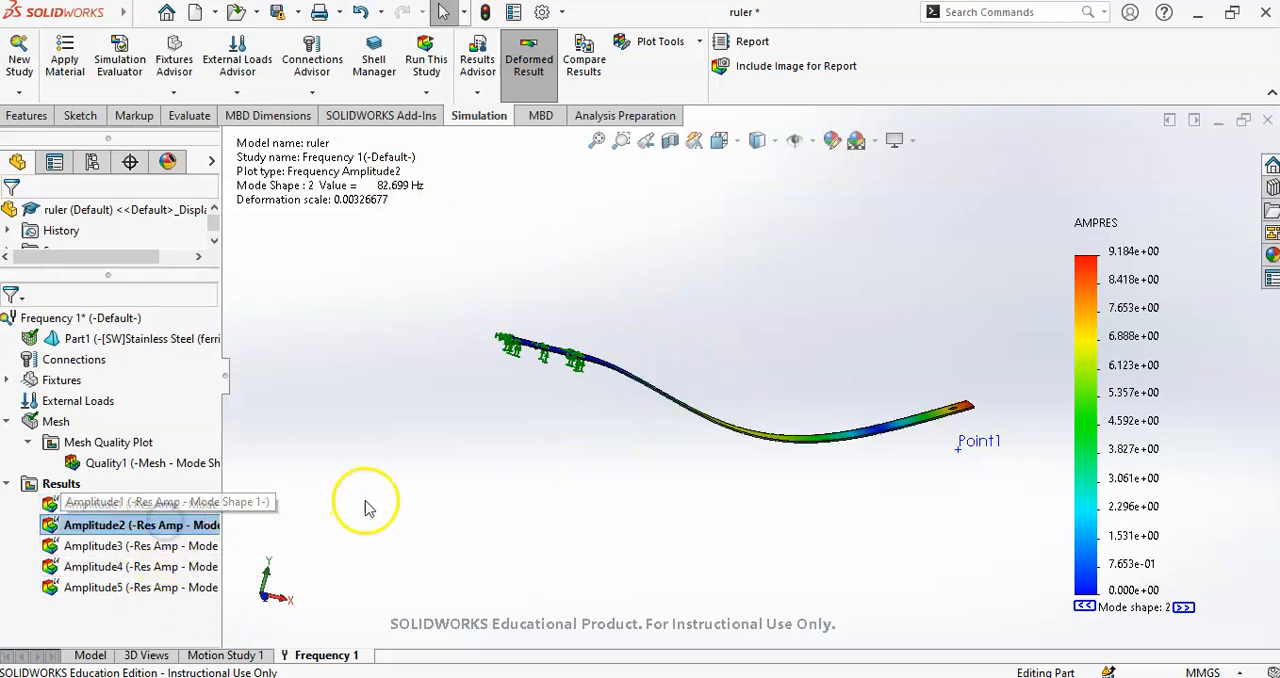
middle_drag(709, 485, 668, 476)
click(190, 528)
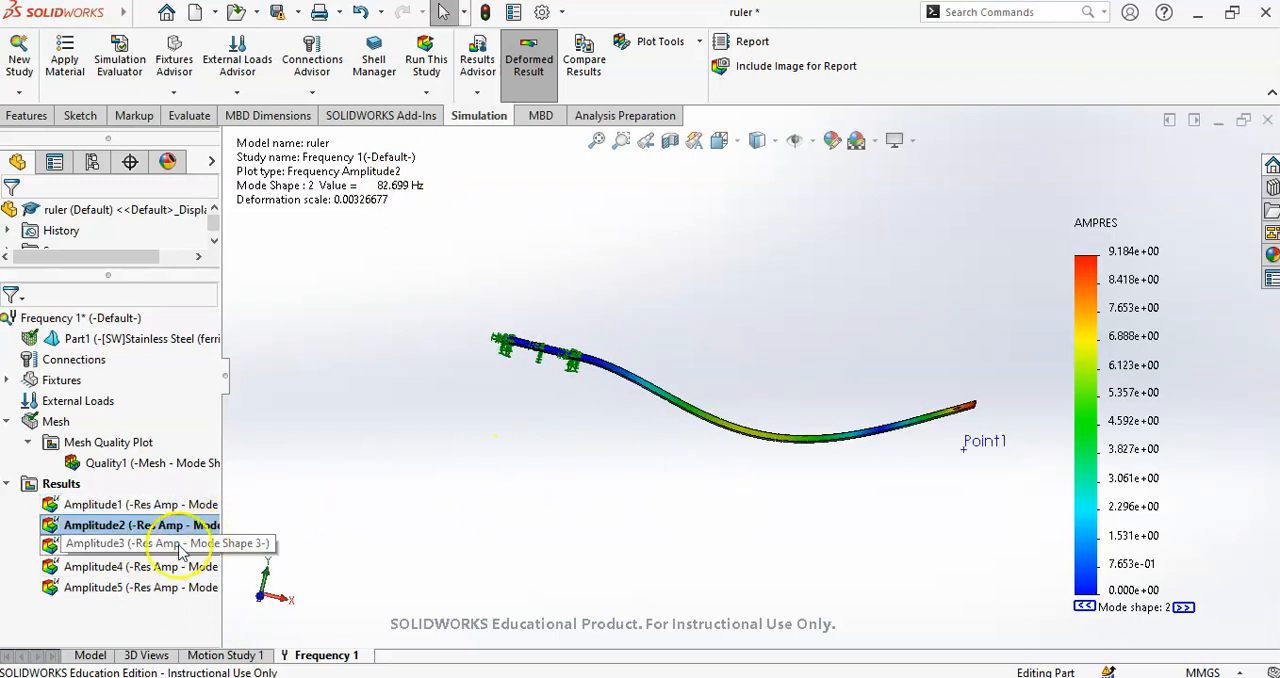
double_click(160, 546)
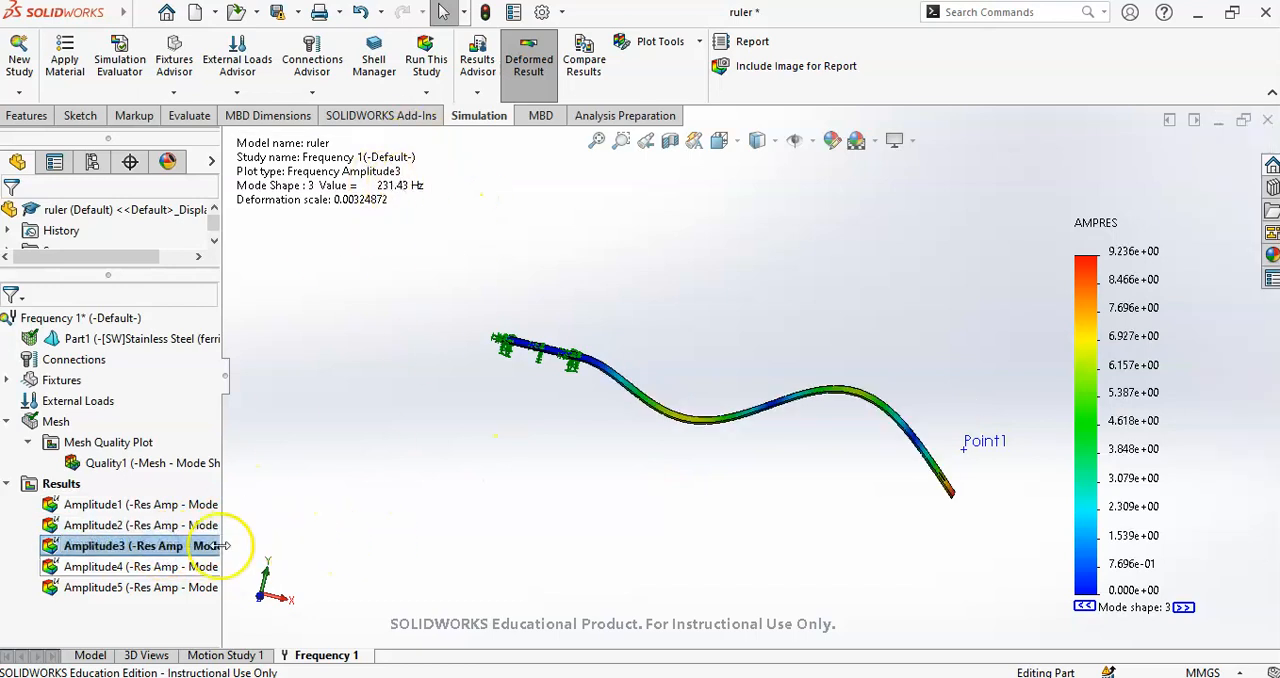
double_click(186, 566)
middle_drag(745, 559, 621, 542)
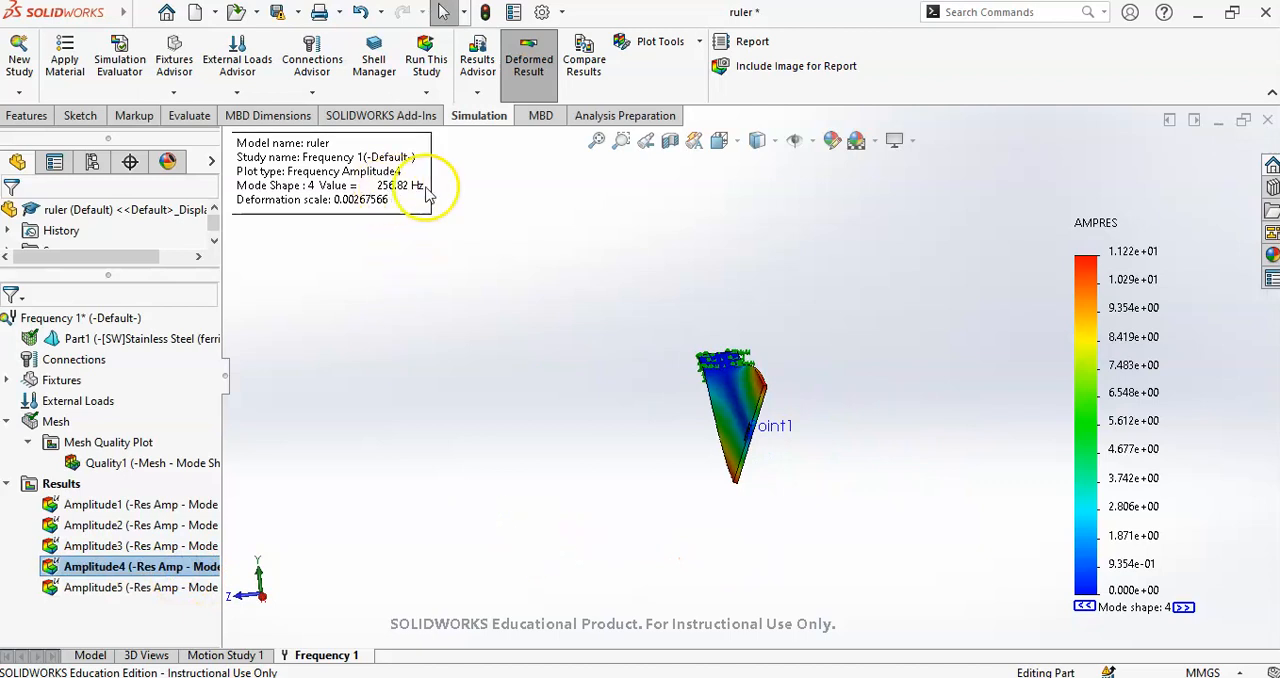
- Display the Amplitude5 plot and examine the fifth mode shape, including the deformation at the ruler's free end
double_click(160, 587)
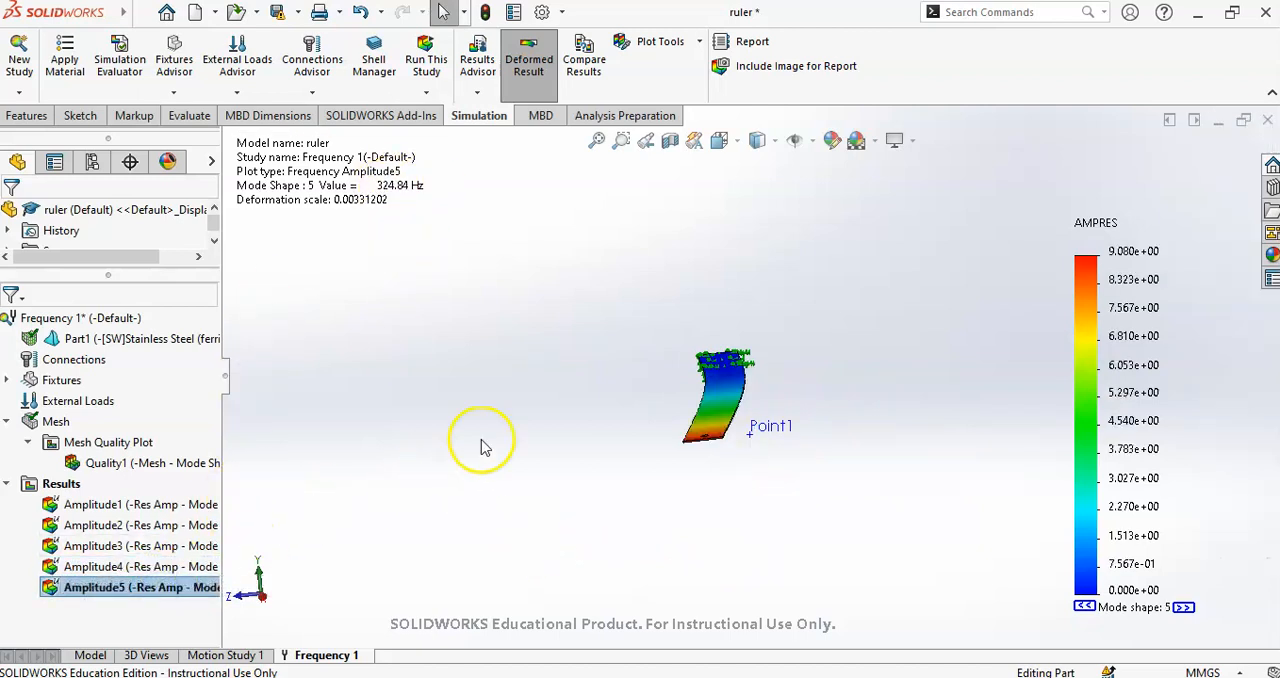
click(720, 409)
mouse_move(720, 409)
middle_down()
mouse_move(712, 382)
mouse_move(727, 396)
mouse_move(690, 397)
middle_up()
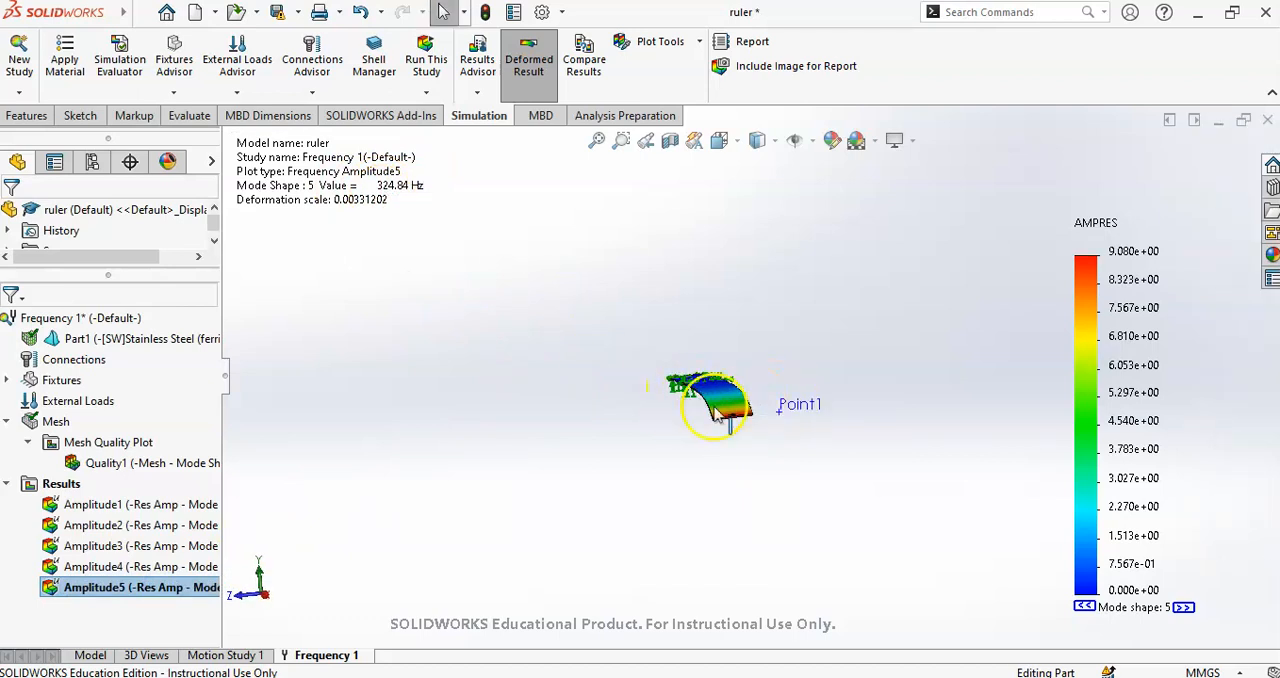
middle_drag(692, 407, 786, 424)
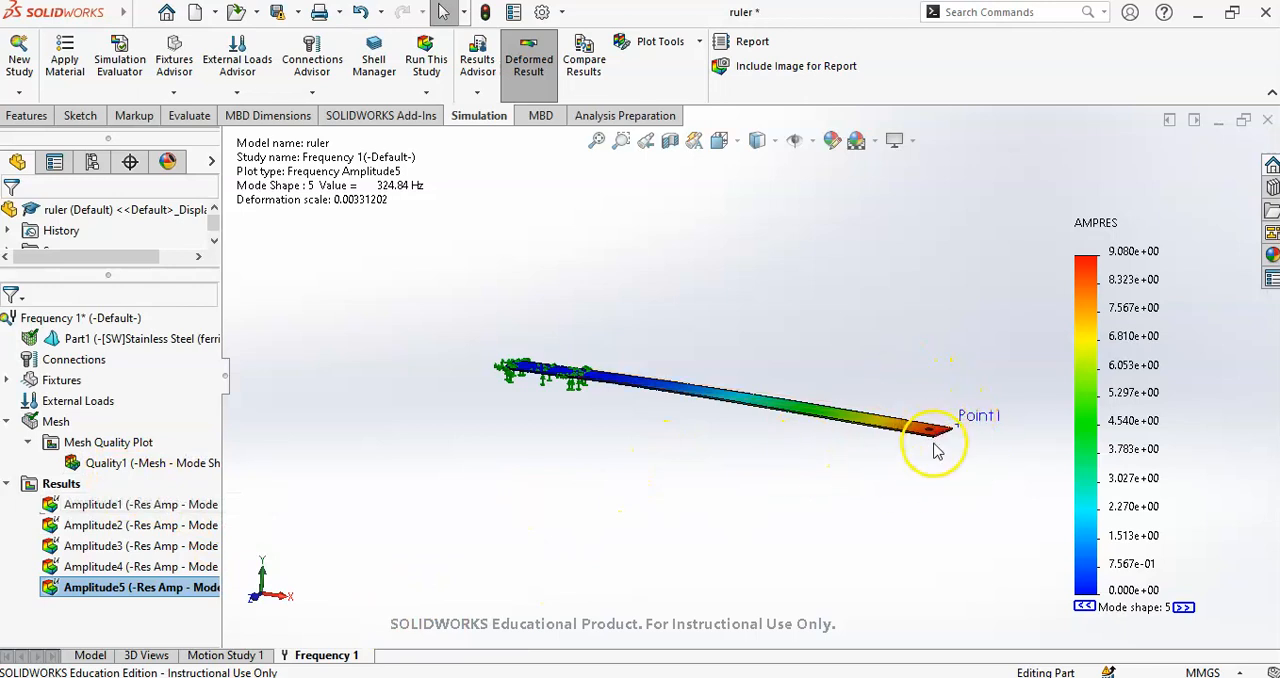
scroll(948, 440, down, 5)
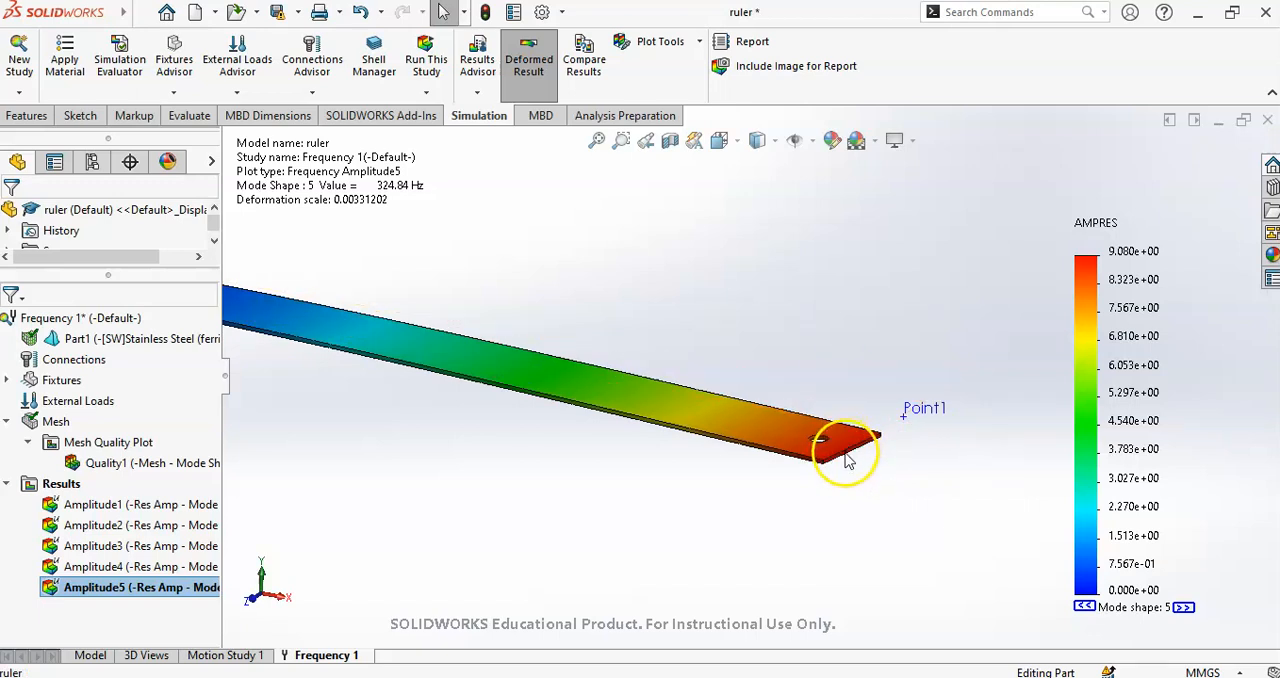
scroll(838, 460, up, 3)
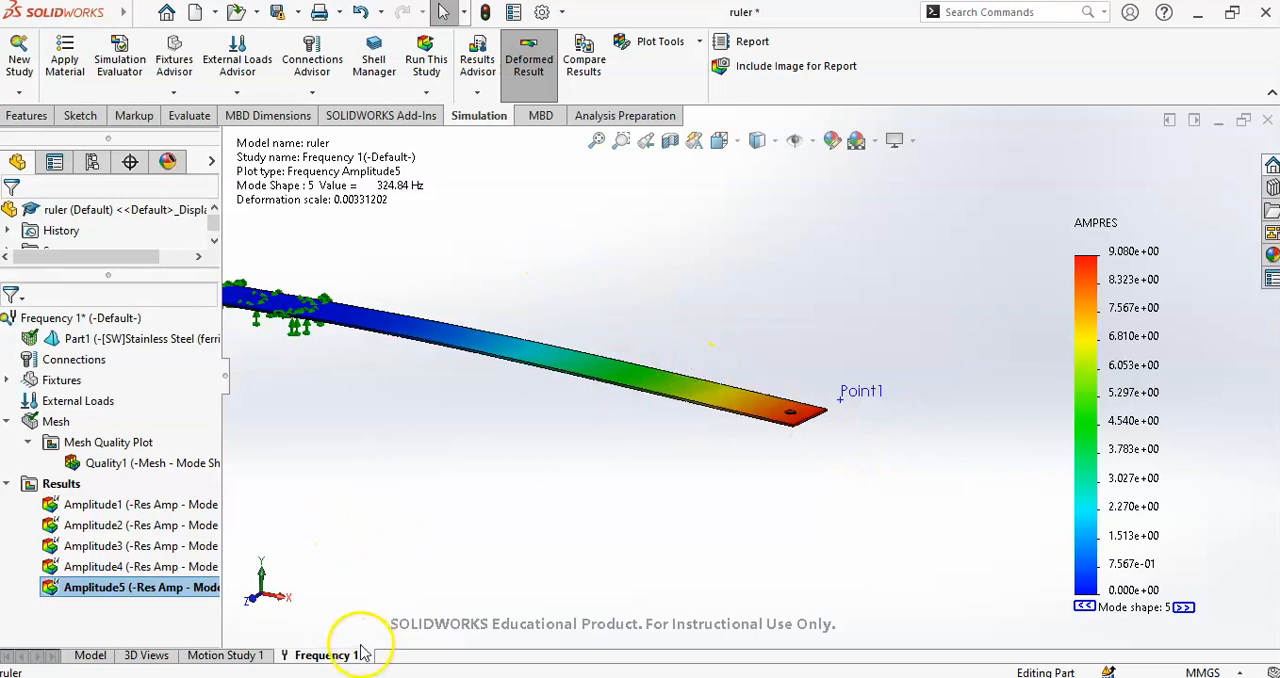
- Create a new linear dynamic study of the Harmonic type for the ruler, keeping the name Dynamic 1
click(22, 72)
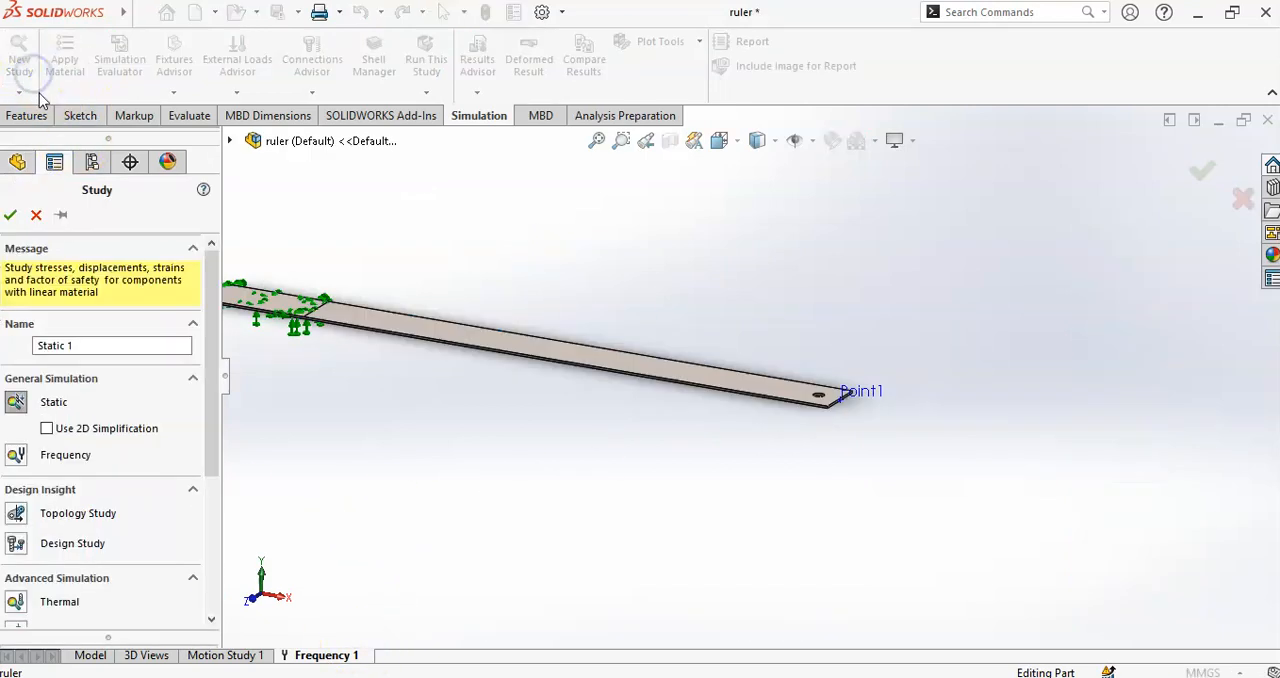
scroll(70, 440, down, 3)
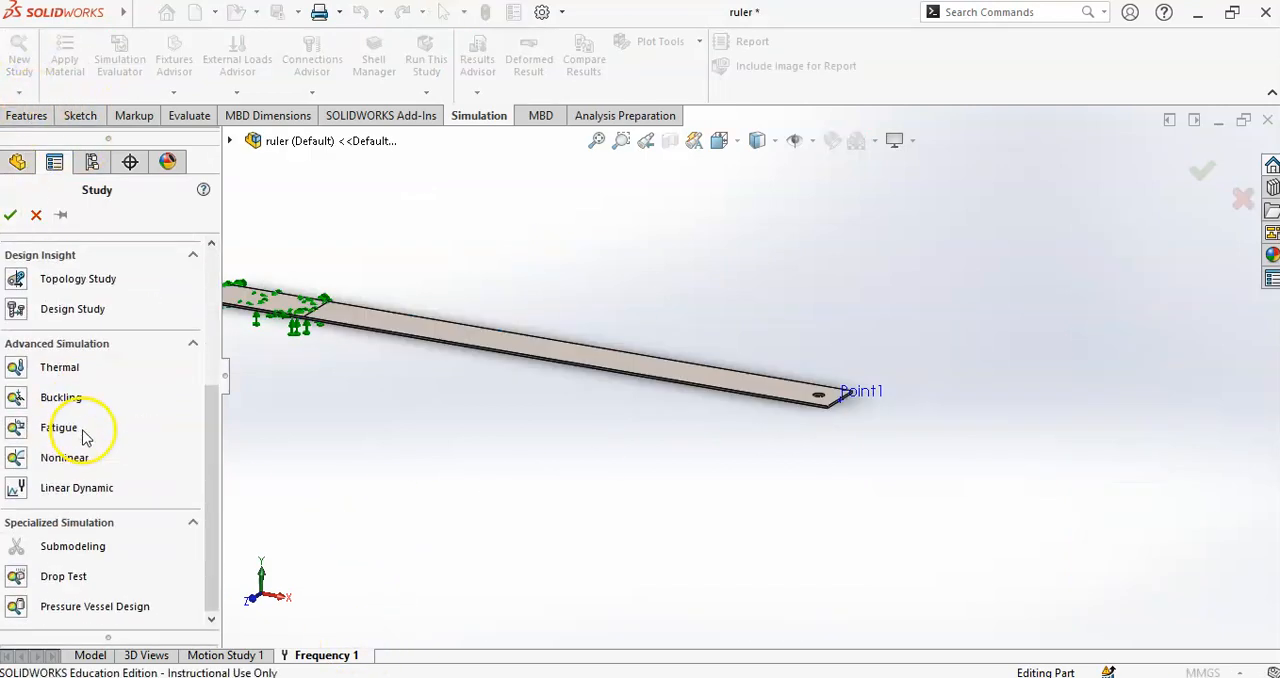
click(53, 490)
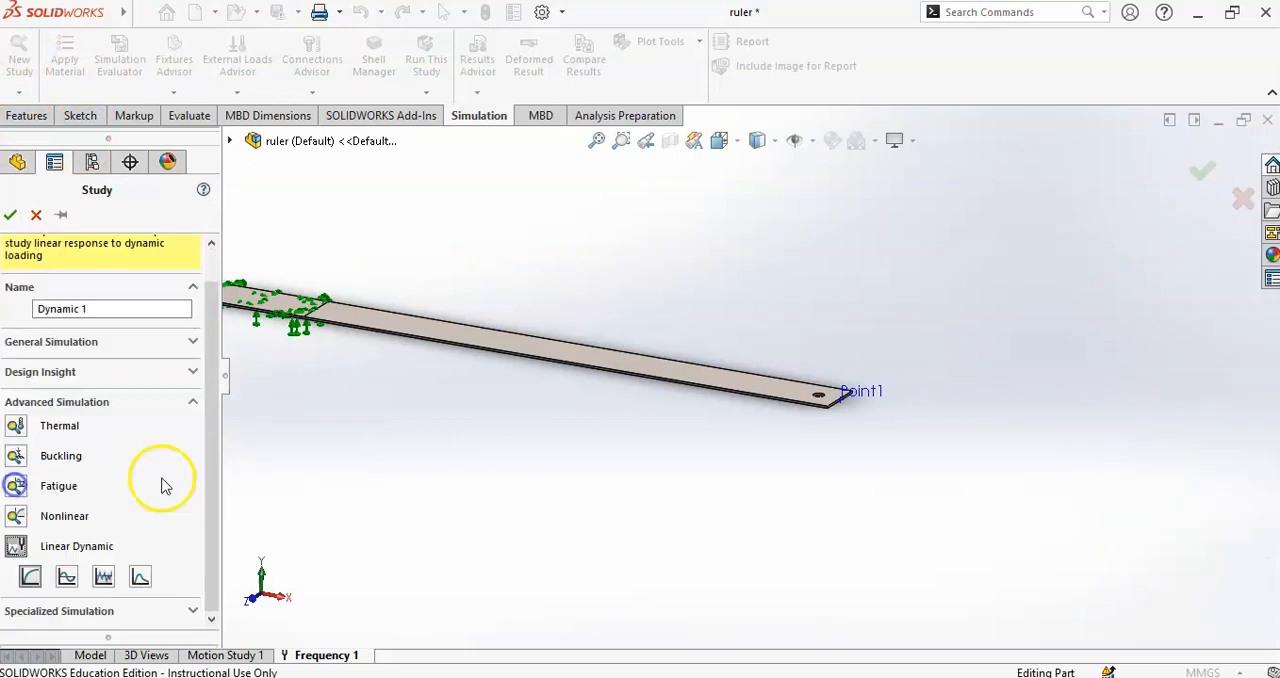
click(33, 580)
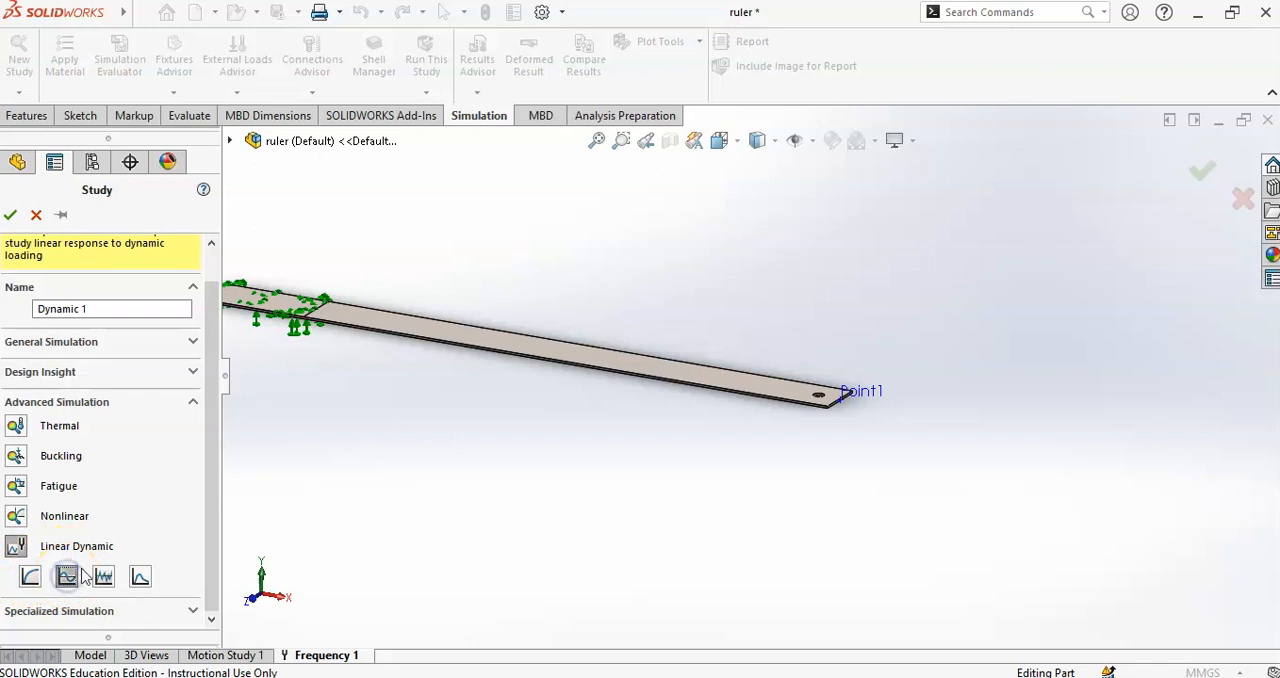
click(67, 578)
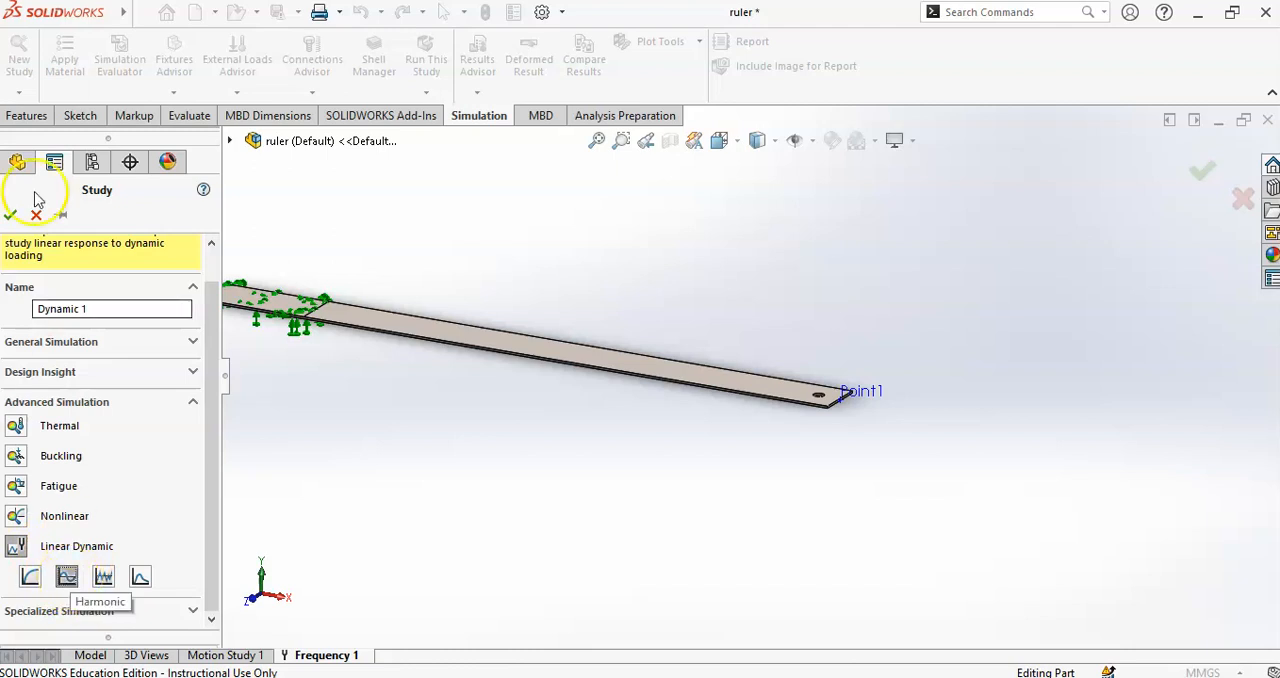
click(11, 215)
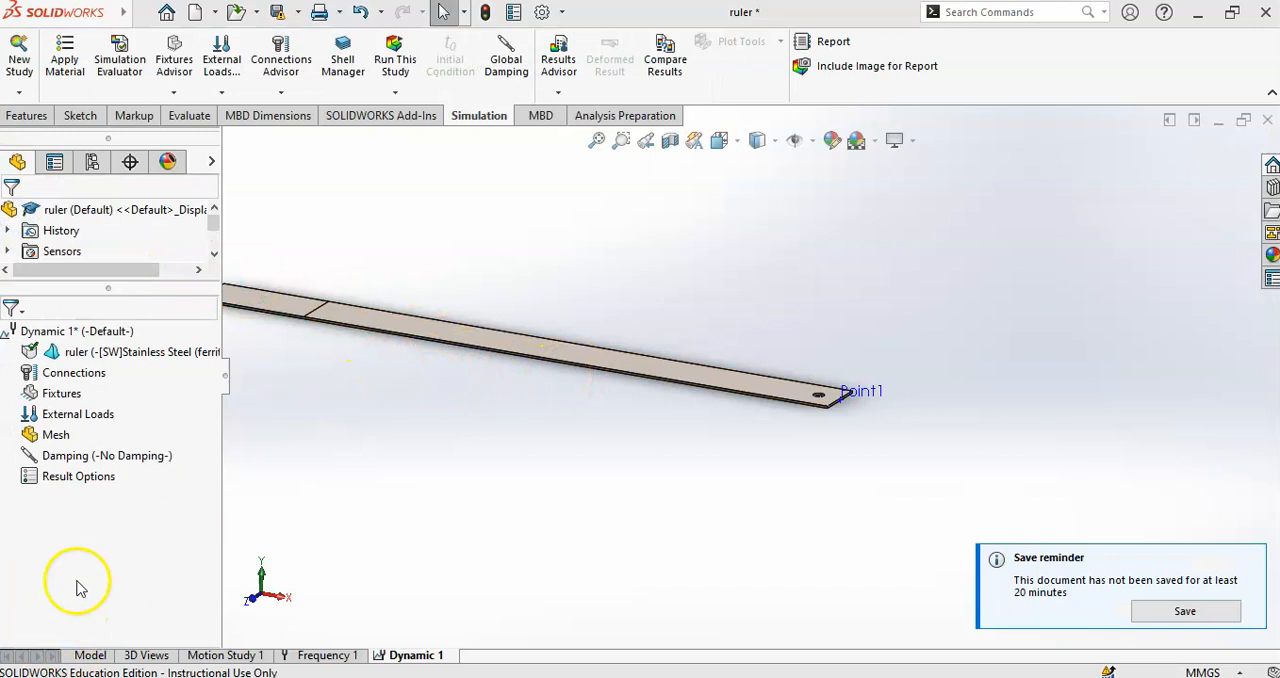
- Open the properties of the Dynamic 1 study and set the number of frequencies to 5
click(85, 333)
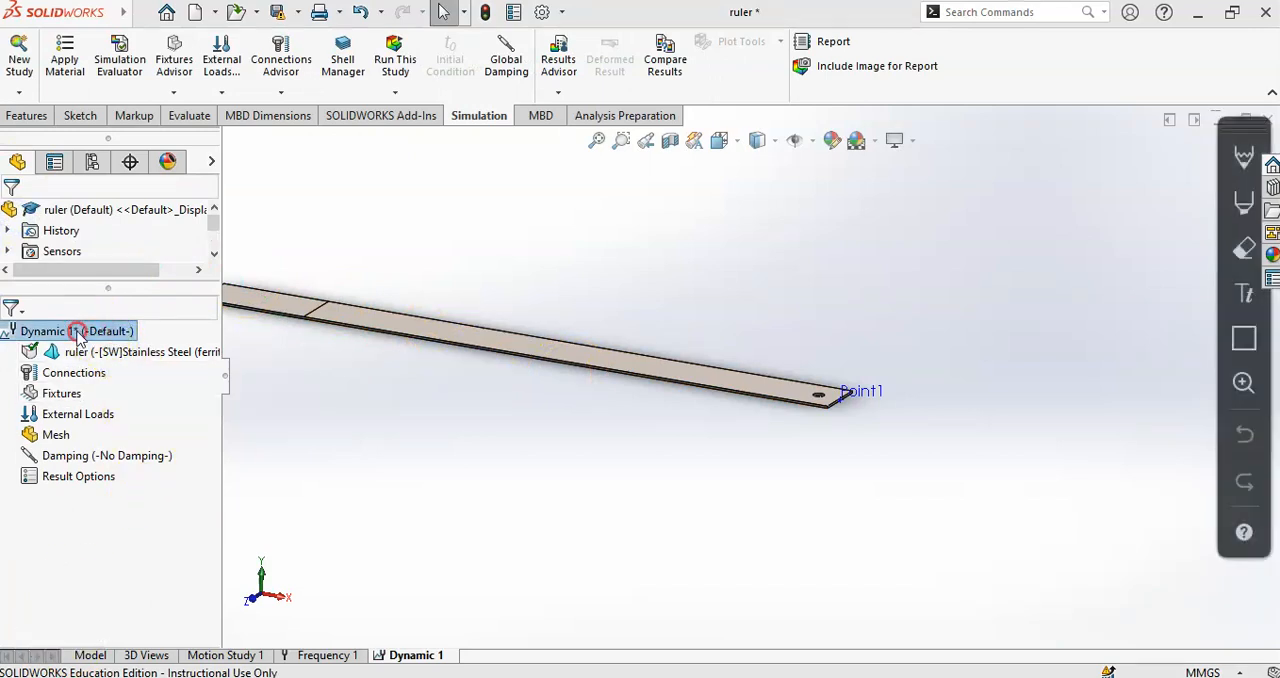
right_click(95, 337)
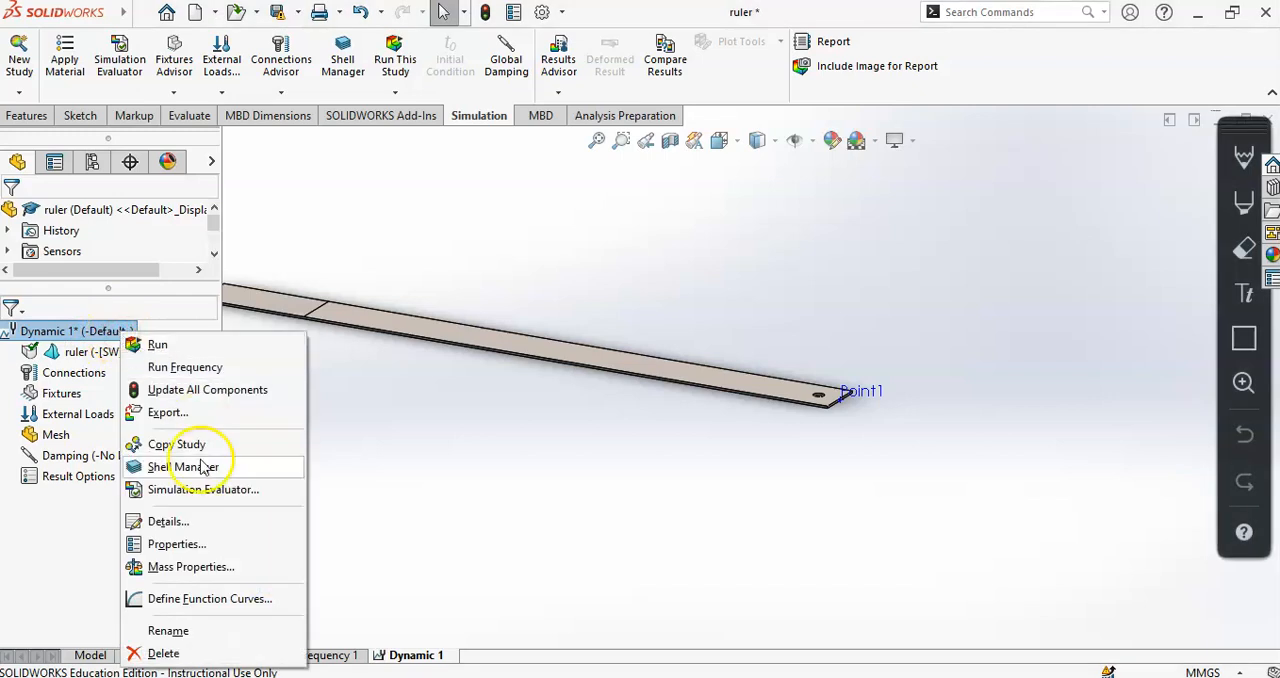
click(178, 545)
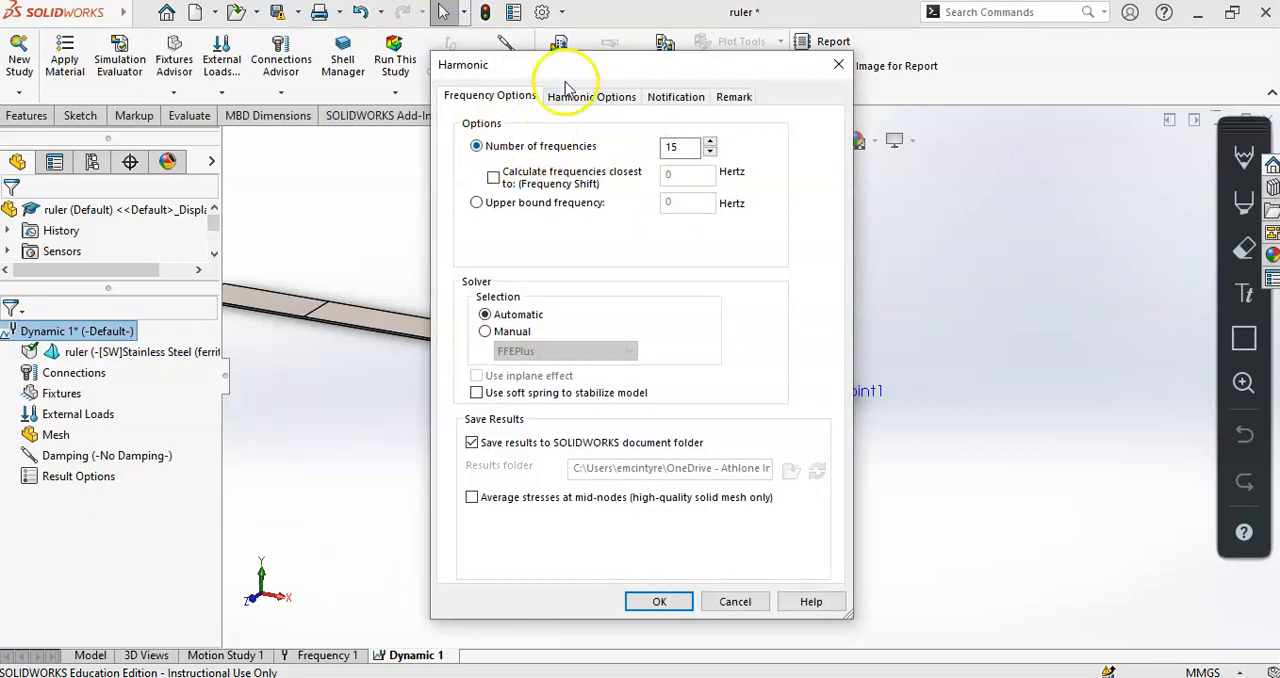
drag(665, 62, 815, 96)
drag(837, 176, 783, 181)
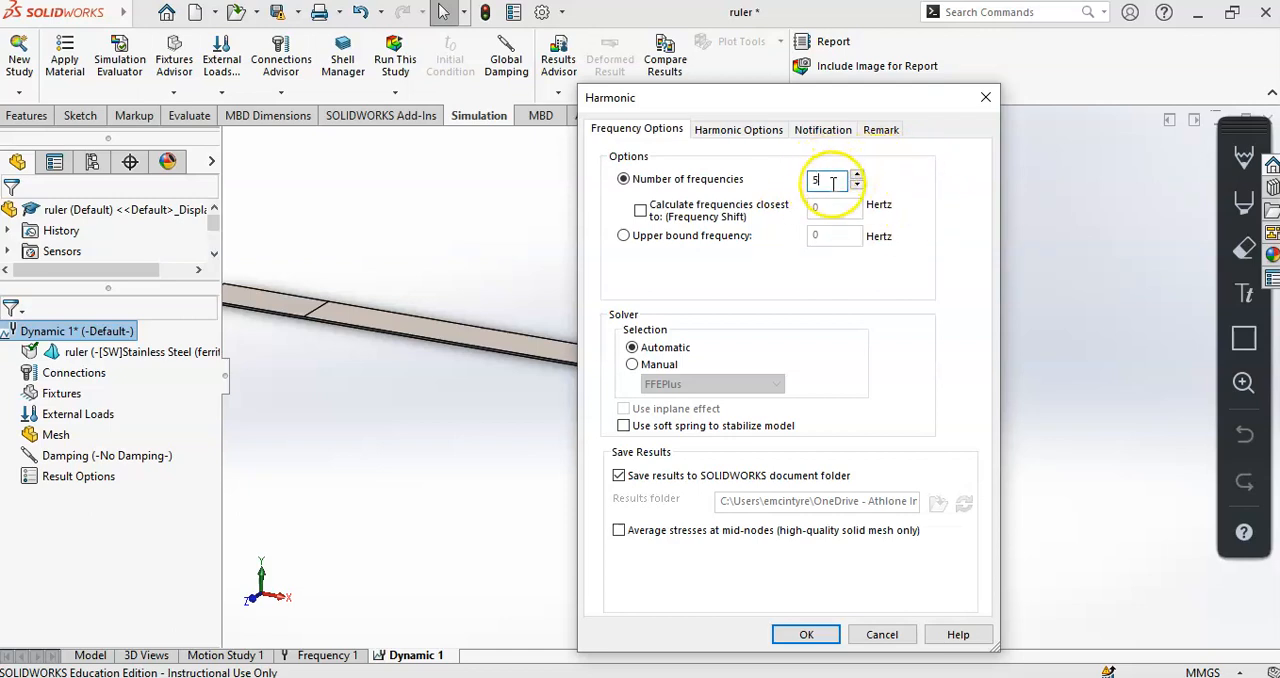
click(923, 178)
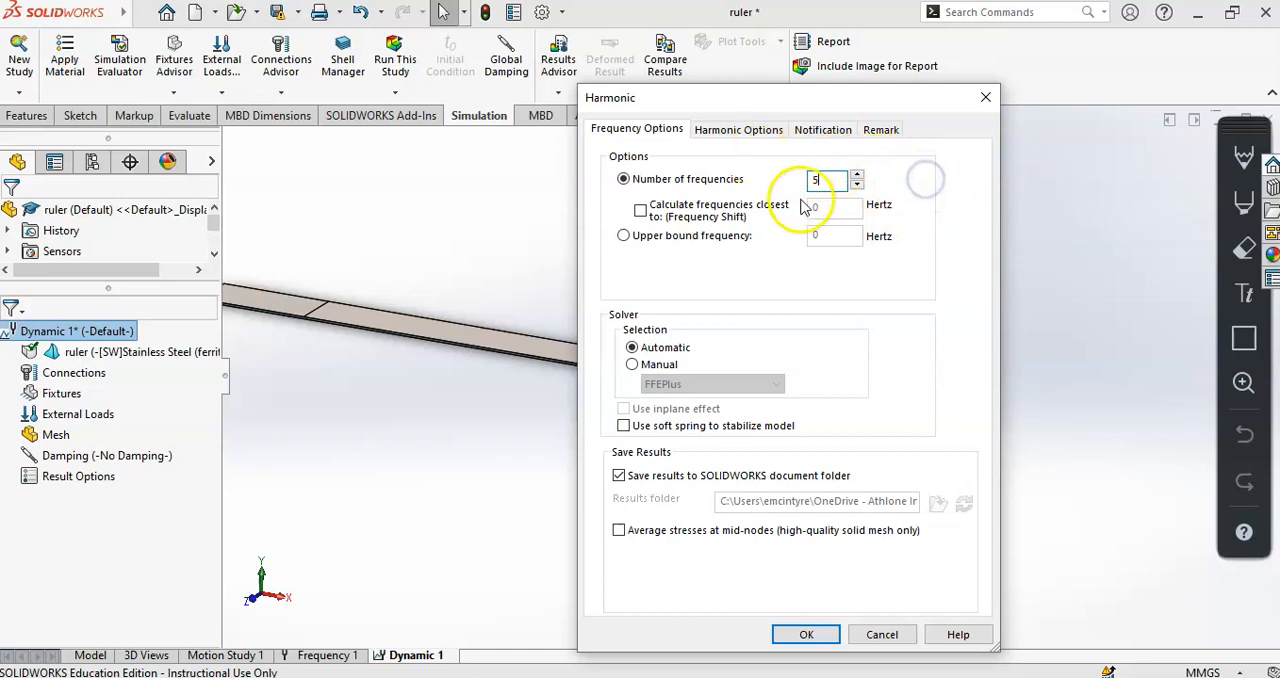
- Set the harmonic study's upper frequency limit to 400 Hz and the number of points for each frequency to 10
click(738, 131)
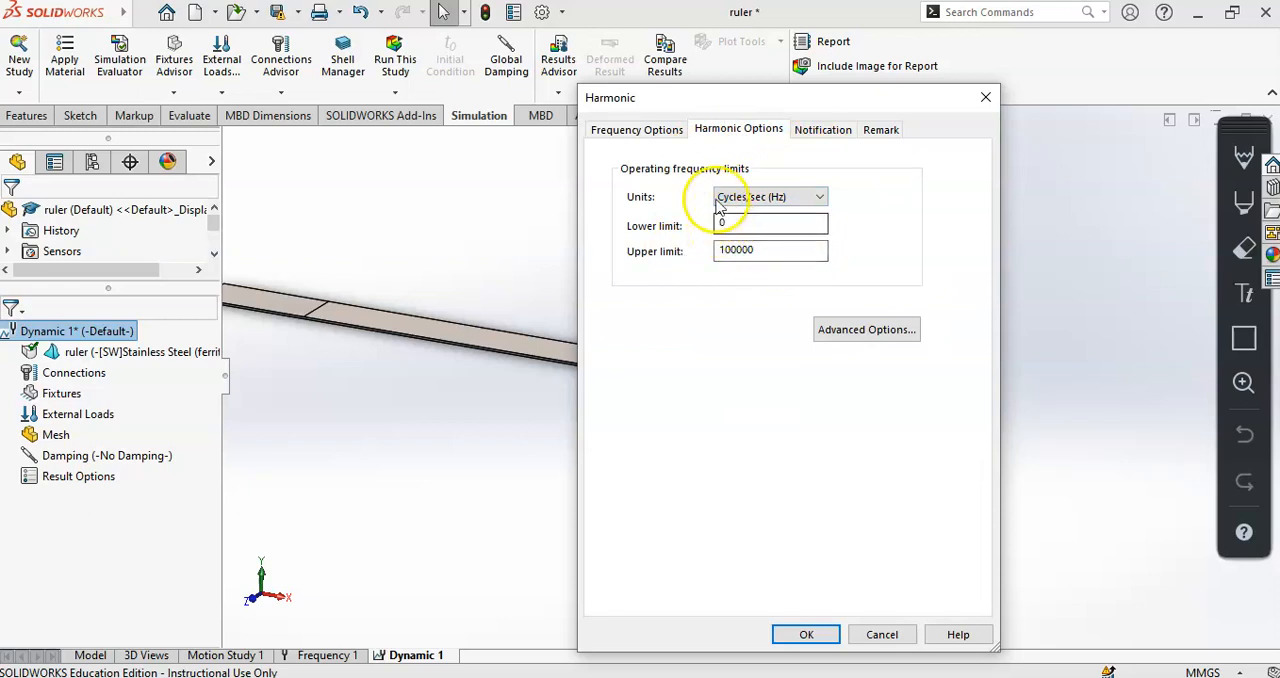
click(660, 130)
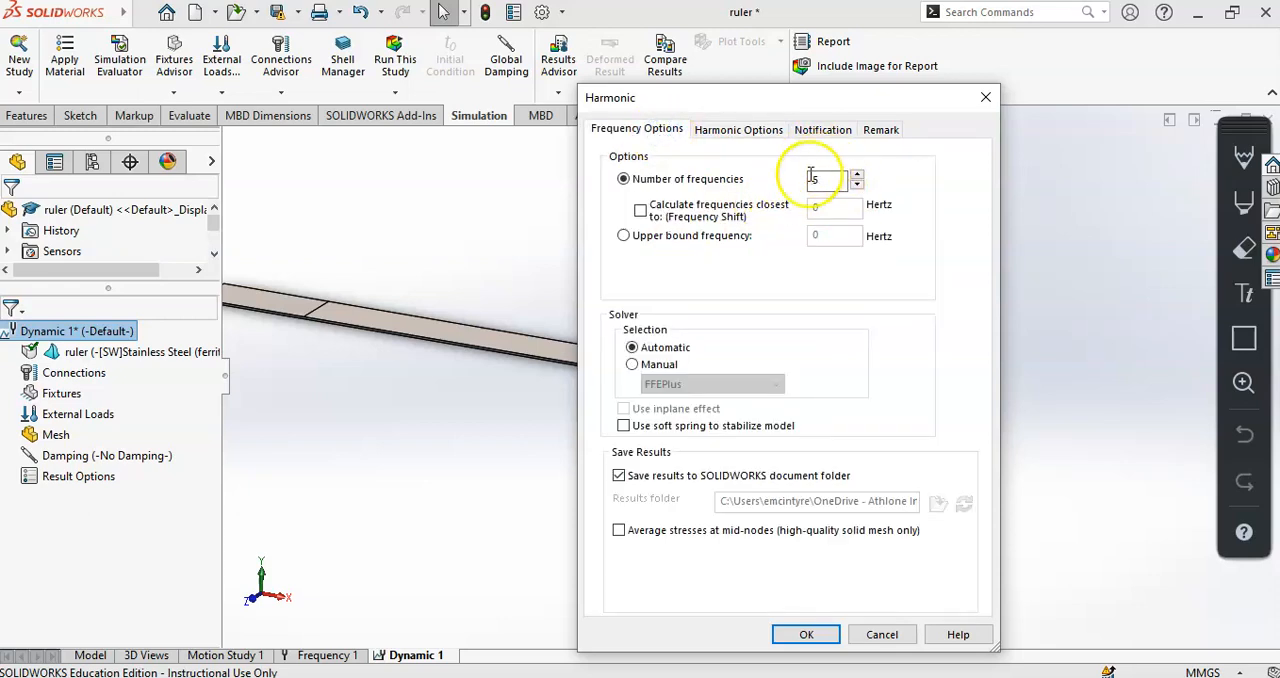
click(752, 130)
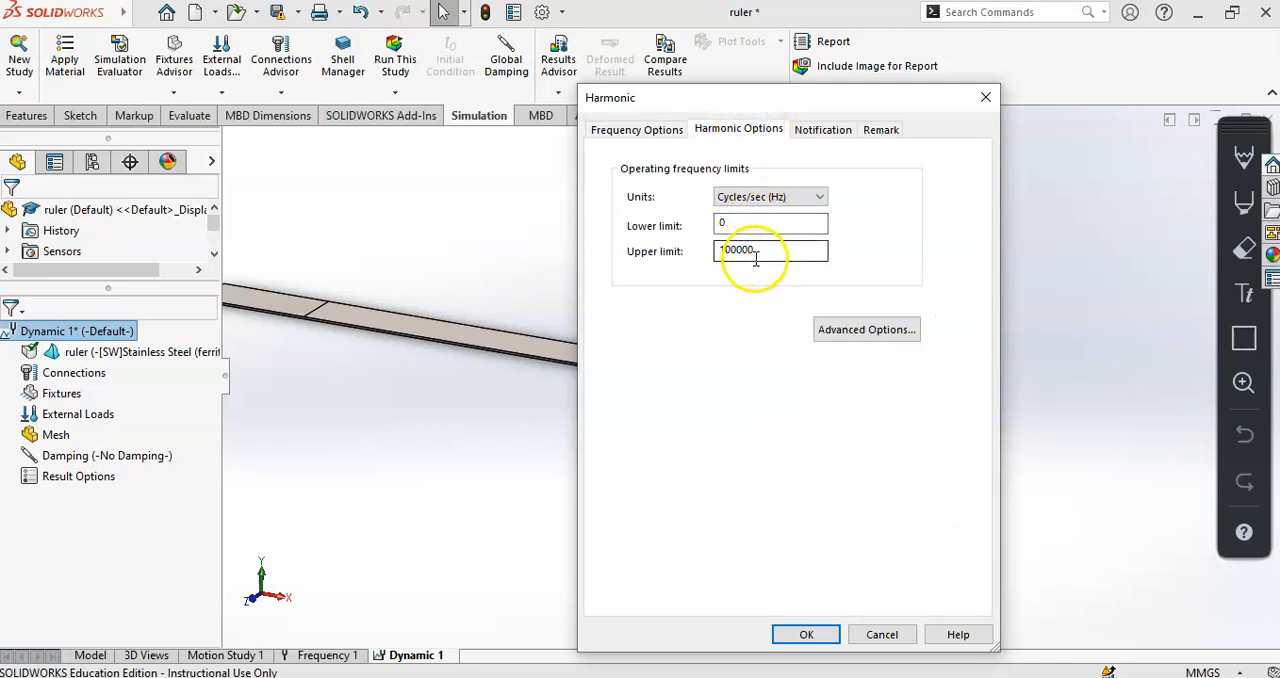
drag(763, 250, 674, 250)
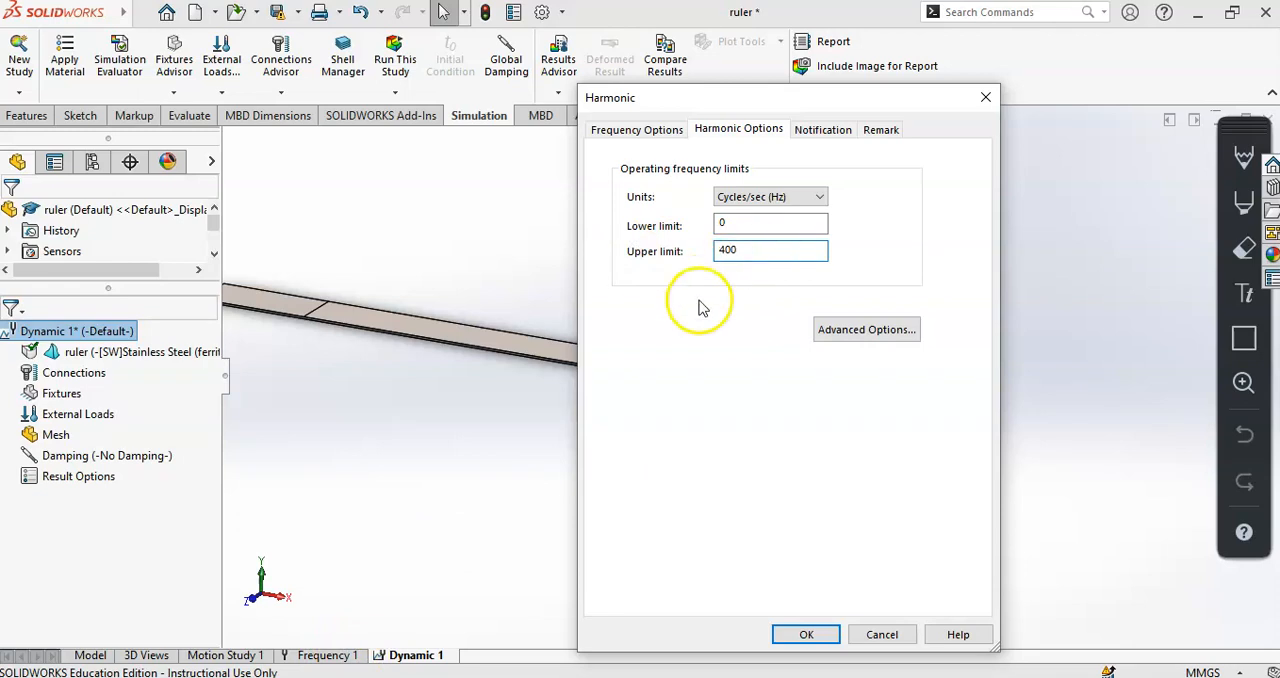
click(862, 333)
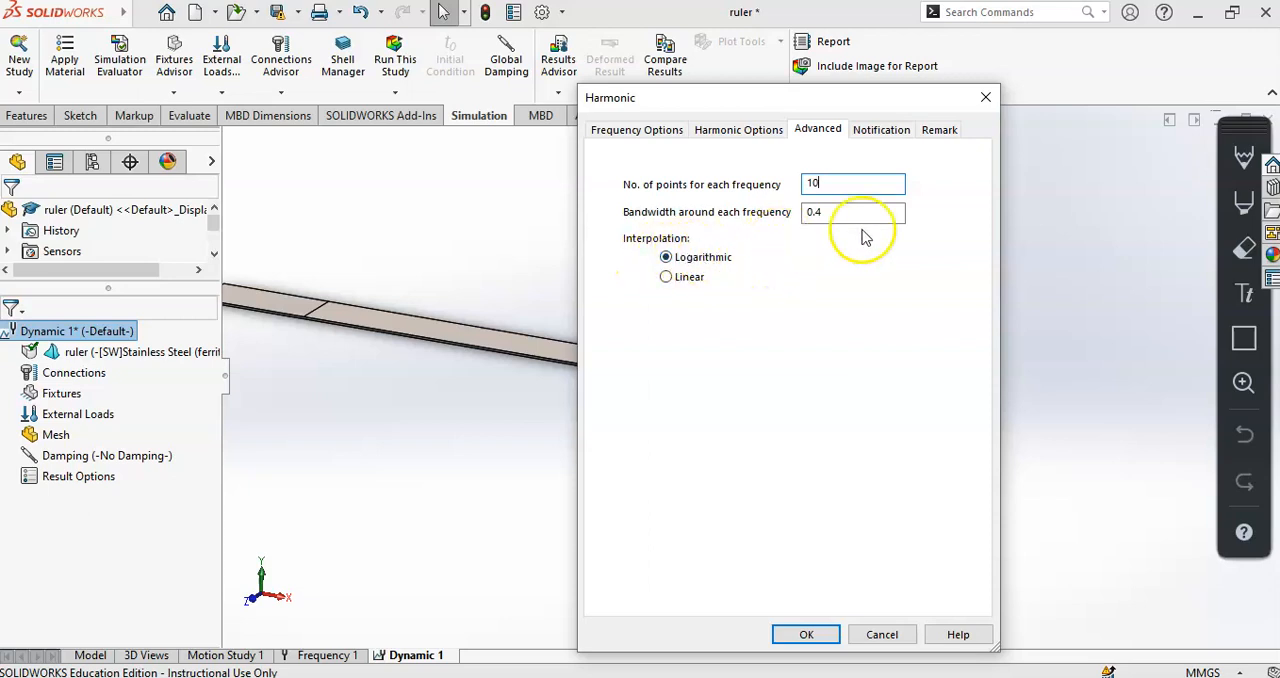
click(804, 634)
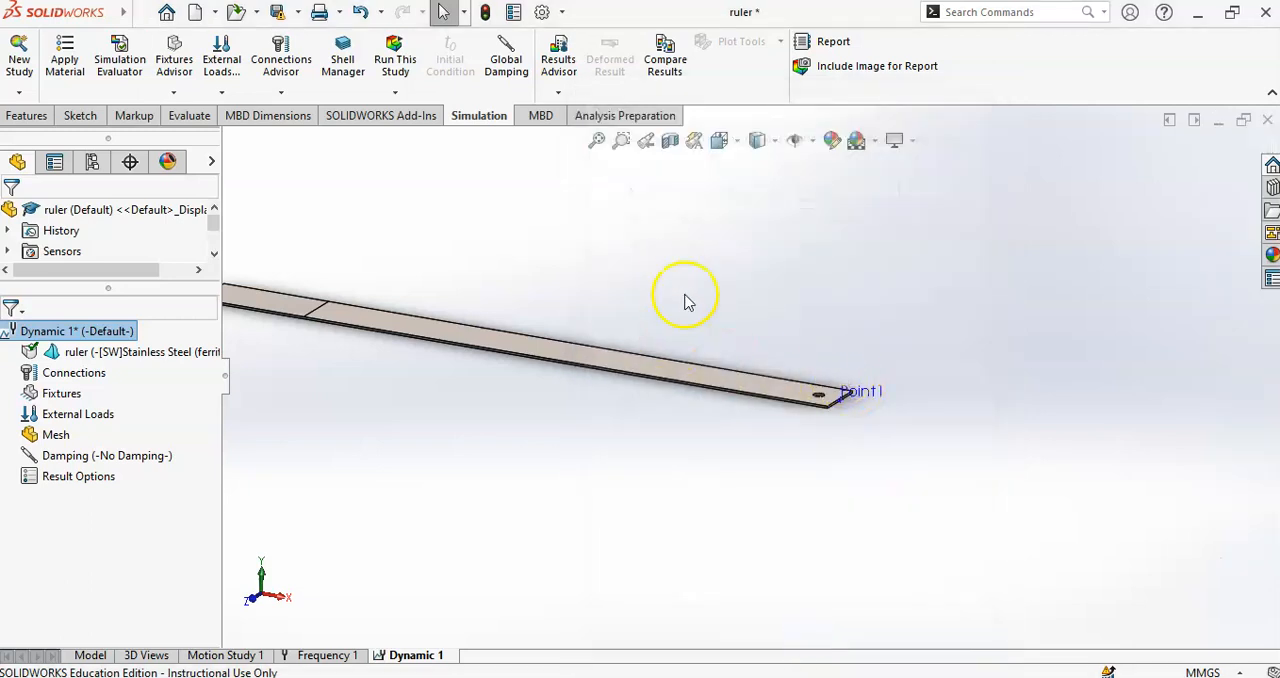
- Apply a Fixed Geometry fixture to the underside face of the ruler's short split section at the clamped end
middle_drag(674, 280, 617, 289)
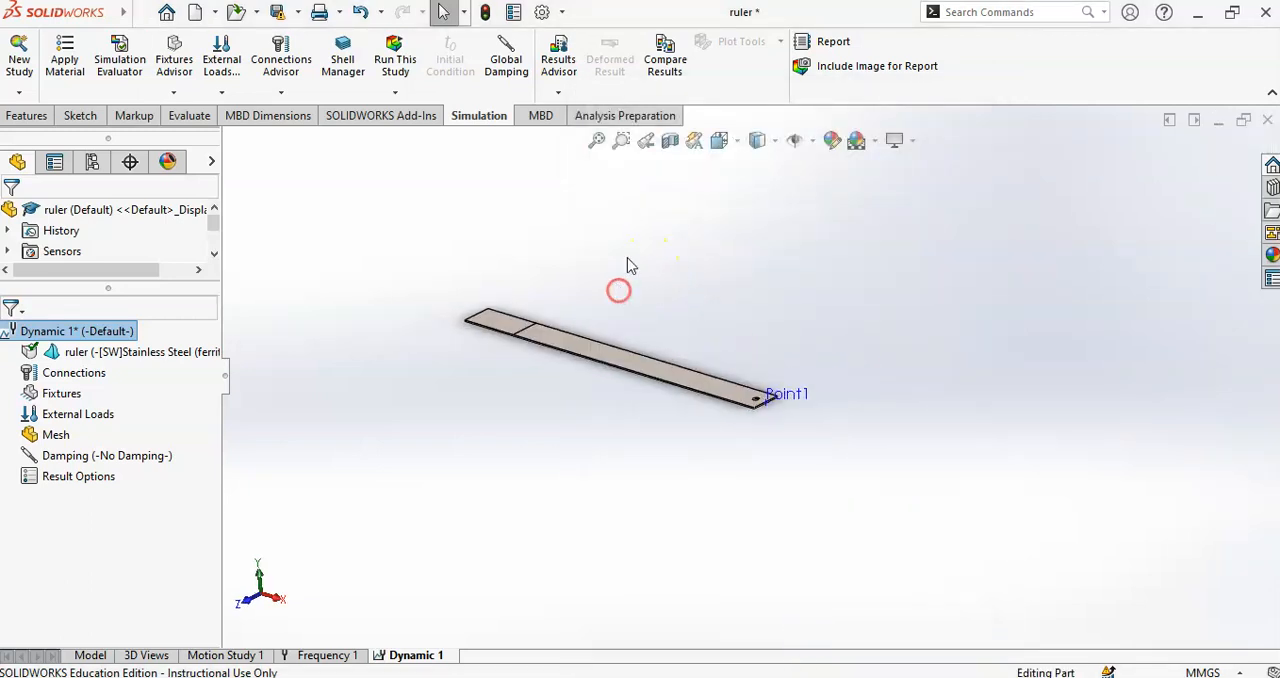
click(62, 395)
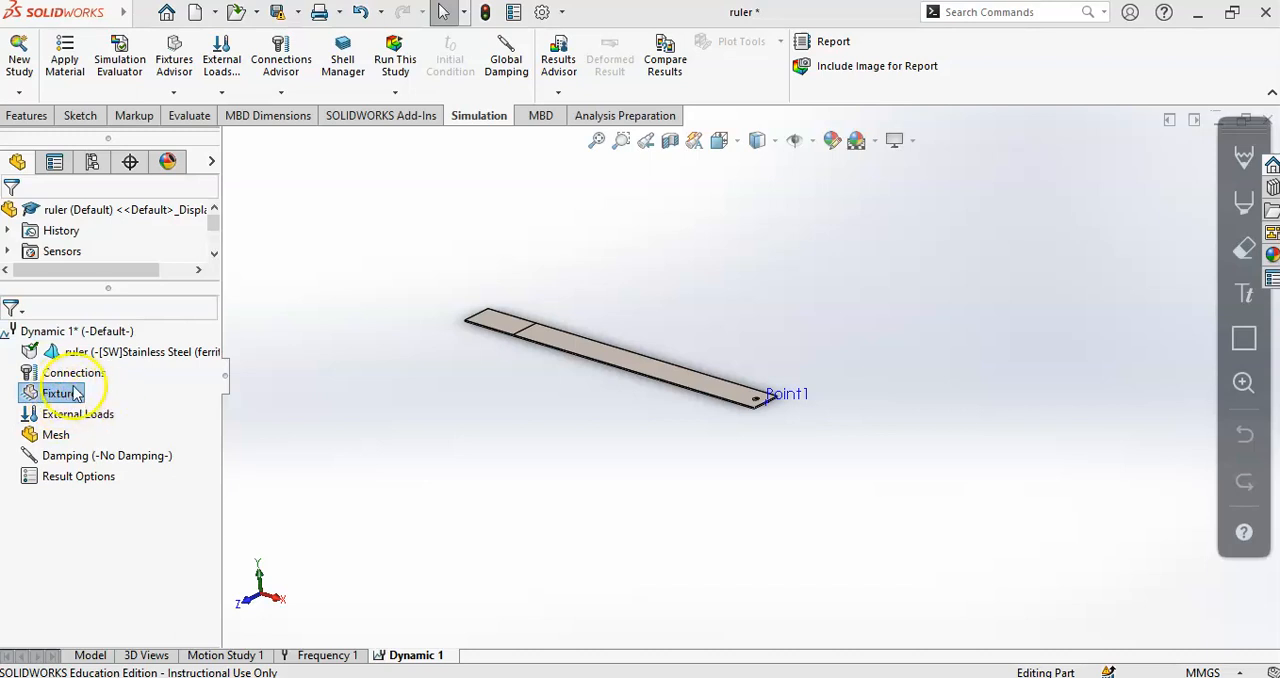
click(68, 396)
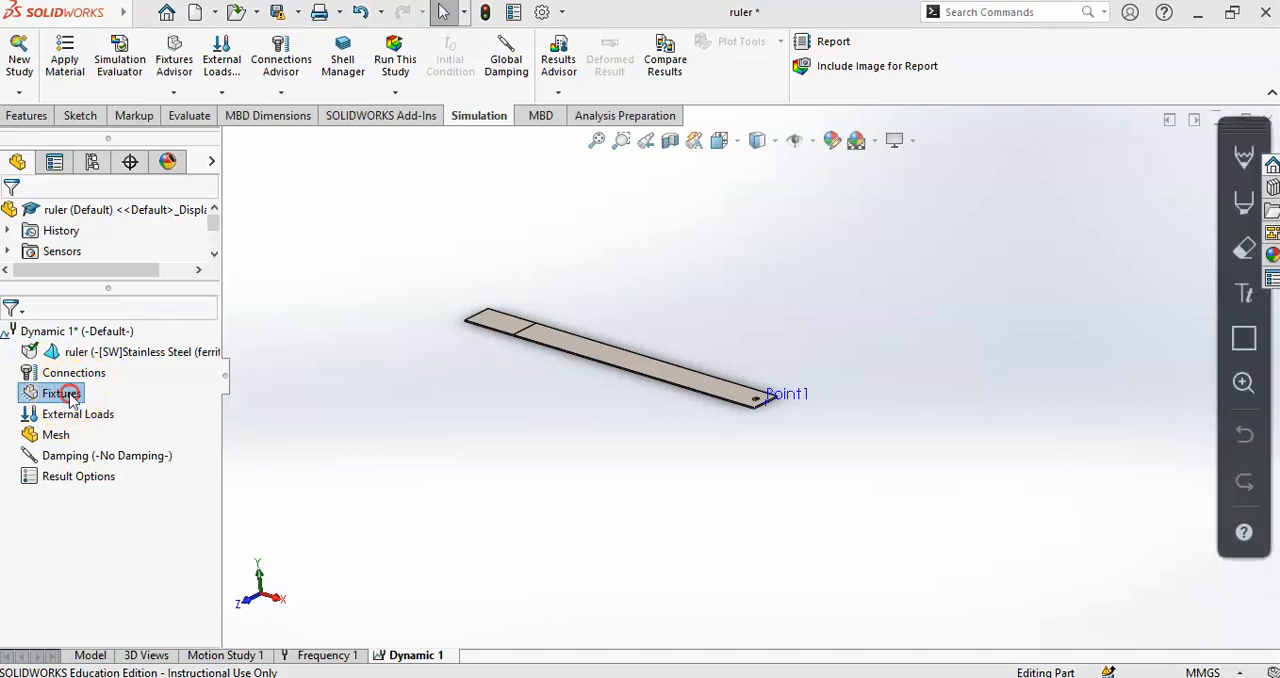
right_click(52, 396)
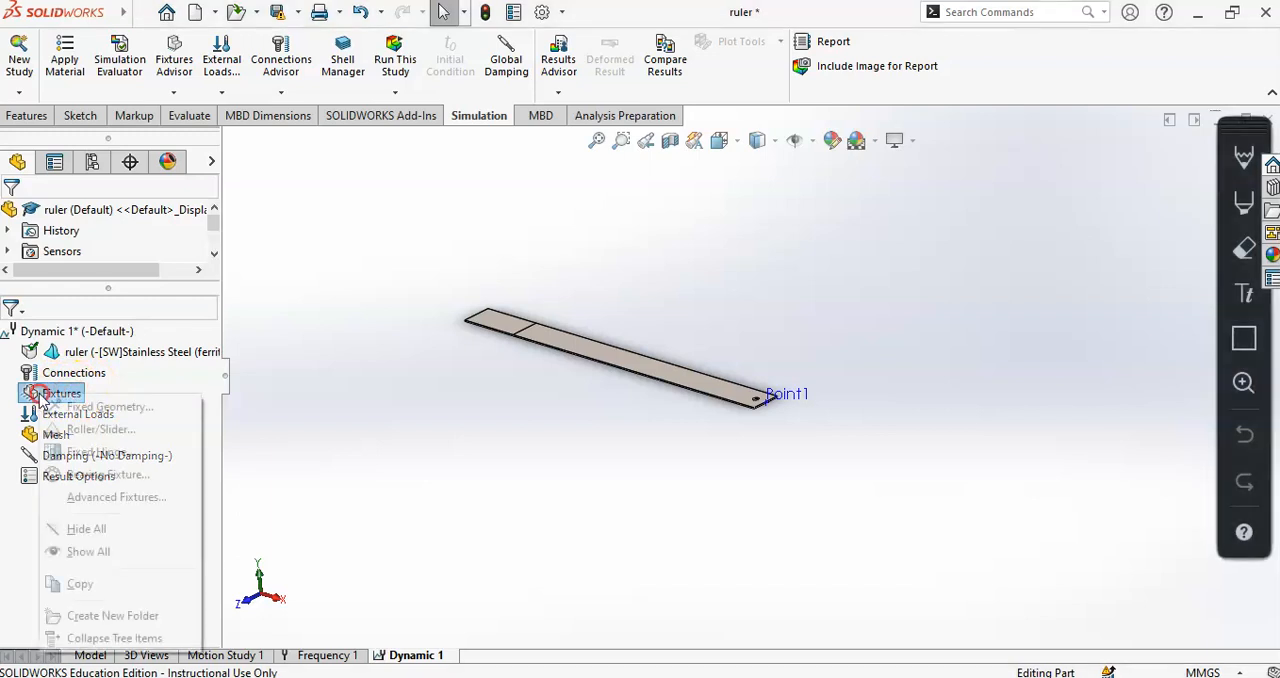
click(77, 408)
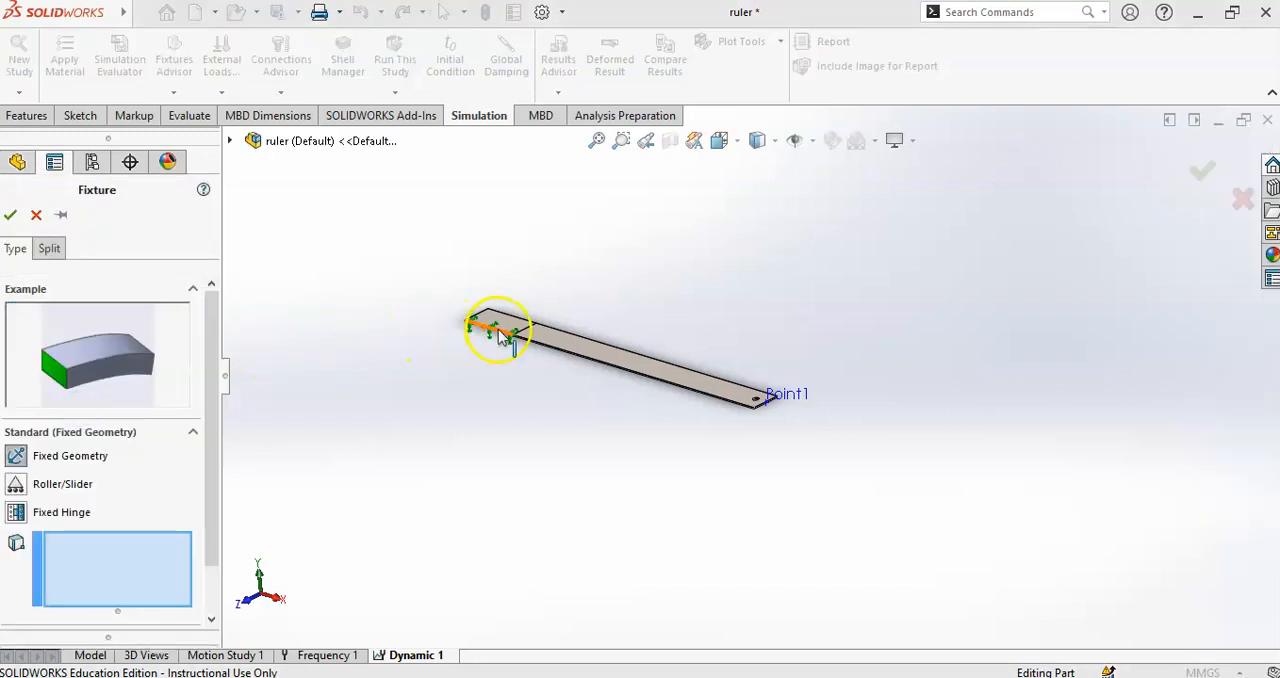
scroll(520, 350, down, 5)
middle_drag(557, 368, 566, 238)
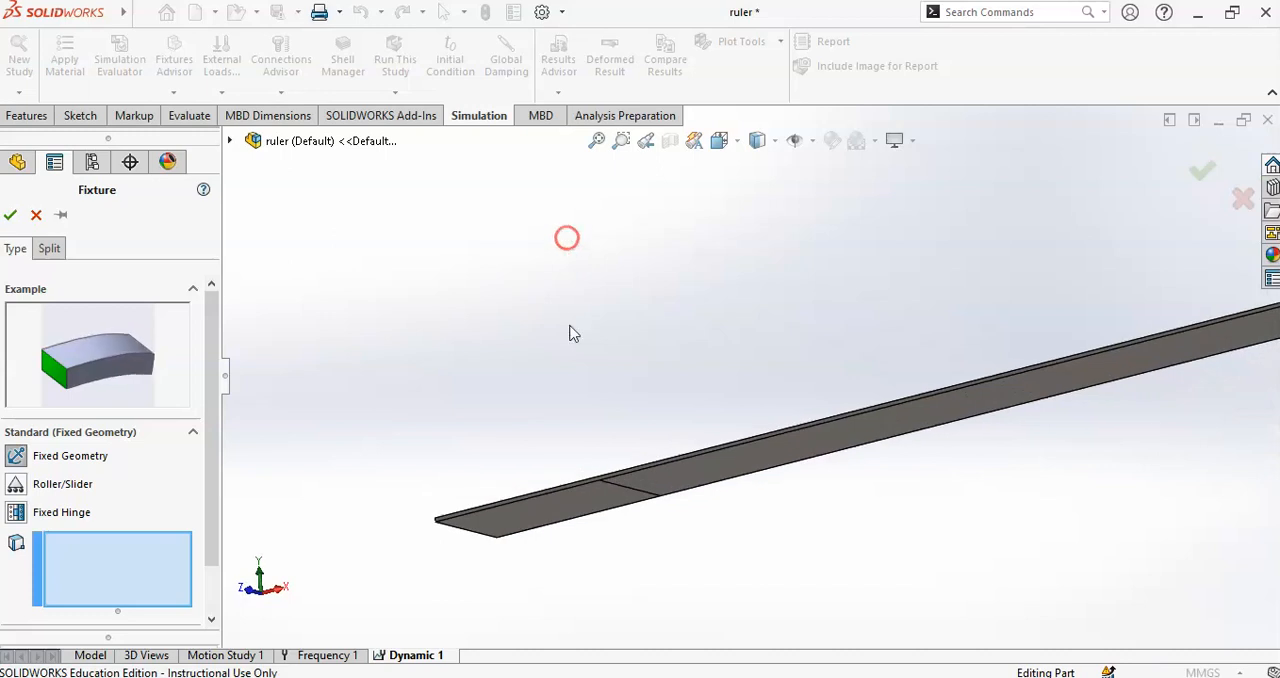
click(566, 518)
middle_drag(654, 363, 658, 510)
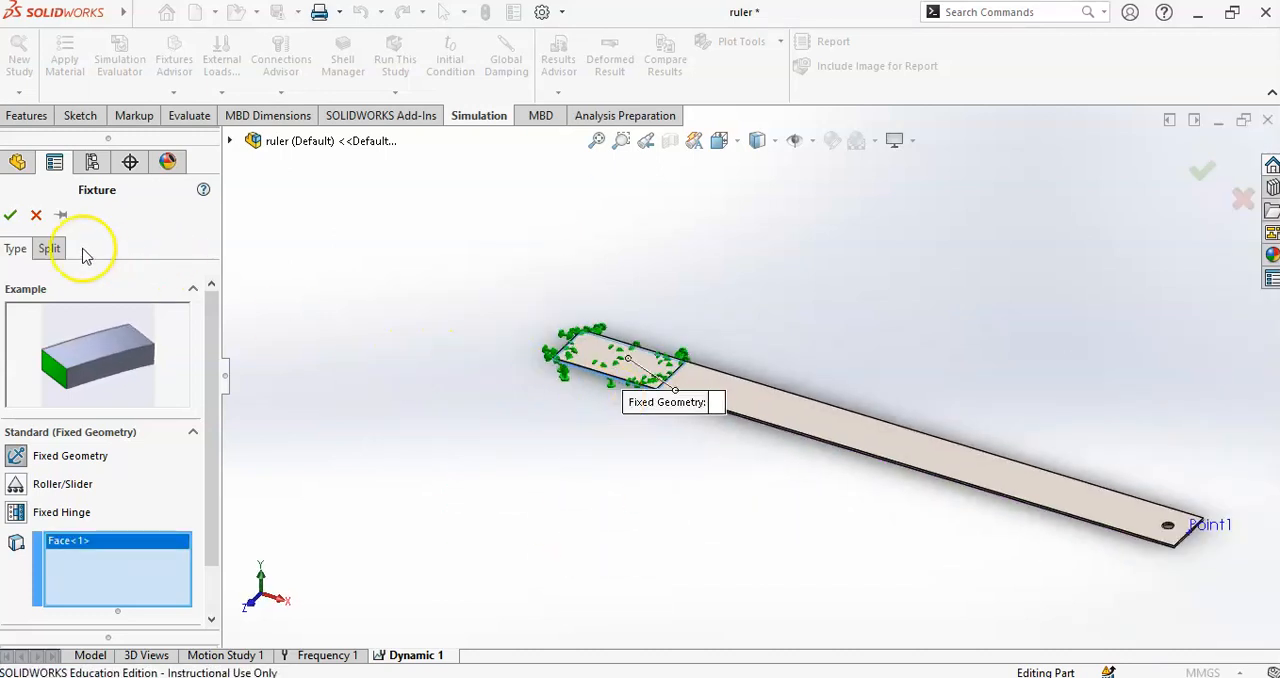
click(10, 215)
scroll(636, 442, up, 2)
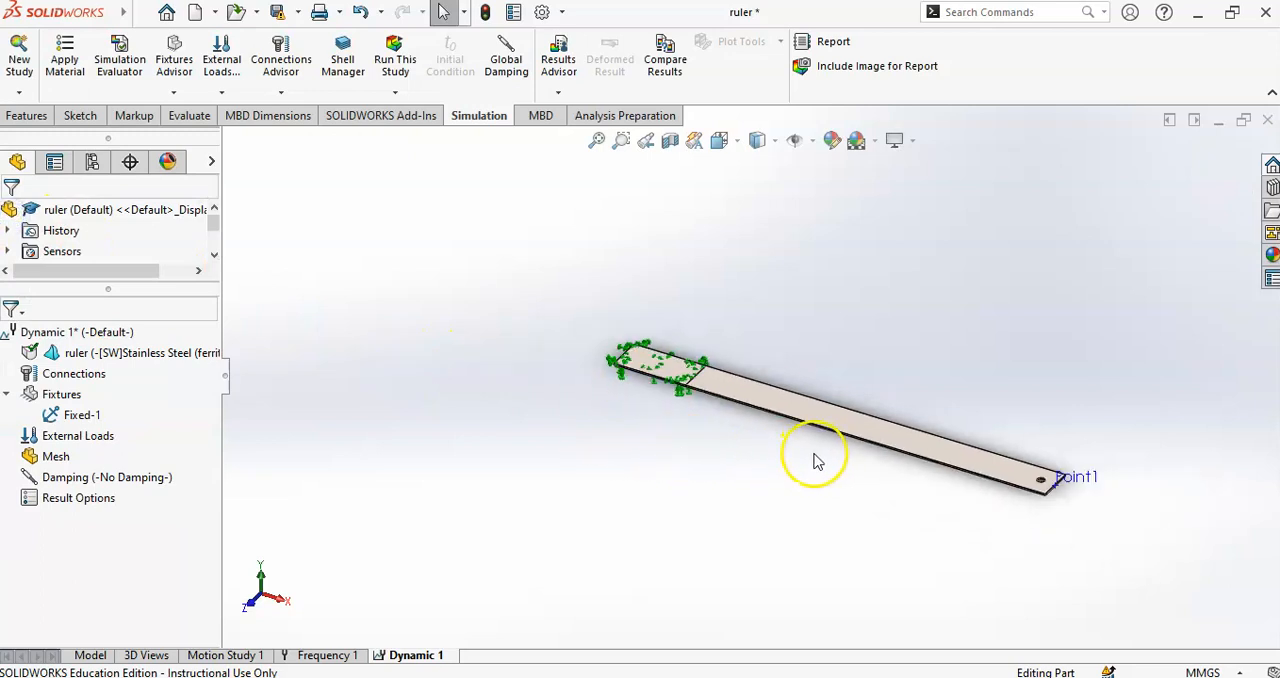
- Start a force load and assign it to the cylindrical face of the hole at the ruler's free end
right_click(63, 440)
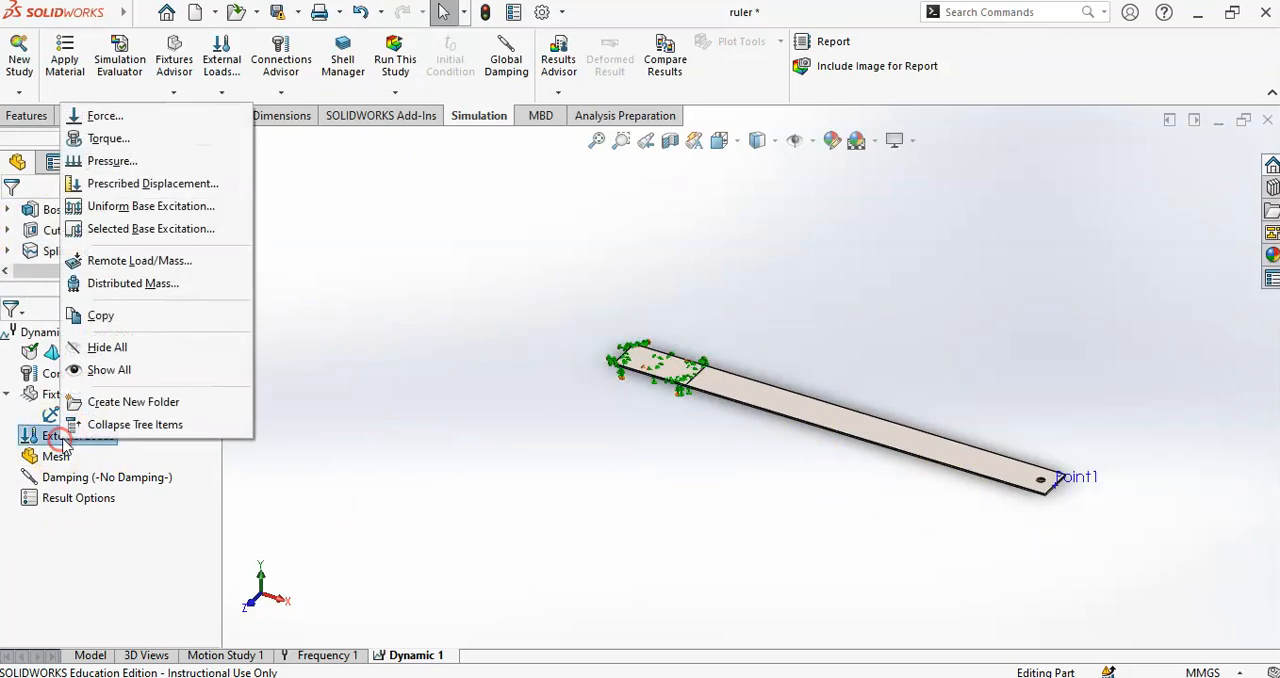
click(104, 116)
middle_drag(891, 449, 1047, 485)
scroll(1047, 485, down, 8)
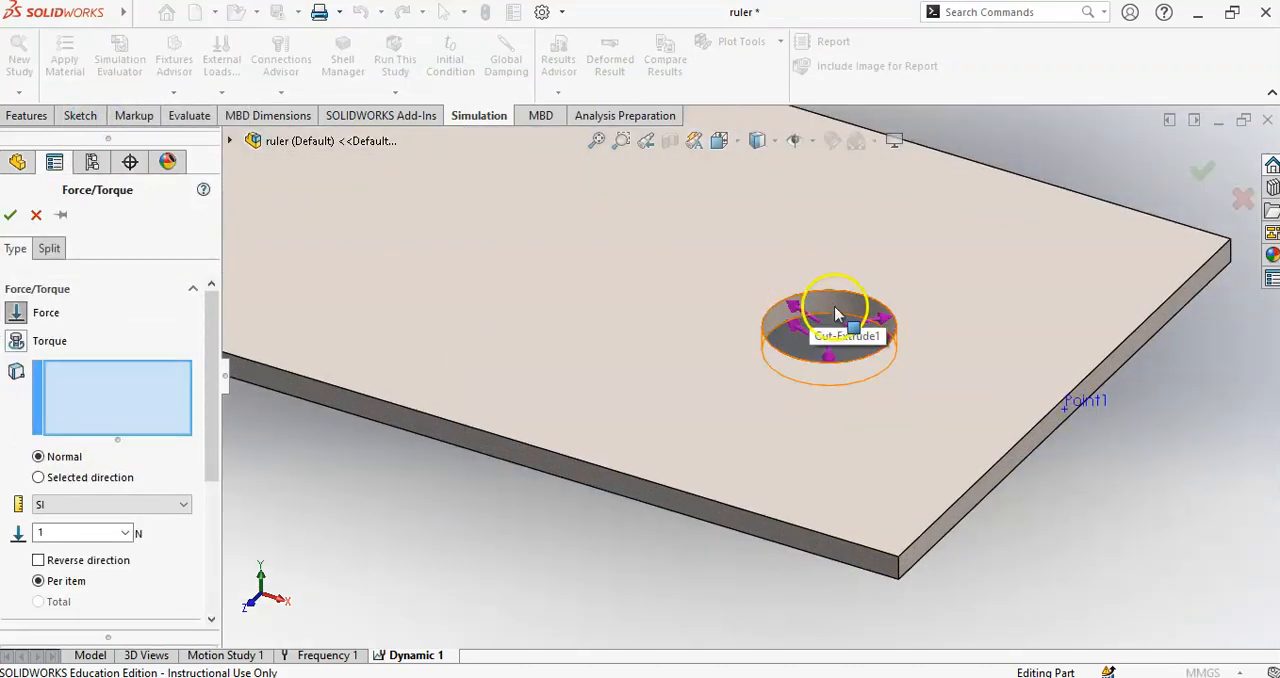
click(837, 301)
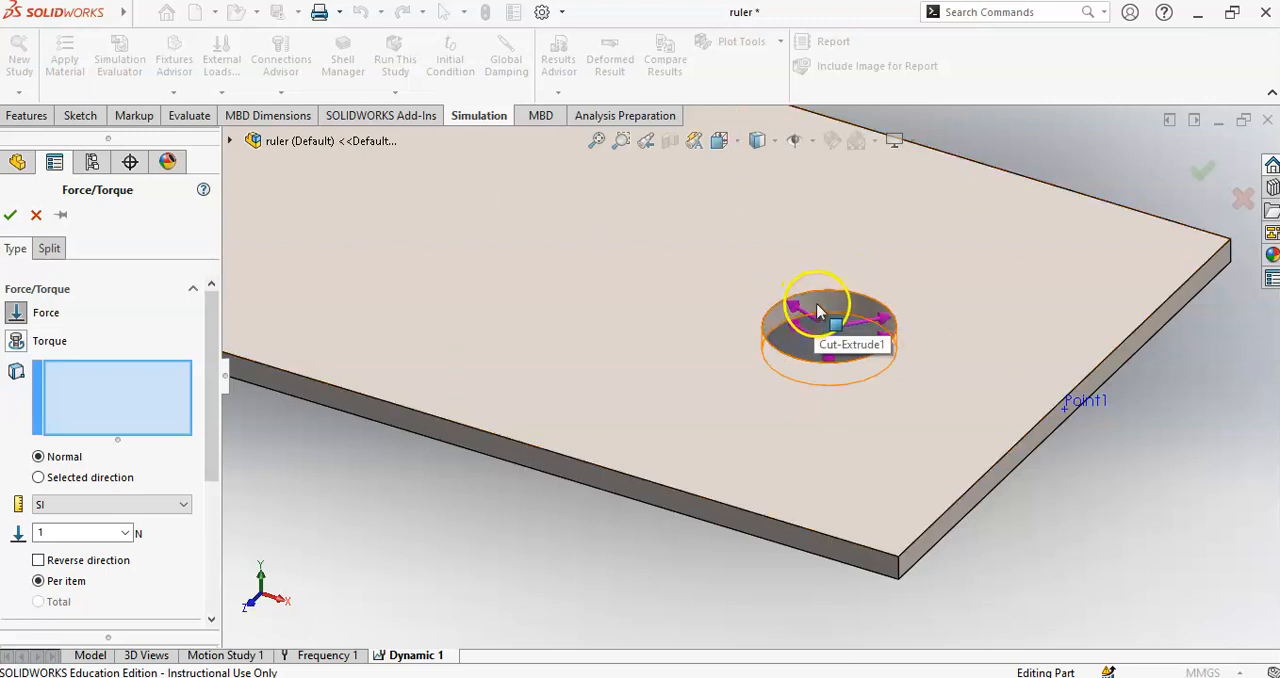
click(817, 311)
scroll(817, 330, up, 1)
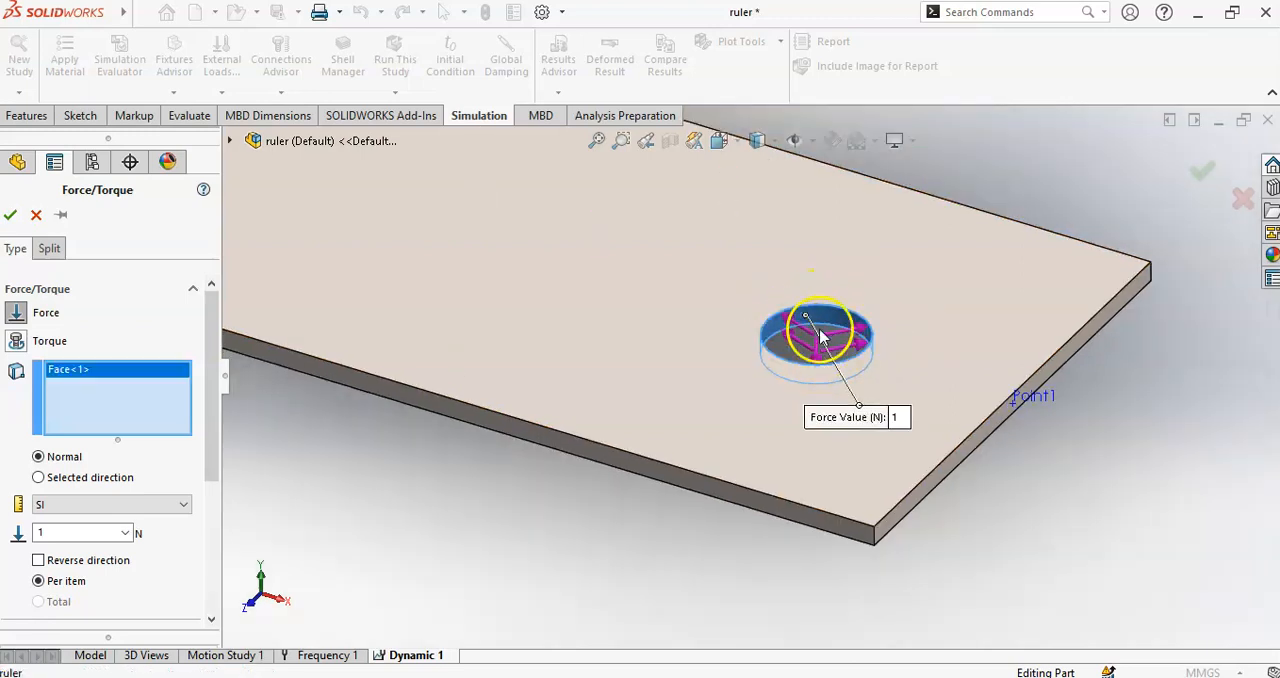
- Define the force by selected direction, using the Top Plane as the reference
click(38, 477)
scroll(322, 345, up, 6)
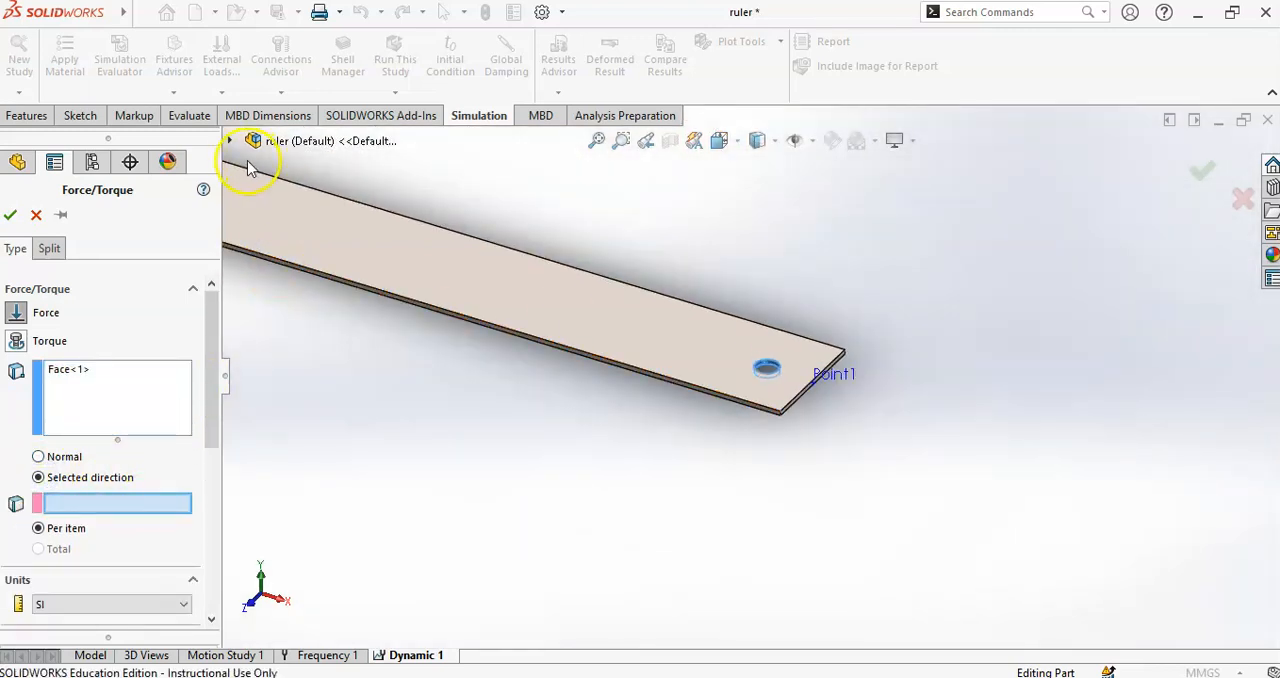
click(230, 141)
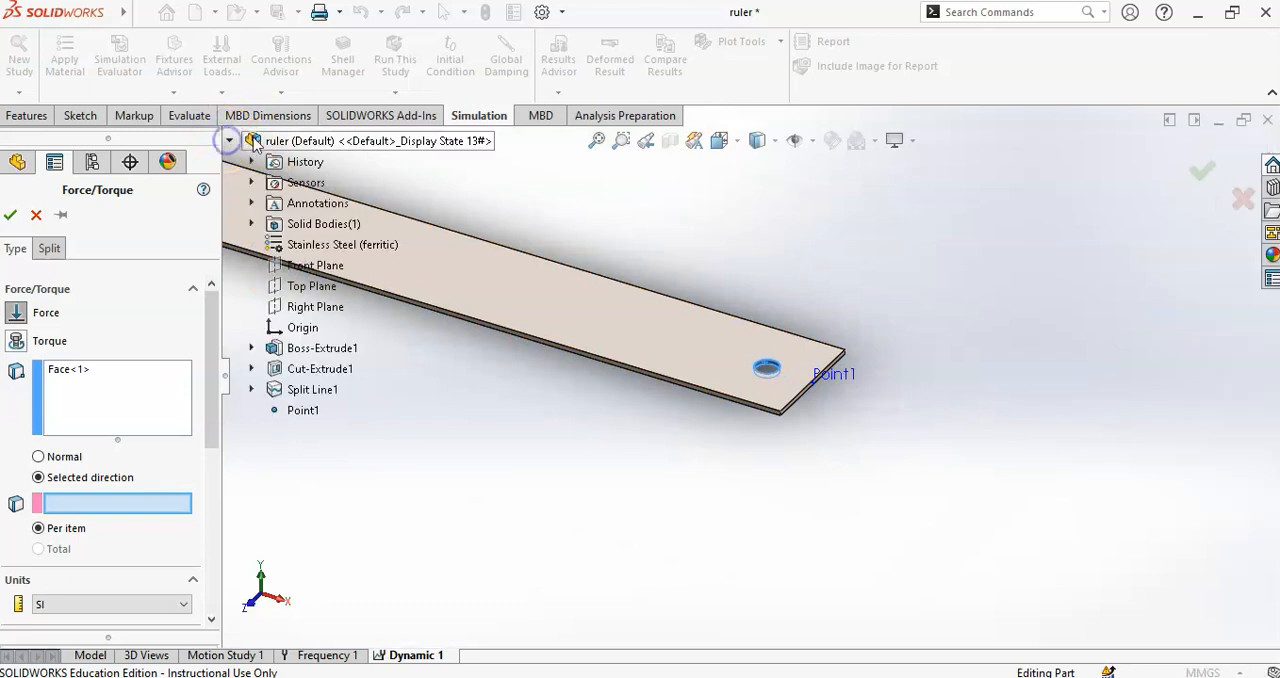
scroll(495, 388, up, 2)
click(80, 497)
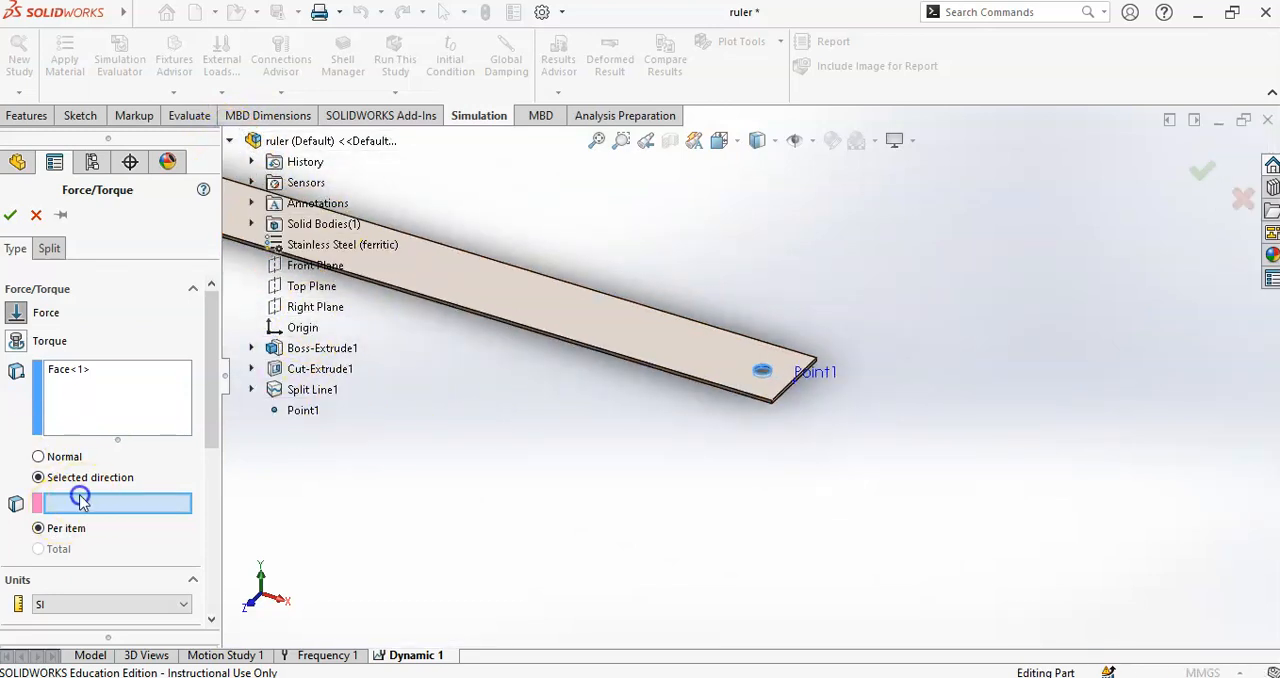
click(301, 292)
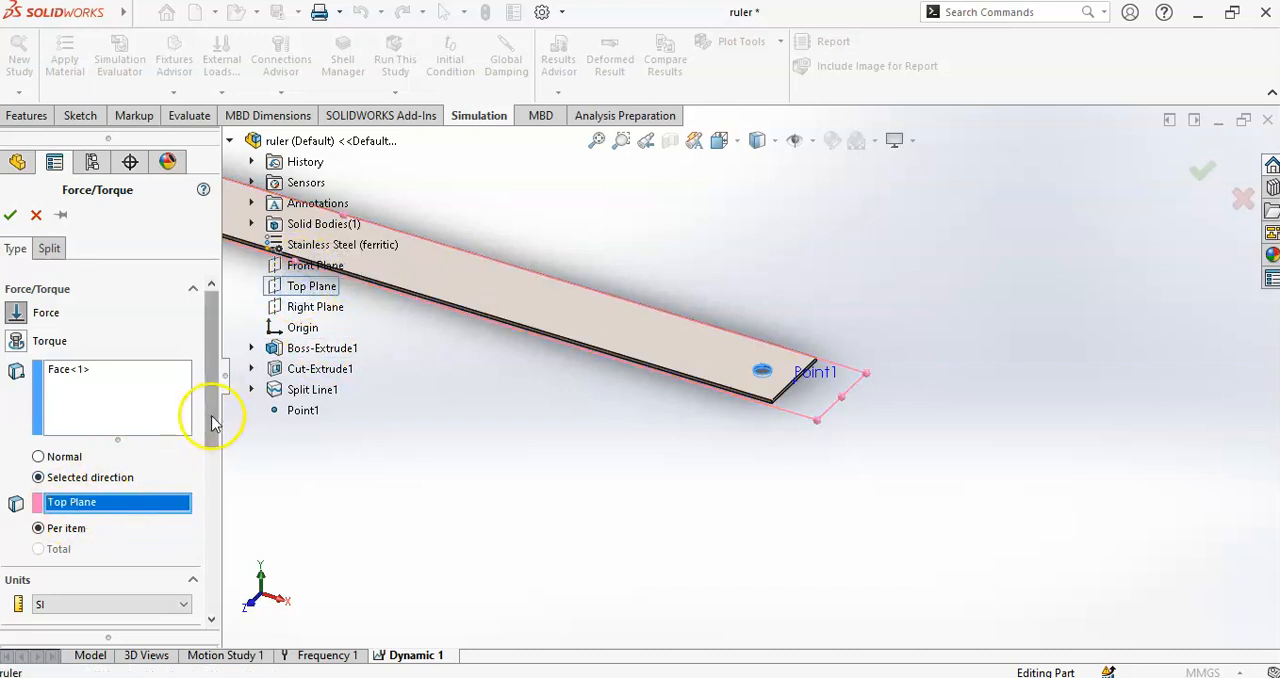
- Enable the force component normal to the Top Plane and set its magnitude to 2 N
scroll(205, 430, down, 5)
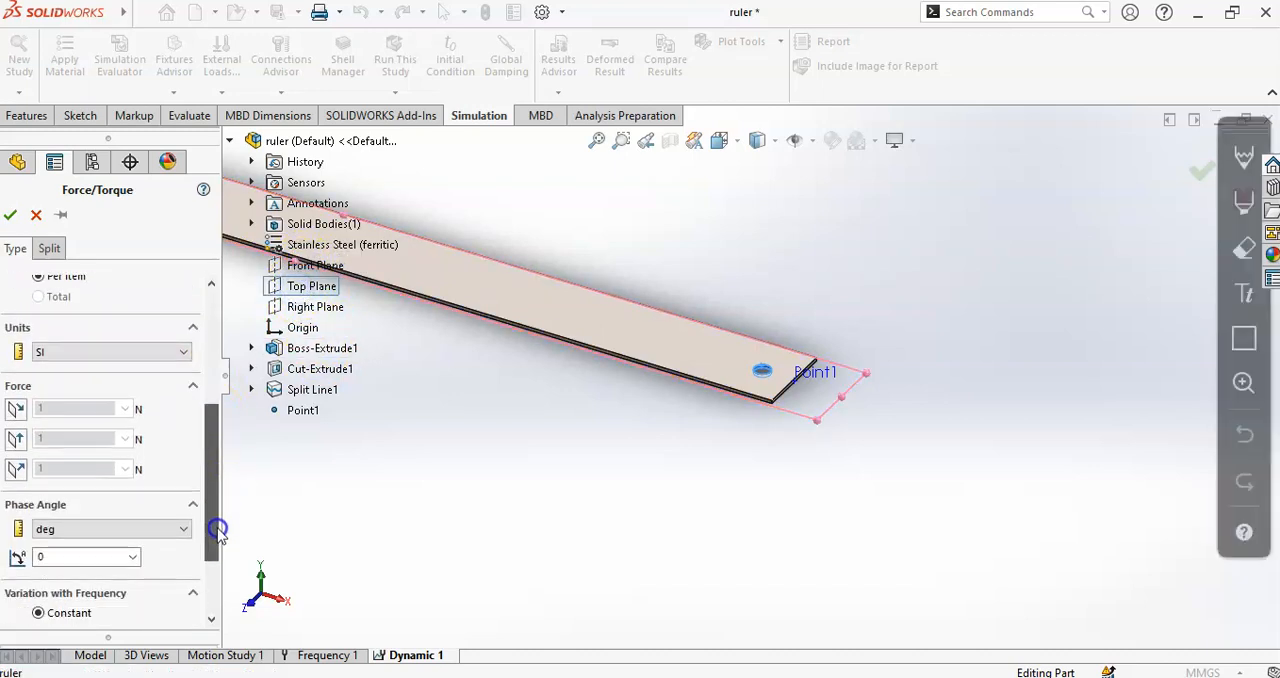
click(16, 474)
double_click(64, 473)
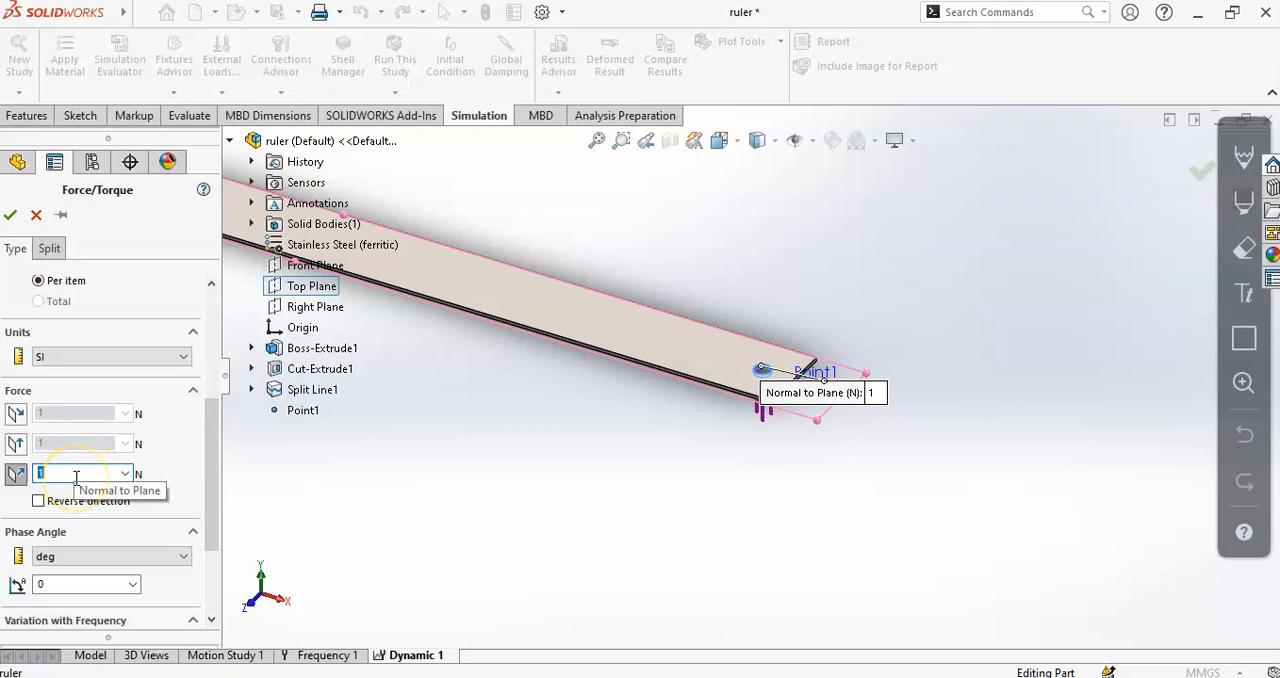
text(2)
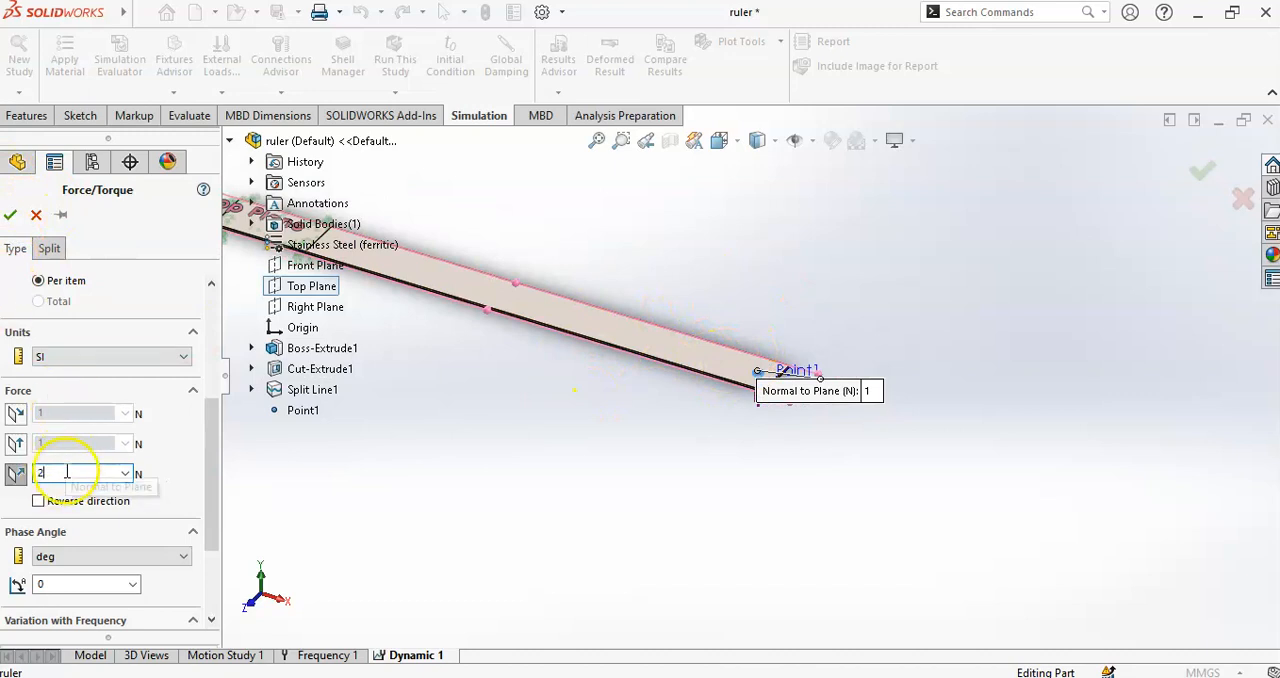
drag(210, 451, 209, 486)
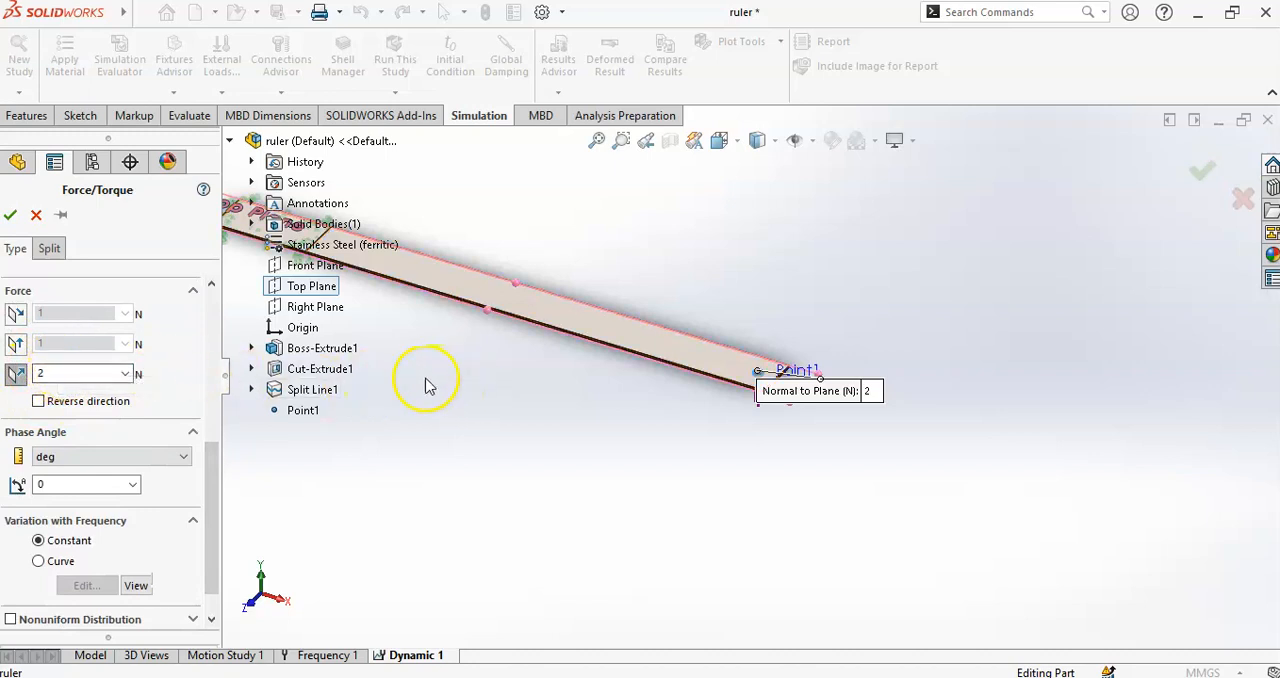
- Examine the force arrows' direction at the free-end hole and the load's phase angle and frequency variation settings
scroll(463, 370, up, 2)
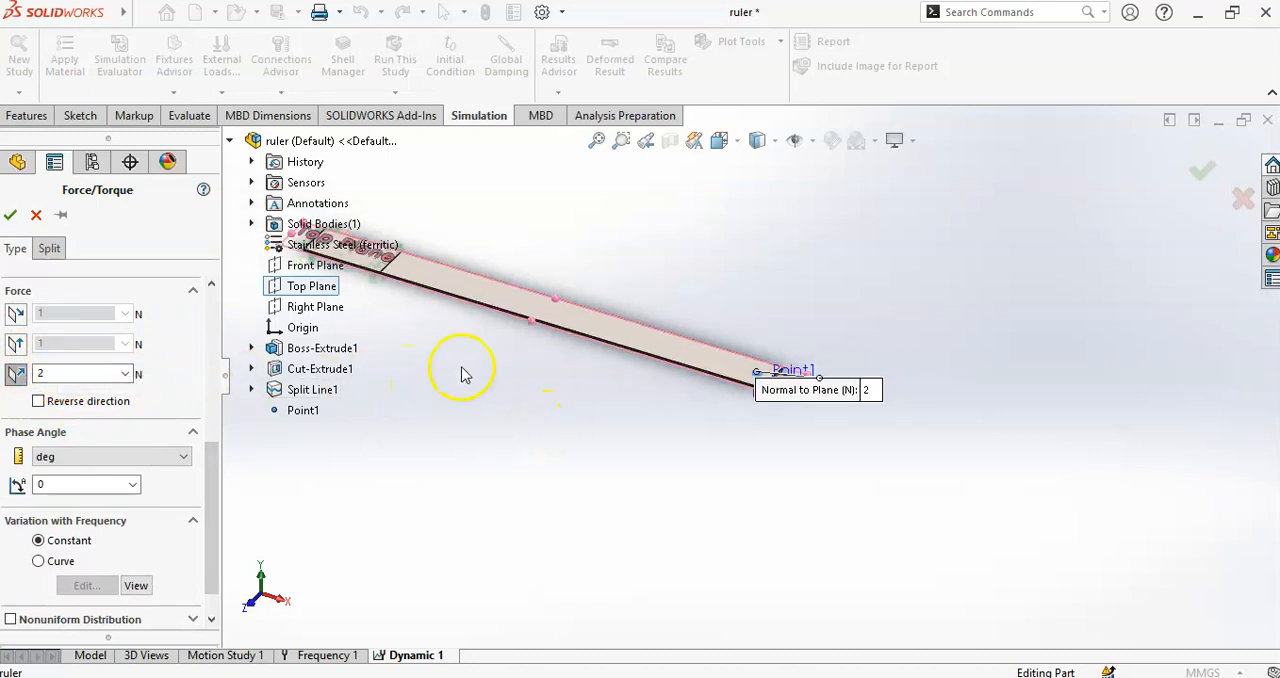
scroll(577, 388, down, 1)
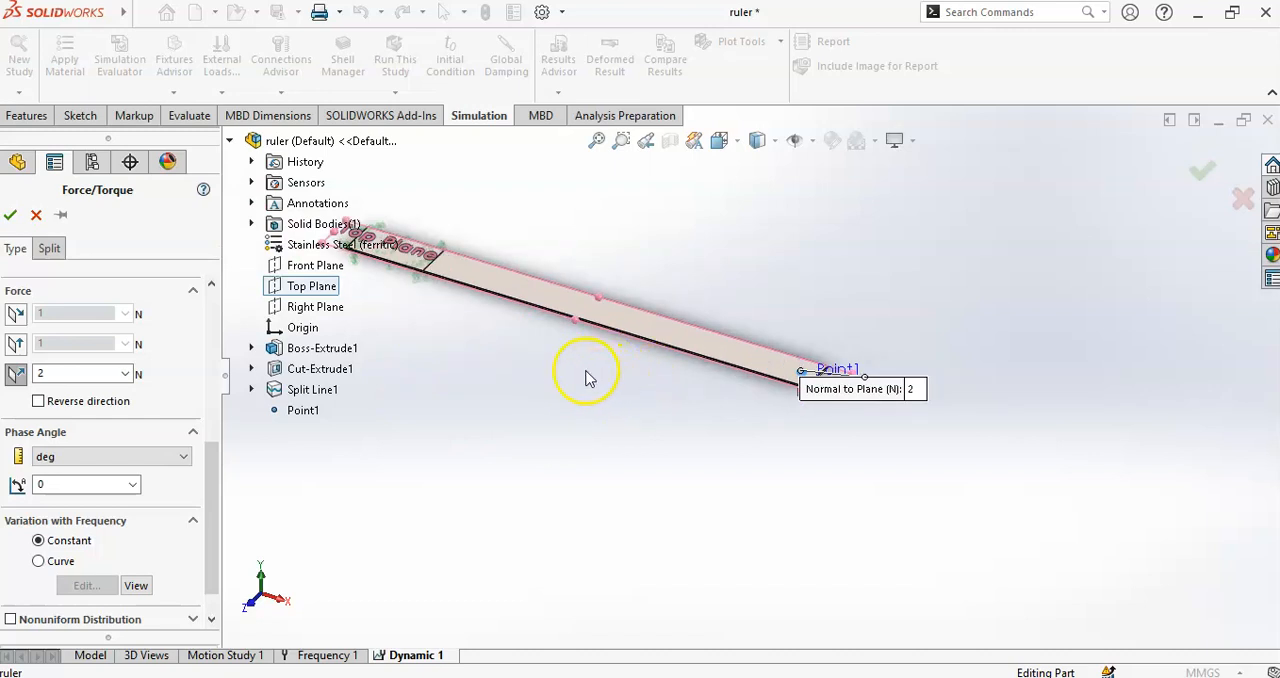
double_click(52, 372)
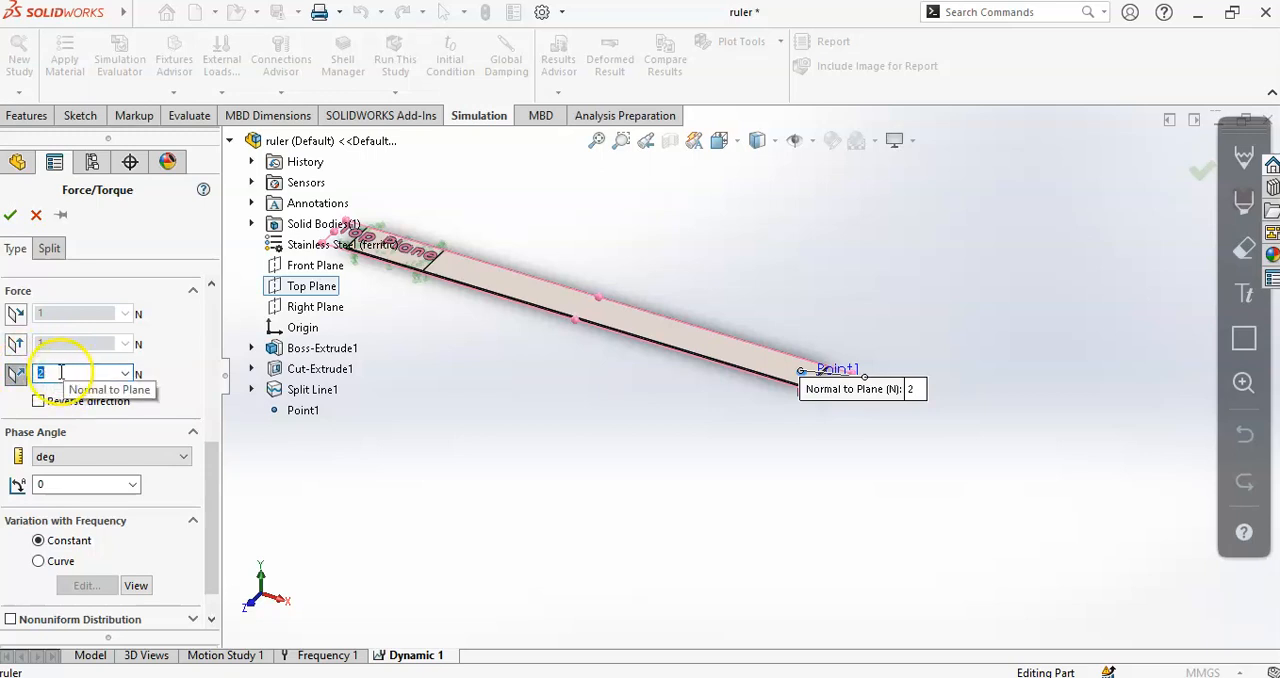
scroll(808, 386, down, 3)
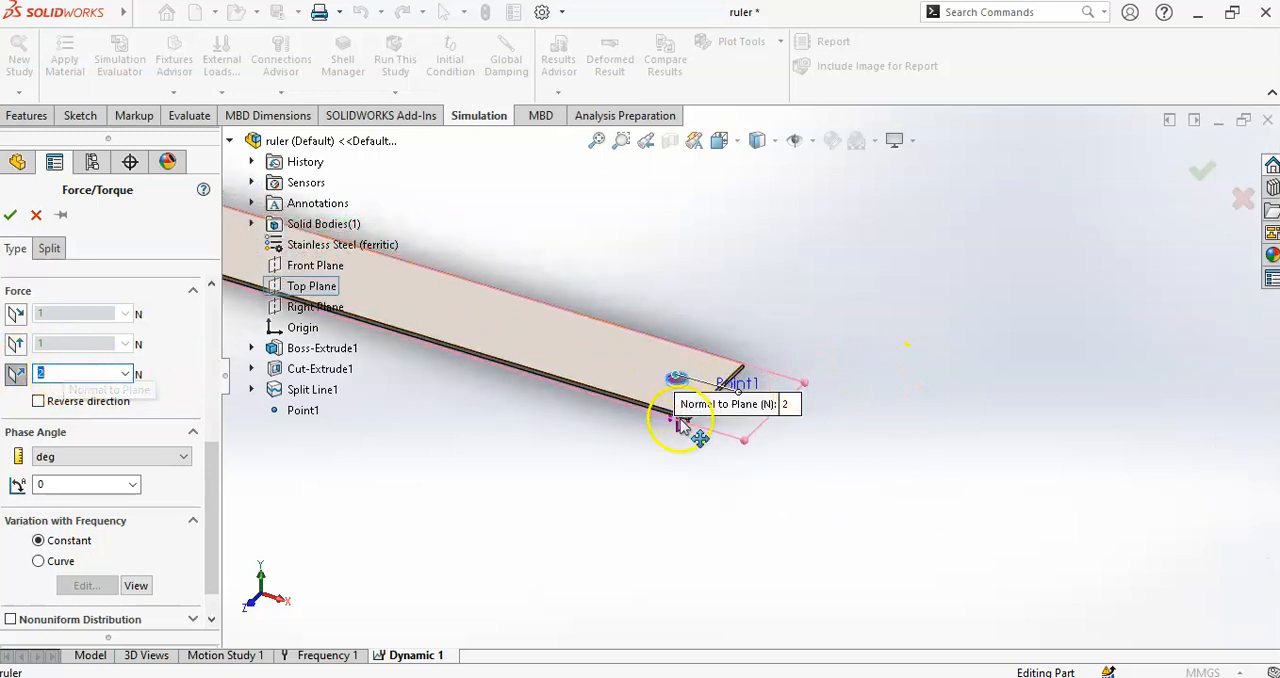
scroll(685, 478, down, 3)
middle_drag(671, 408, 676, 336)
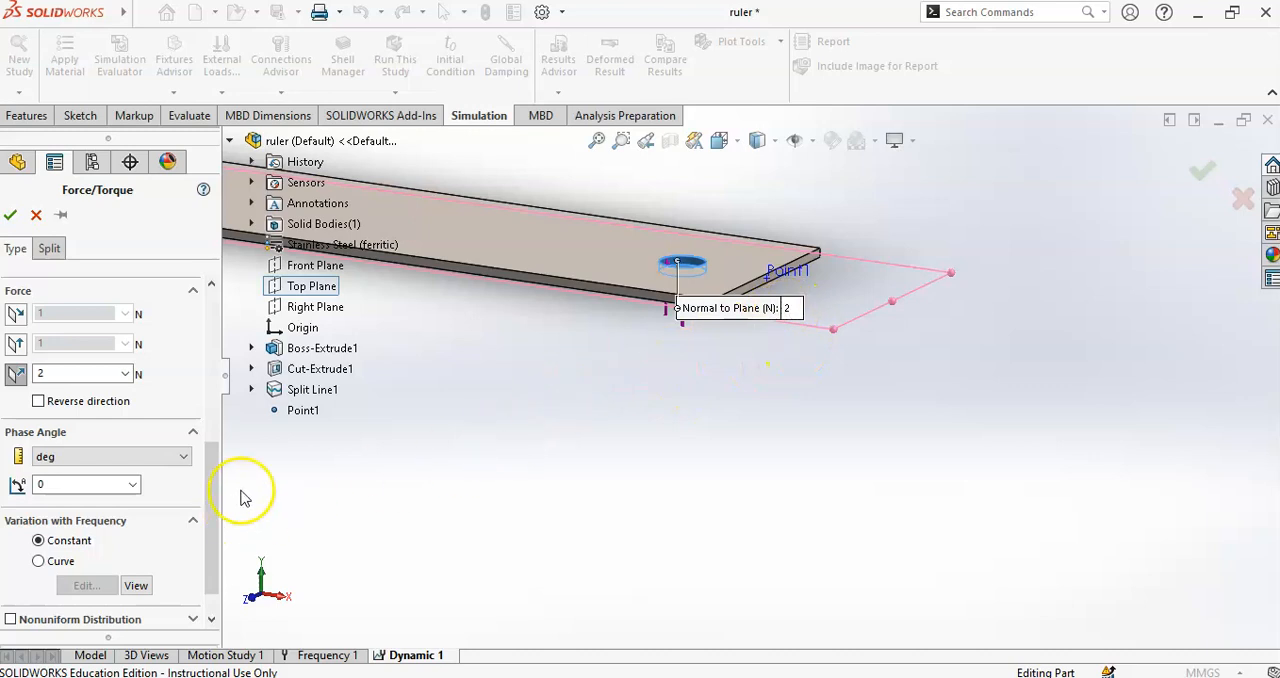
drag(212, 487, 211, 537)
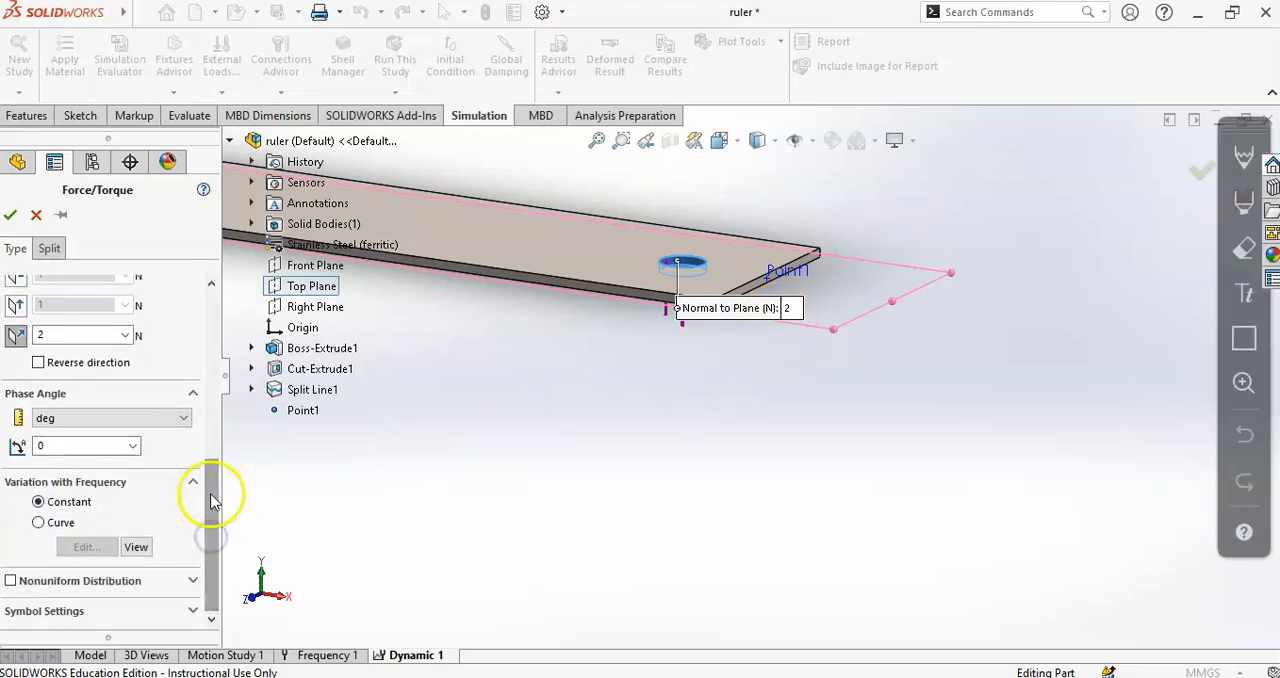
click(65, 425)
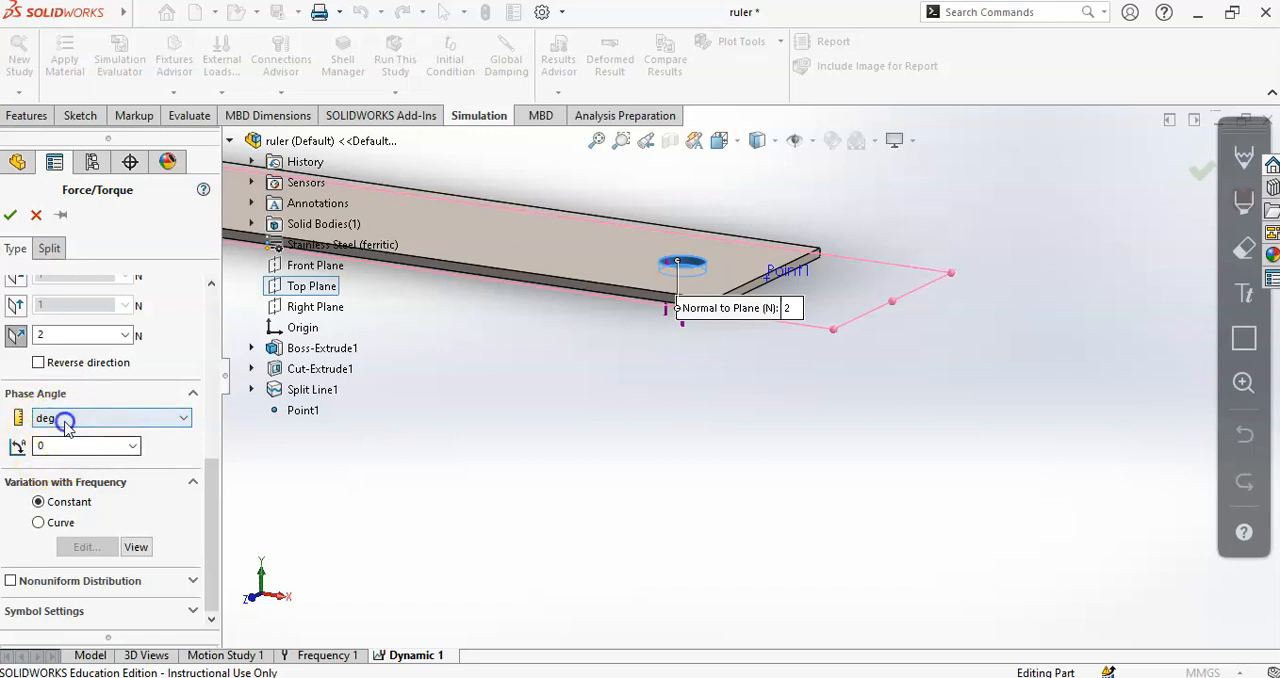
click(97, 388)
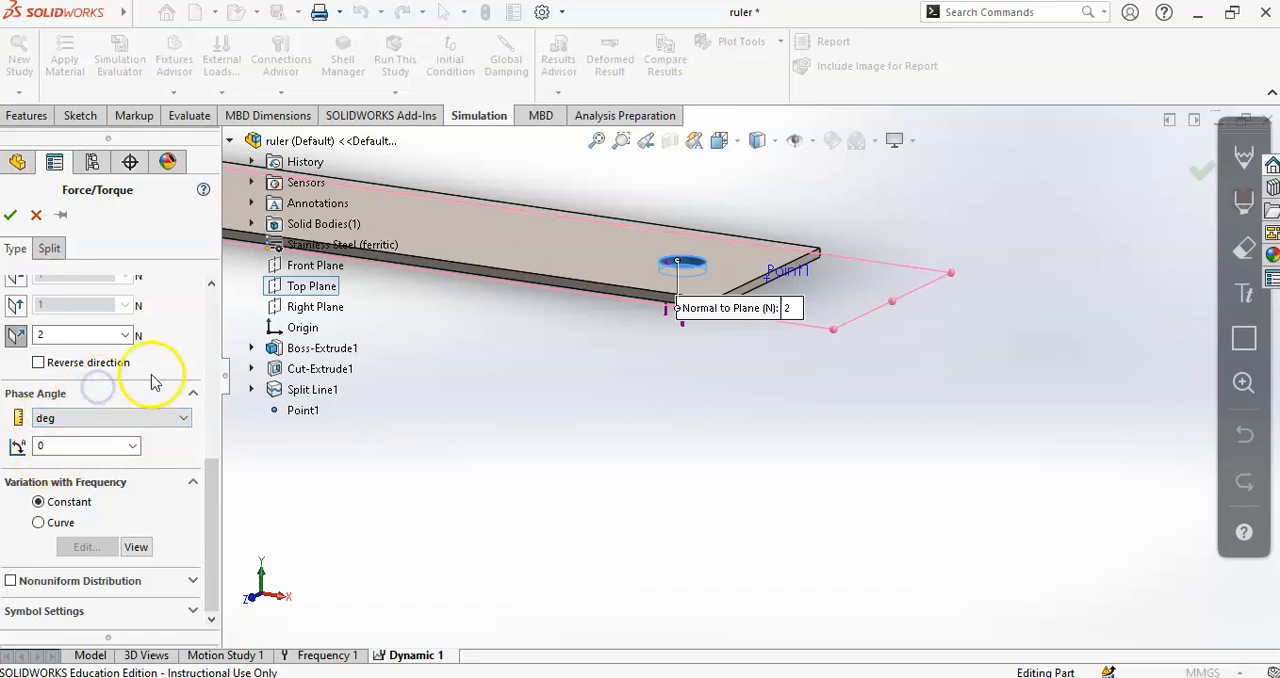
scroll(160, 345, up, 3)
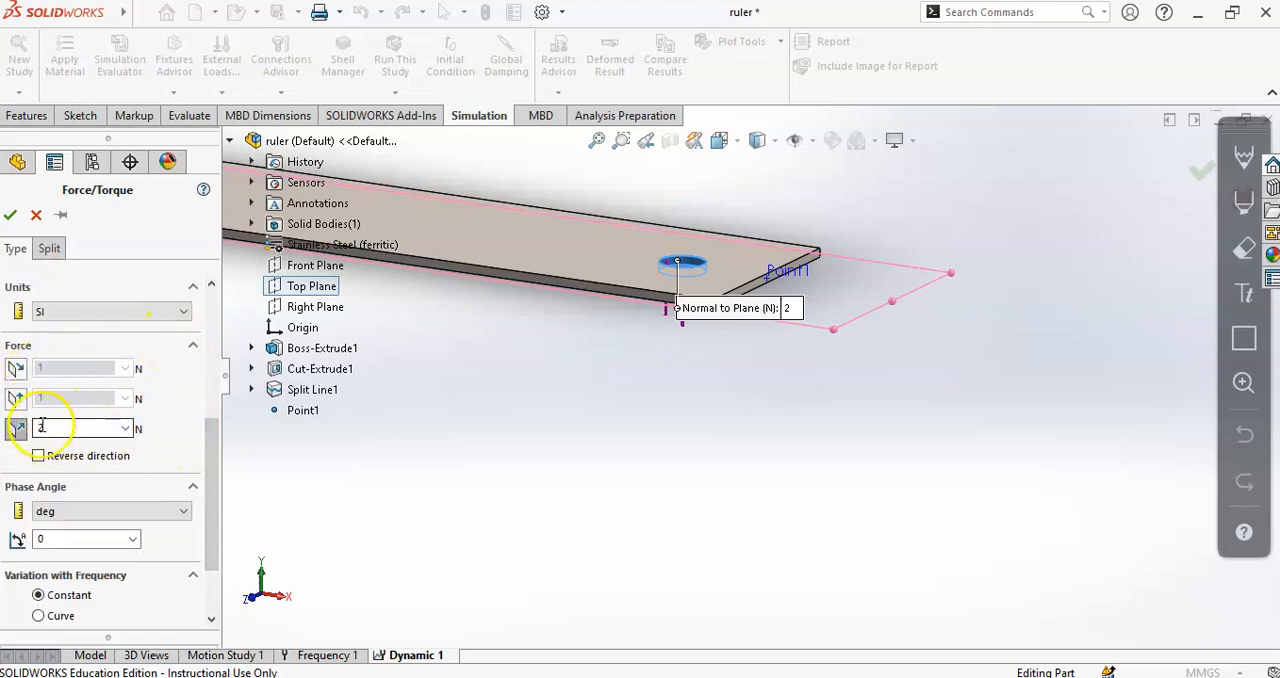
drag(214, 429, 216, 464)
middle_drag(372, 440, 586, 372)
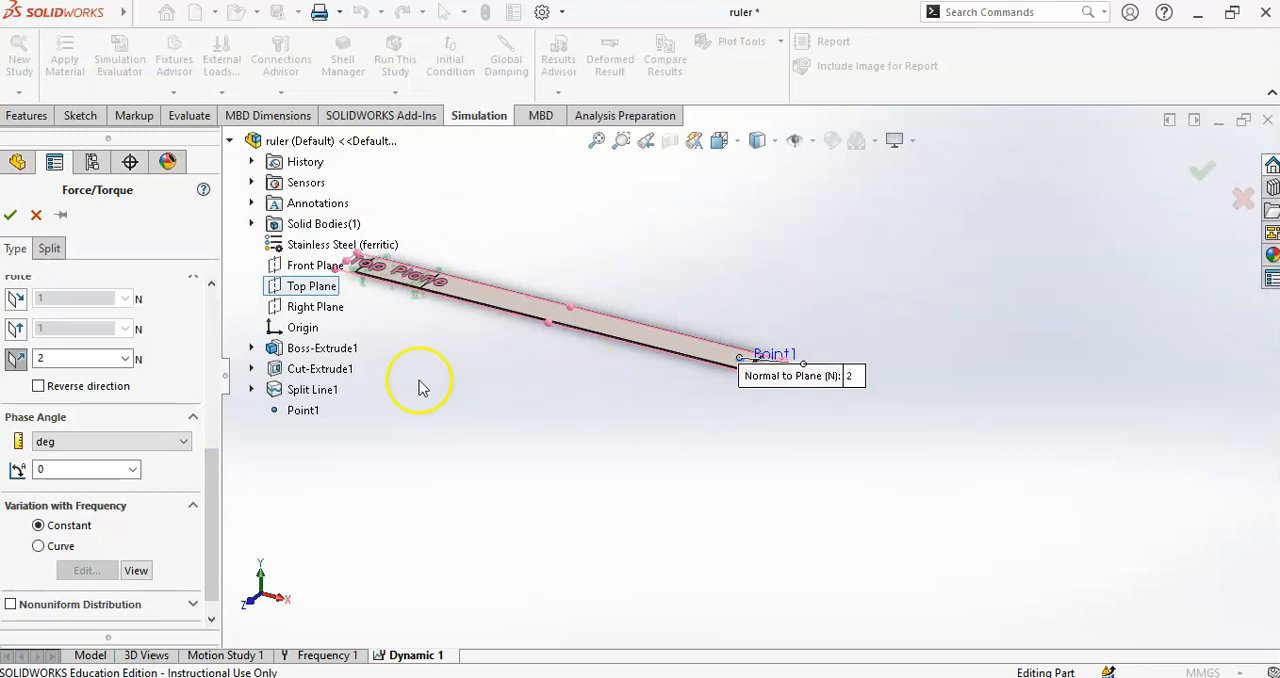
scroll(180, 457, down, 1)
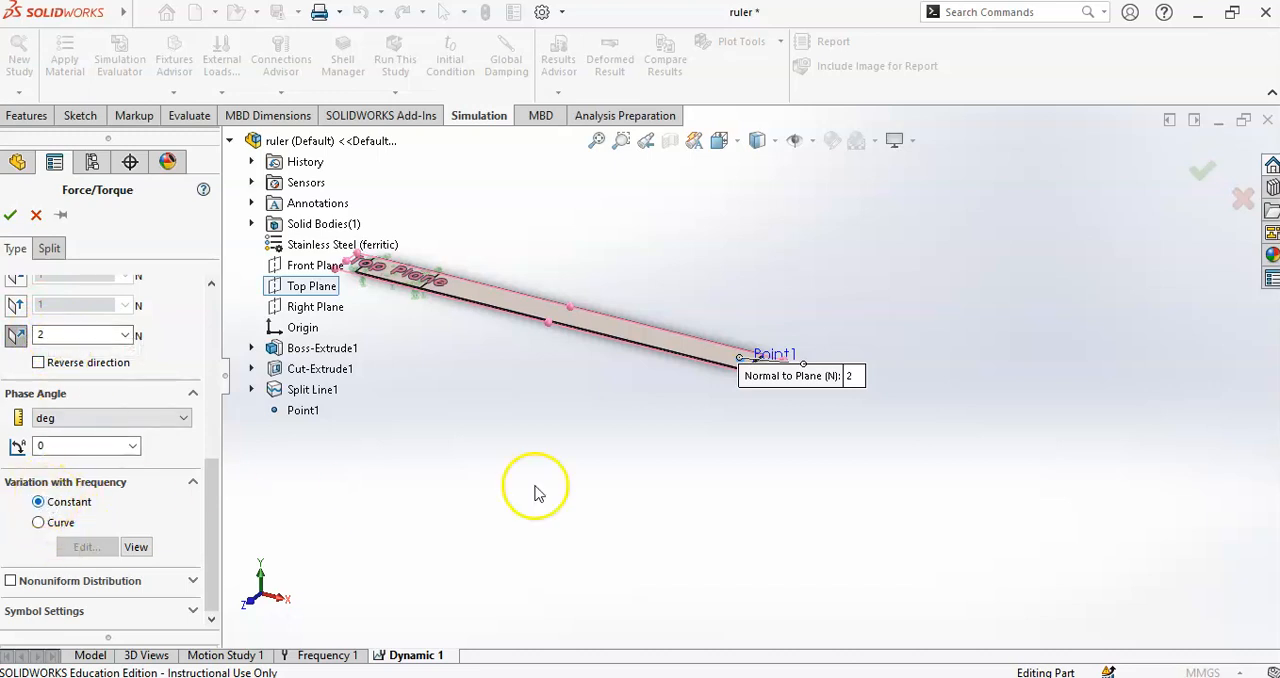
- Set the force's variation with frequency to Constant and apply the load
click(757, 321)
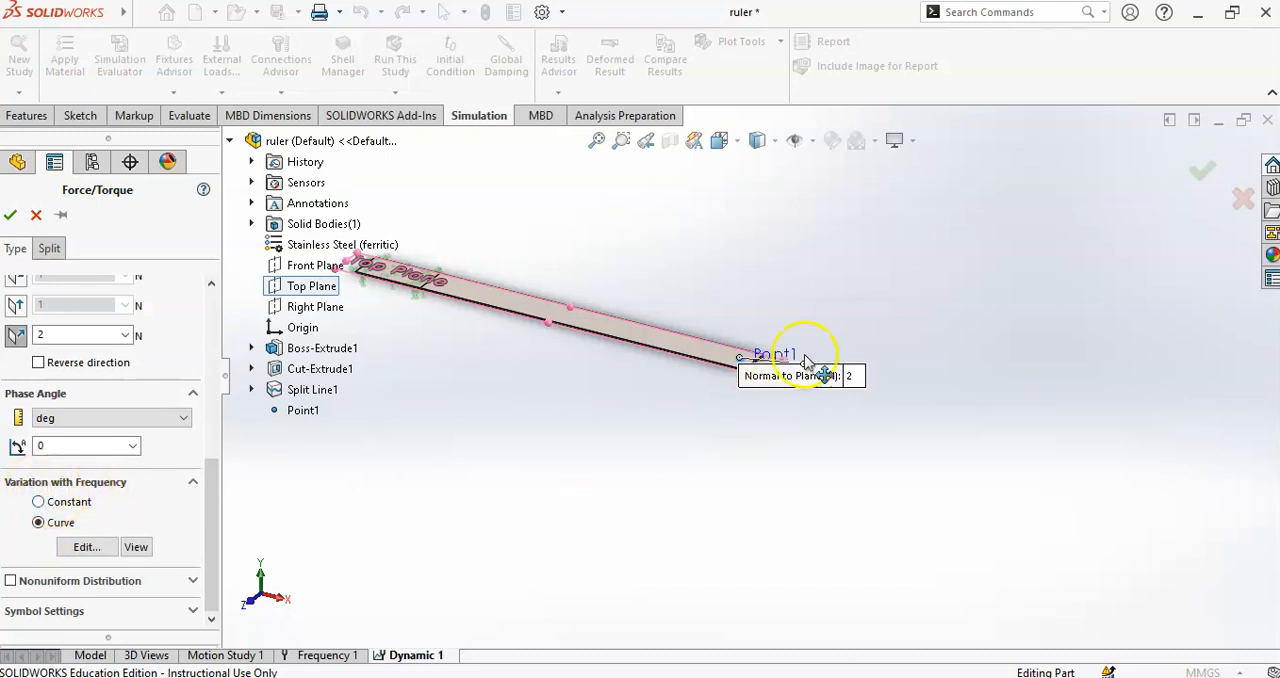
scroll(760, 378, down, 2)
click(715, 385)
click(718, 399)
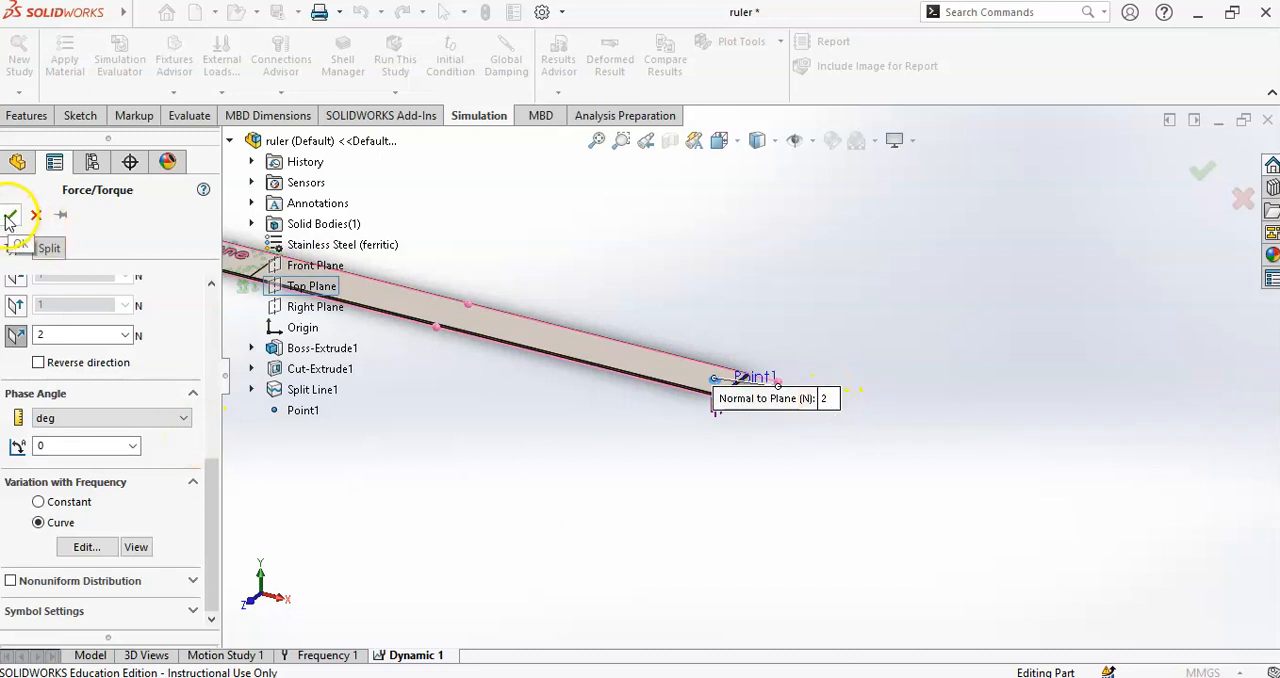
click(38, 502)
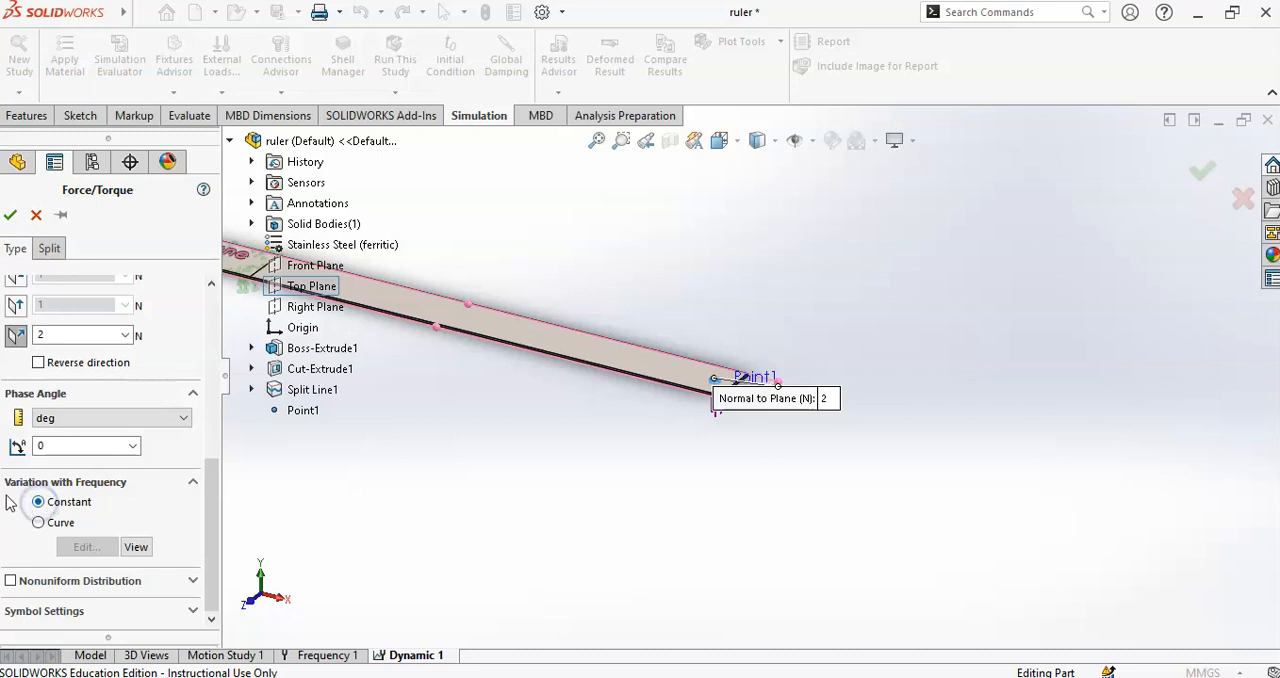
click(9, 215)
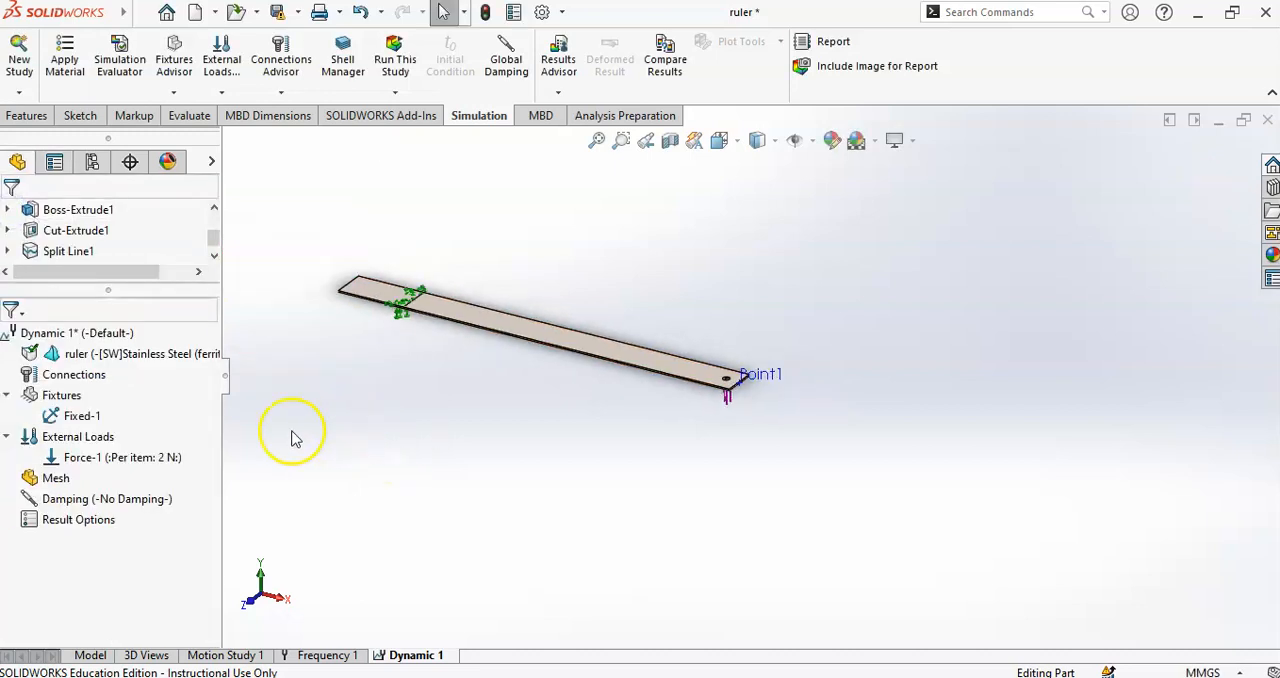
- Edit the force on the free-end hole to reverse its direction
right_click(152, 457)
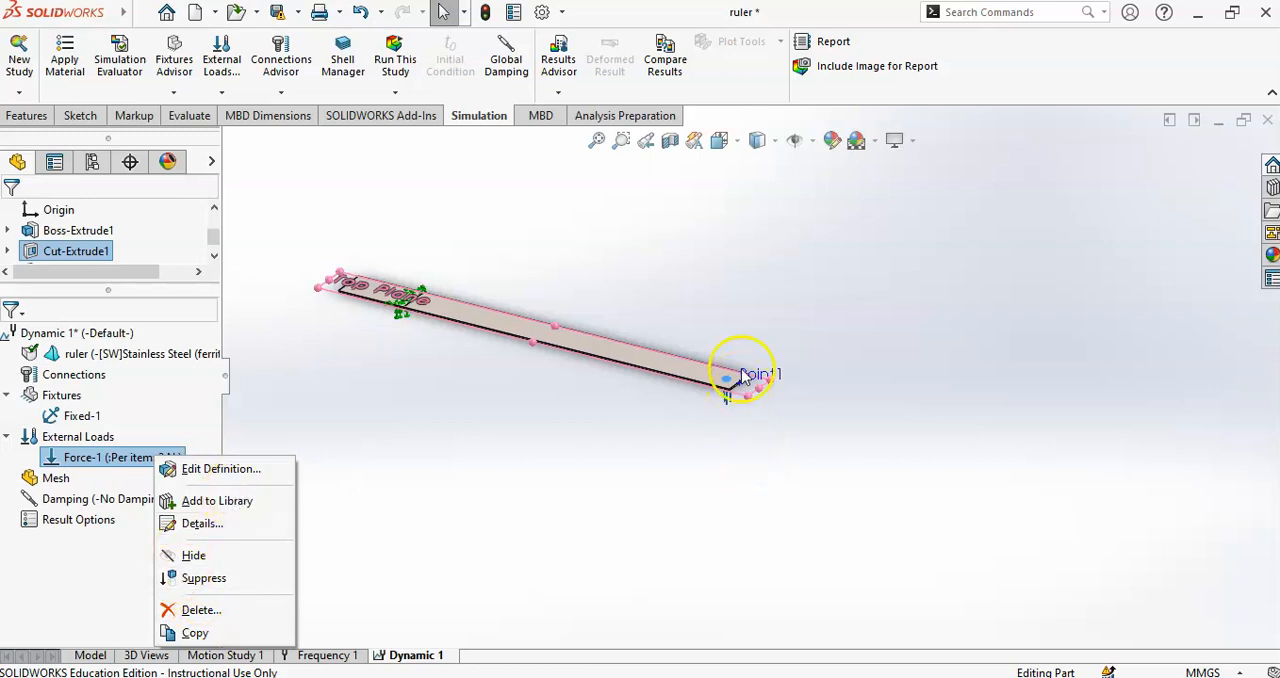
click(200, 472)
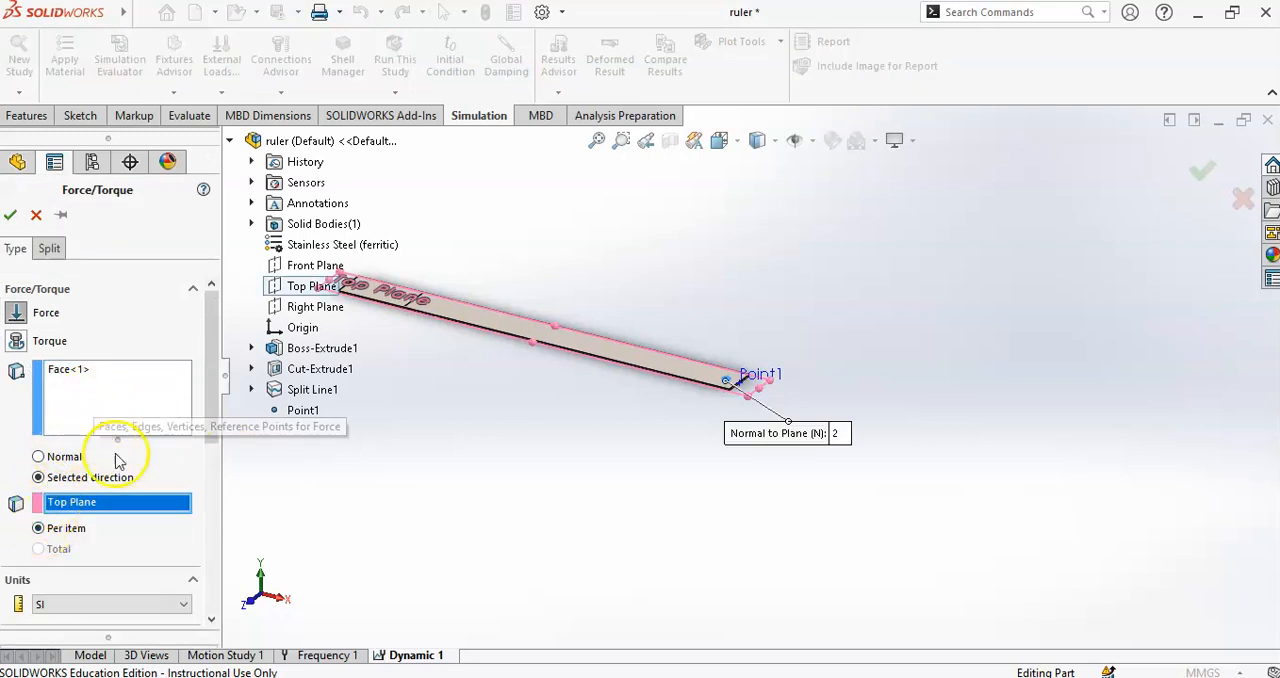
drag(213, 400, 209, 517)
click(38, 472)
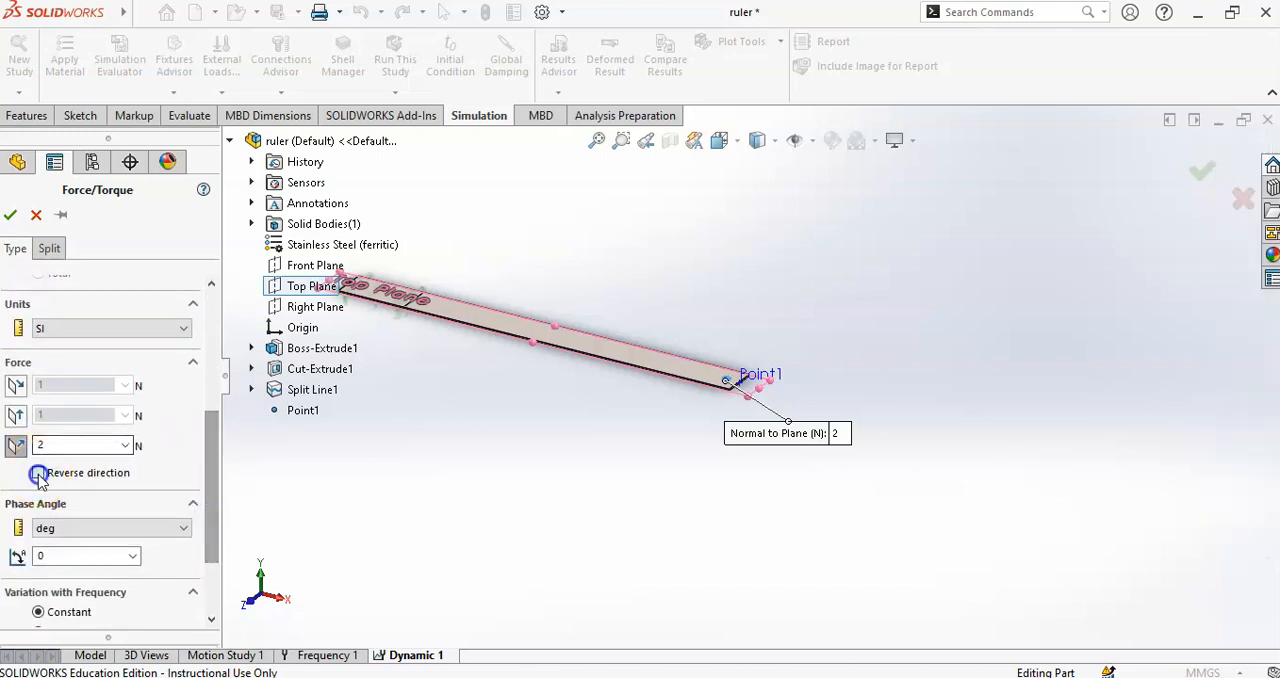
scroll(720, 374, down, 4)
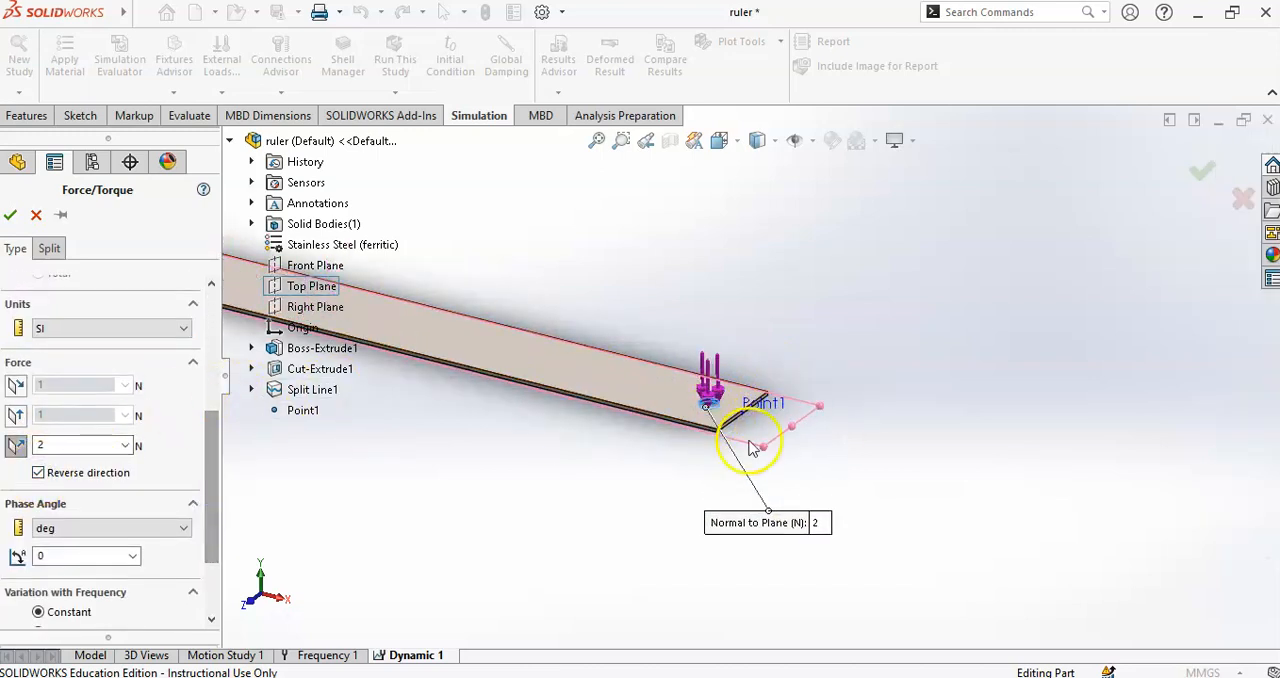
click(10, 216)
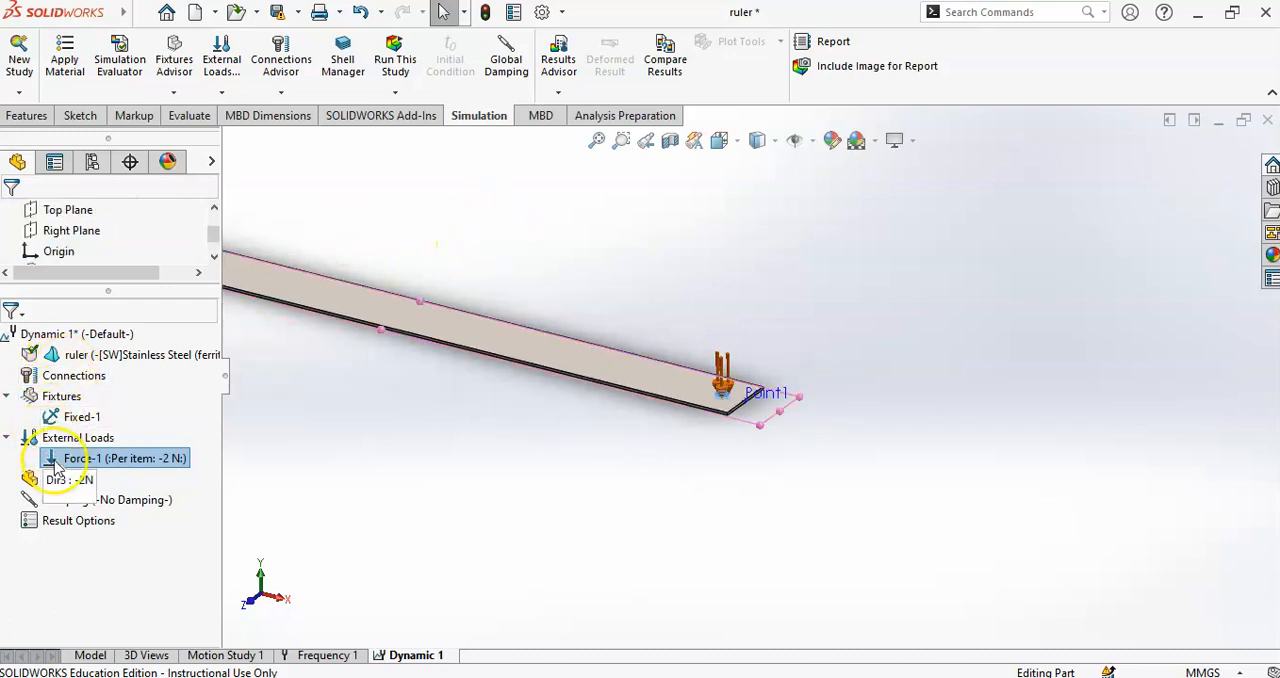
- Mesh the ruler with the blended curvature-based mesher at the coarsest density, with element sizes of about 5 mm maximum and 1.67 mm minimum
right_click(60, 480)
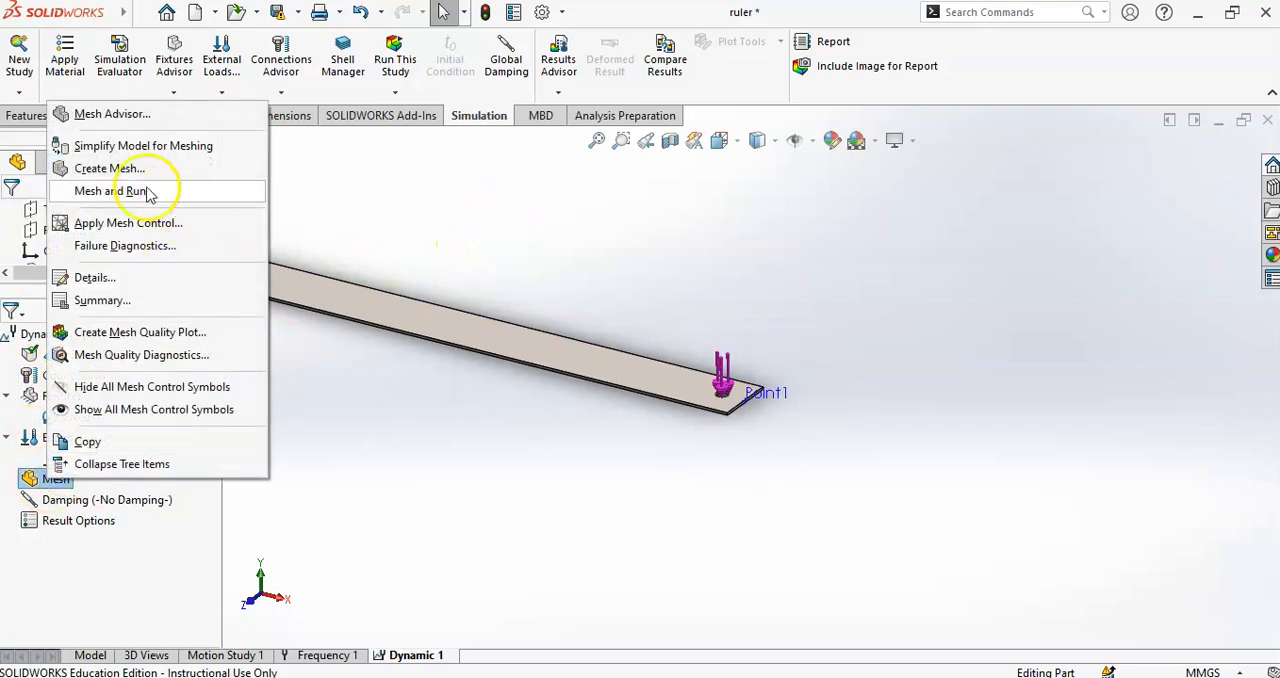
click(109, 168)
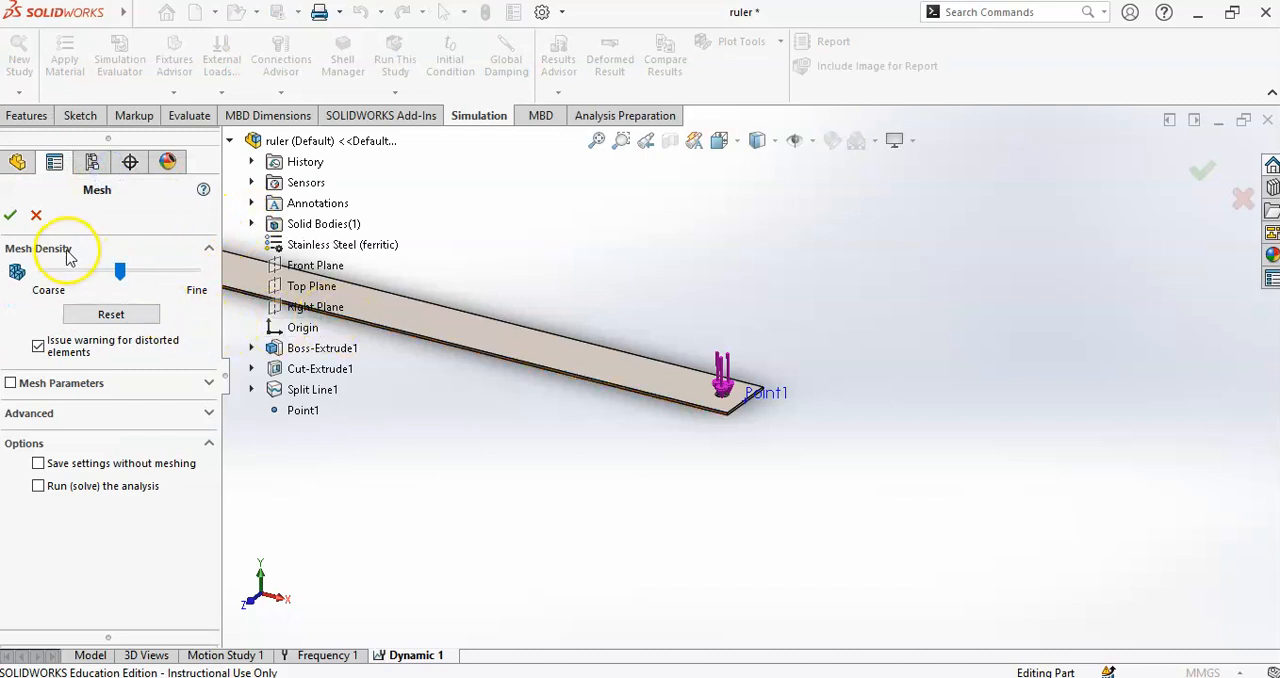
click(200, 384)
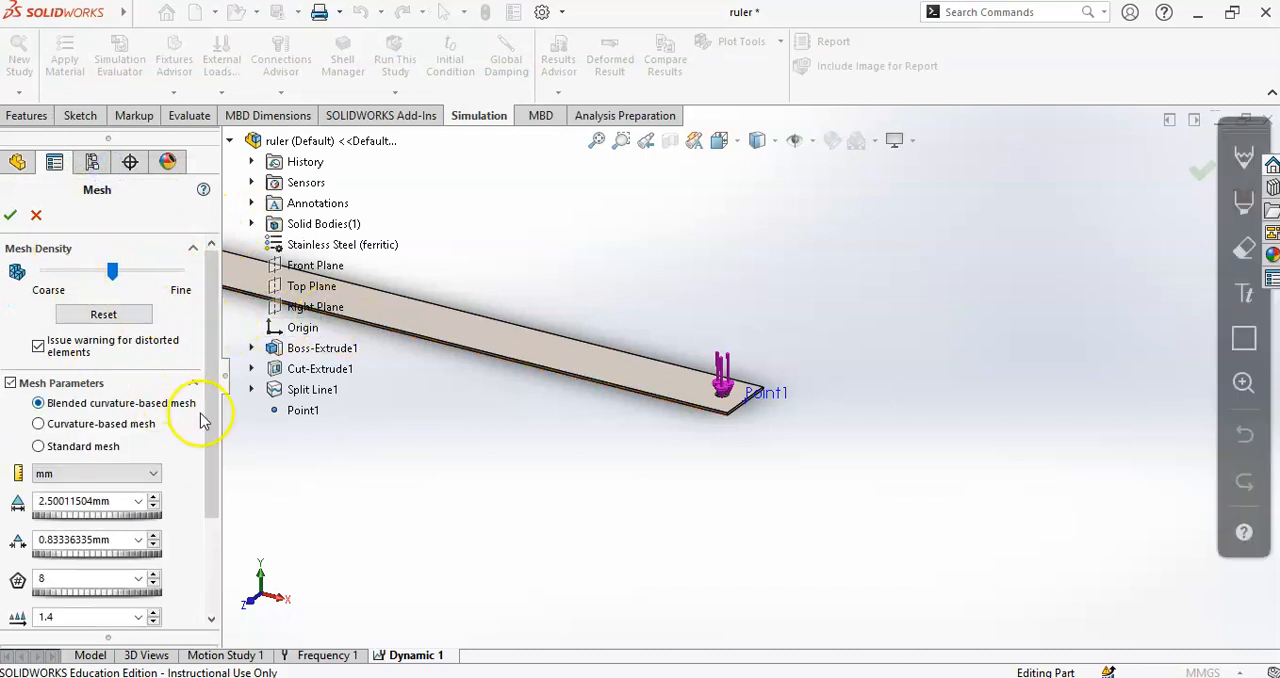
drag(111, 271, 37, 274)
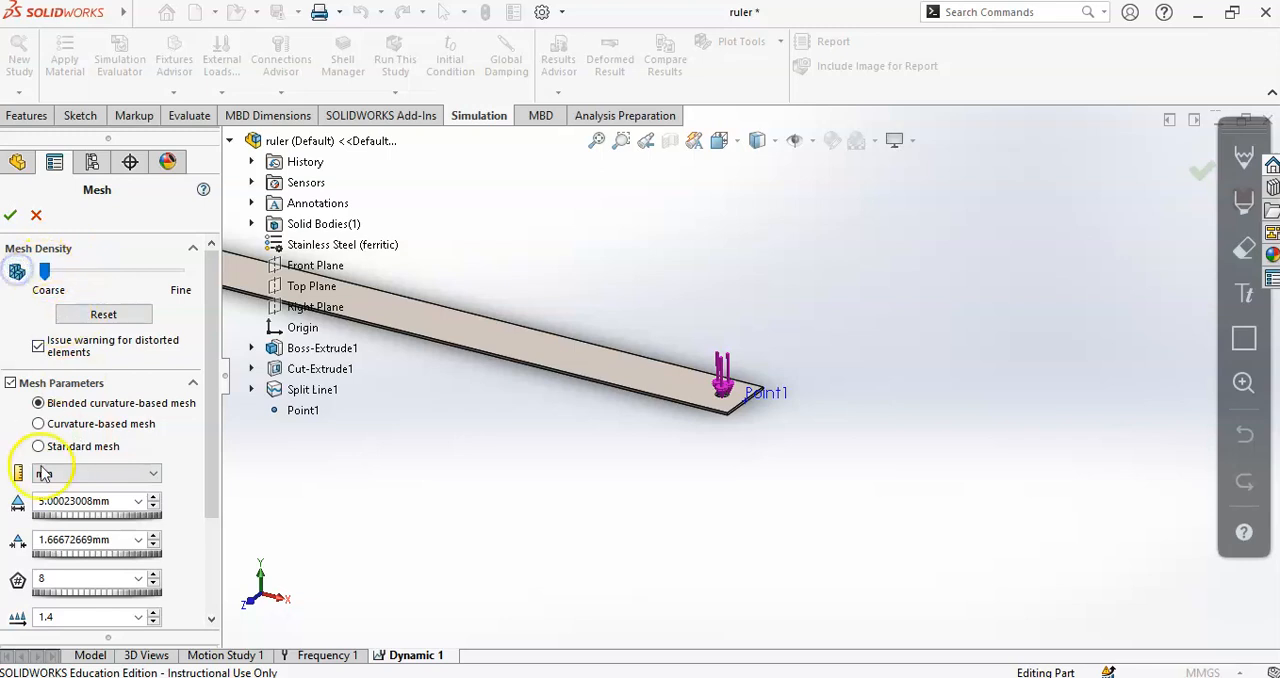
click(10, 216)
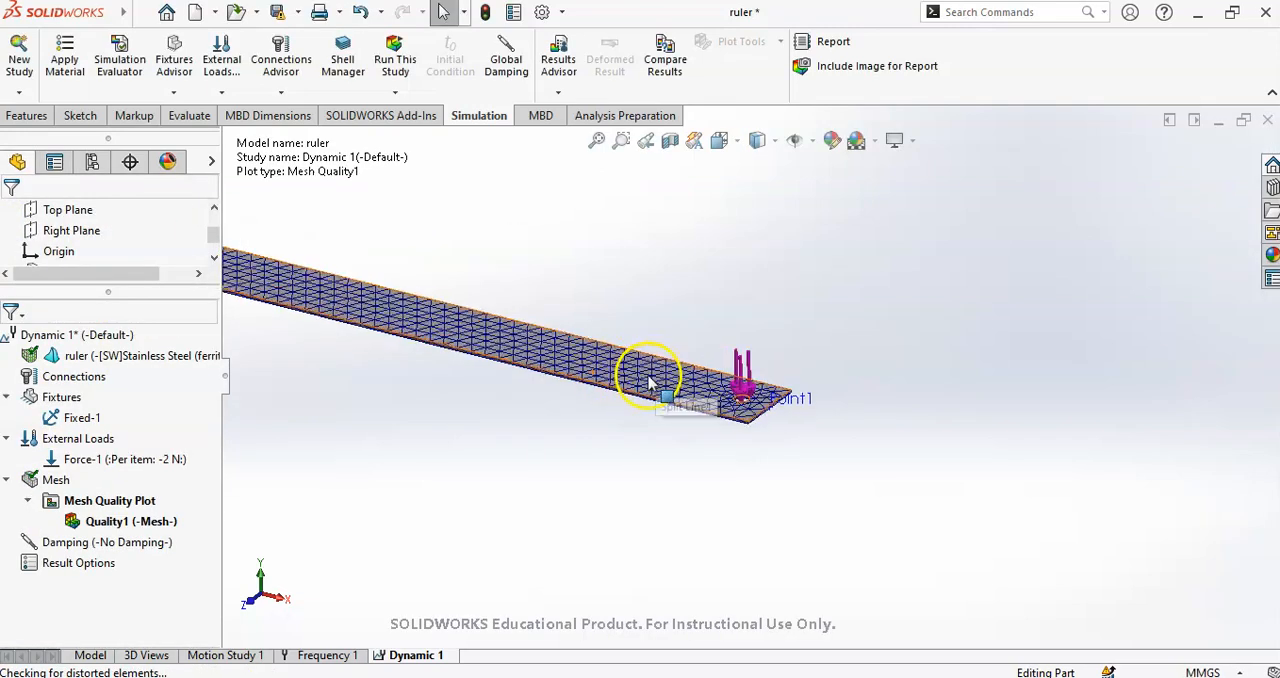
- Review the mesh details, checking the total number of nodes and elements, and close them
right_click(56, 480)
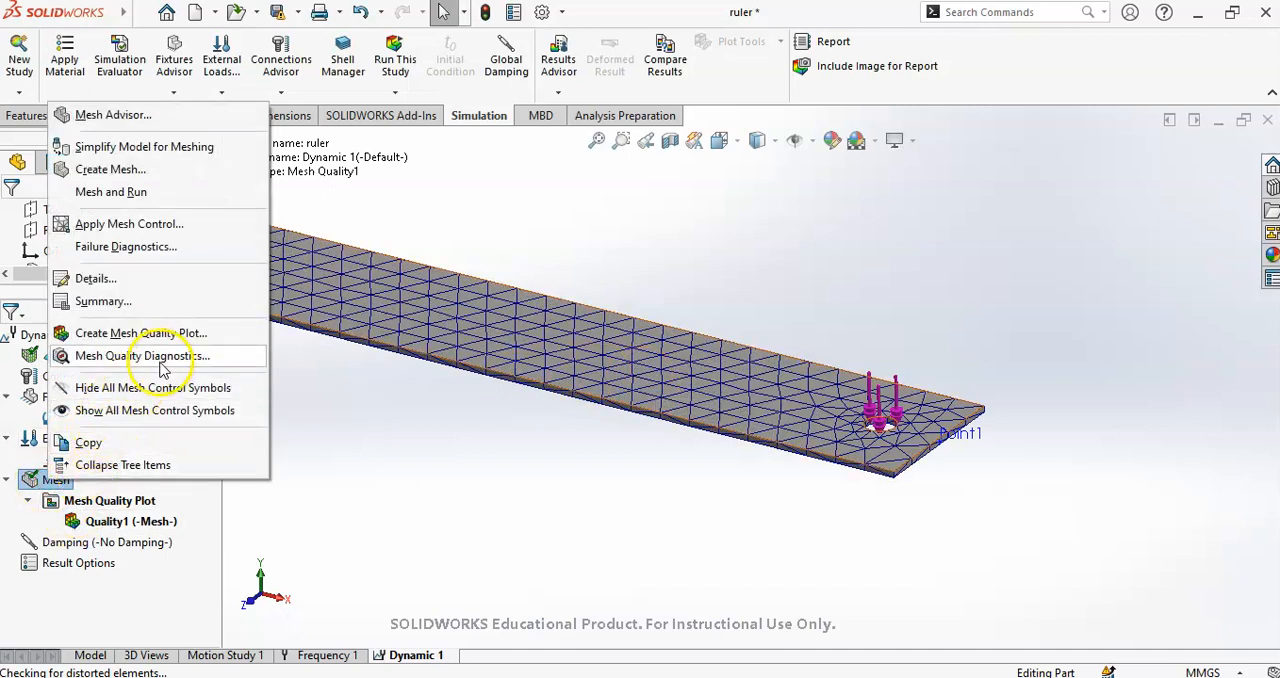
click(100, 279)
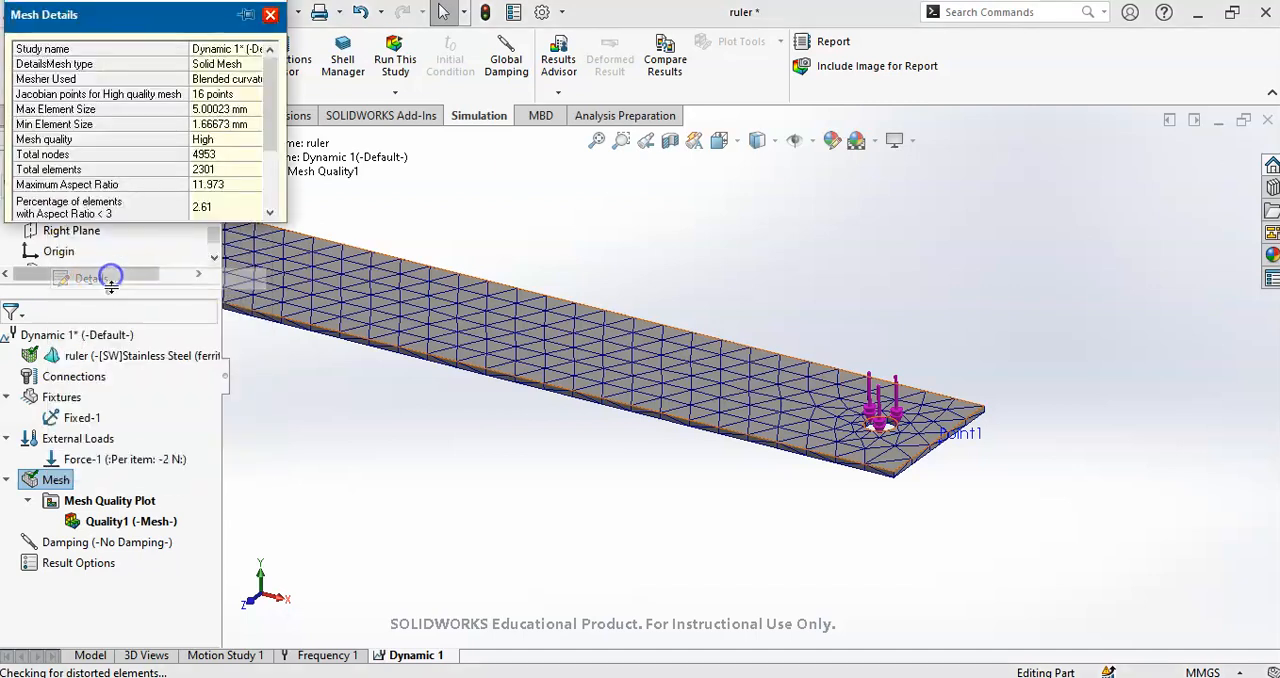
click(219, 170)
click(220, 156)
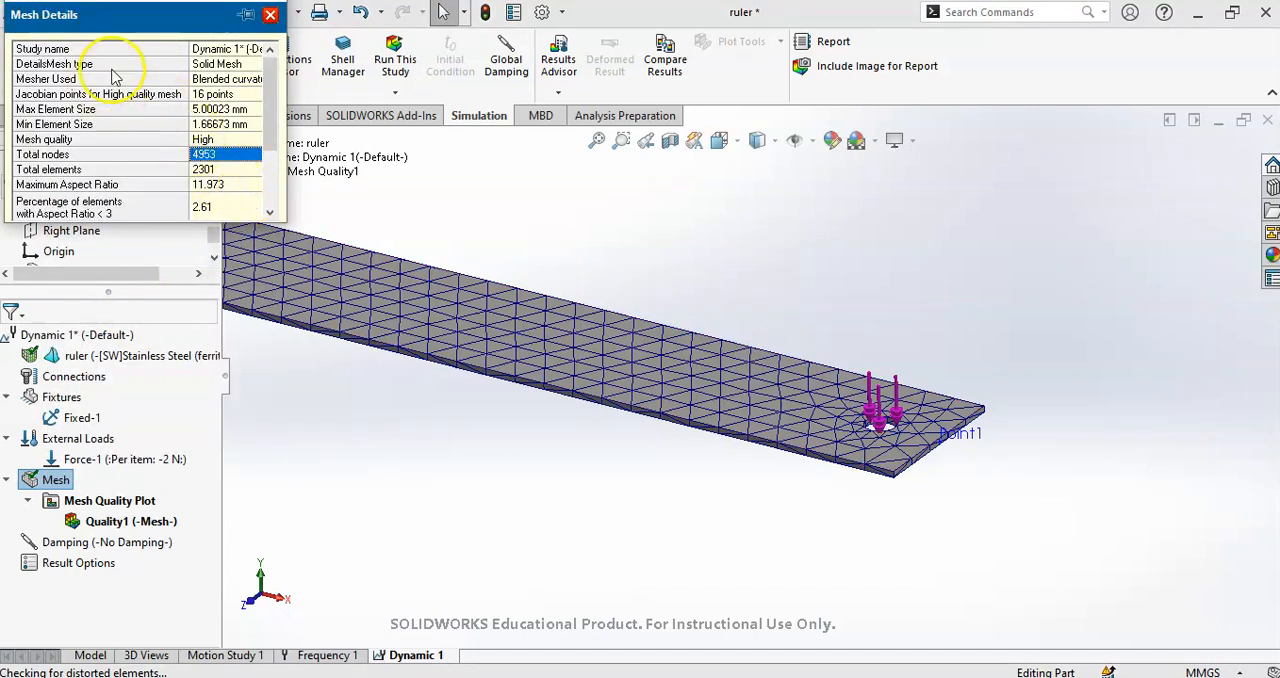
click(270, 14)
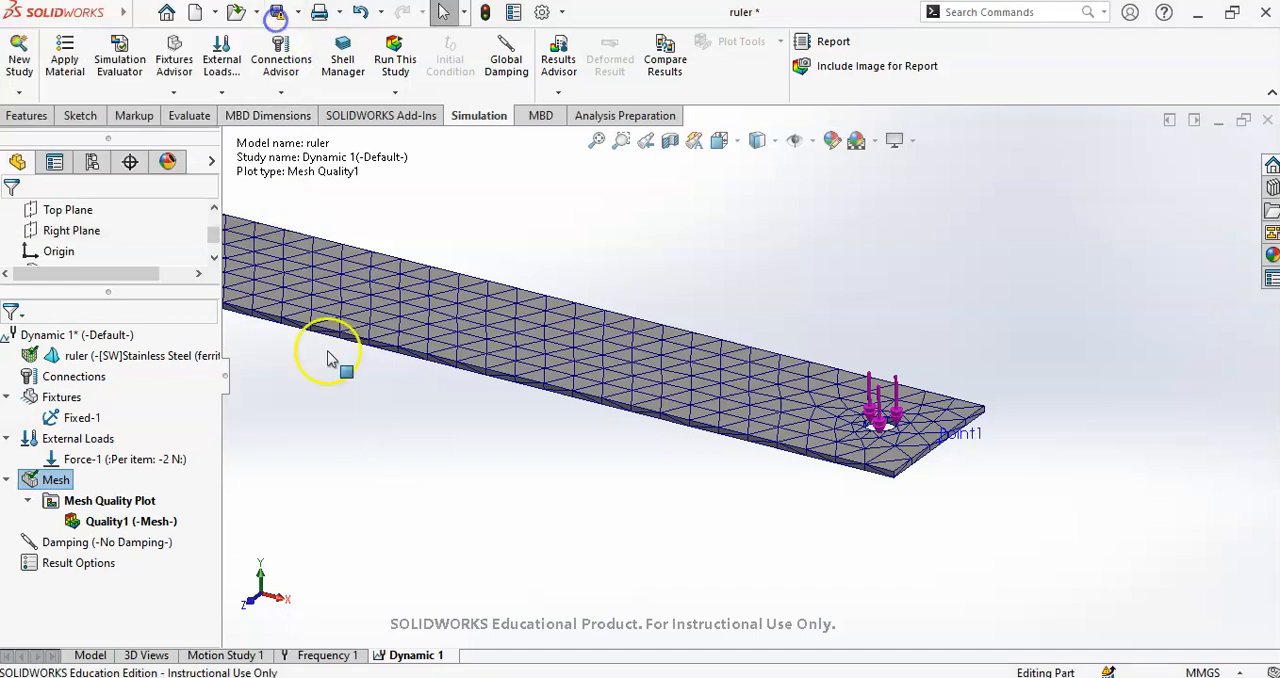
- Define global modal damping for the study with a damping ratio of 0.05 for modes 1 to 5
click(58, 546)
click(75, 546)
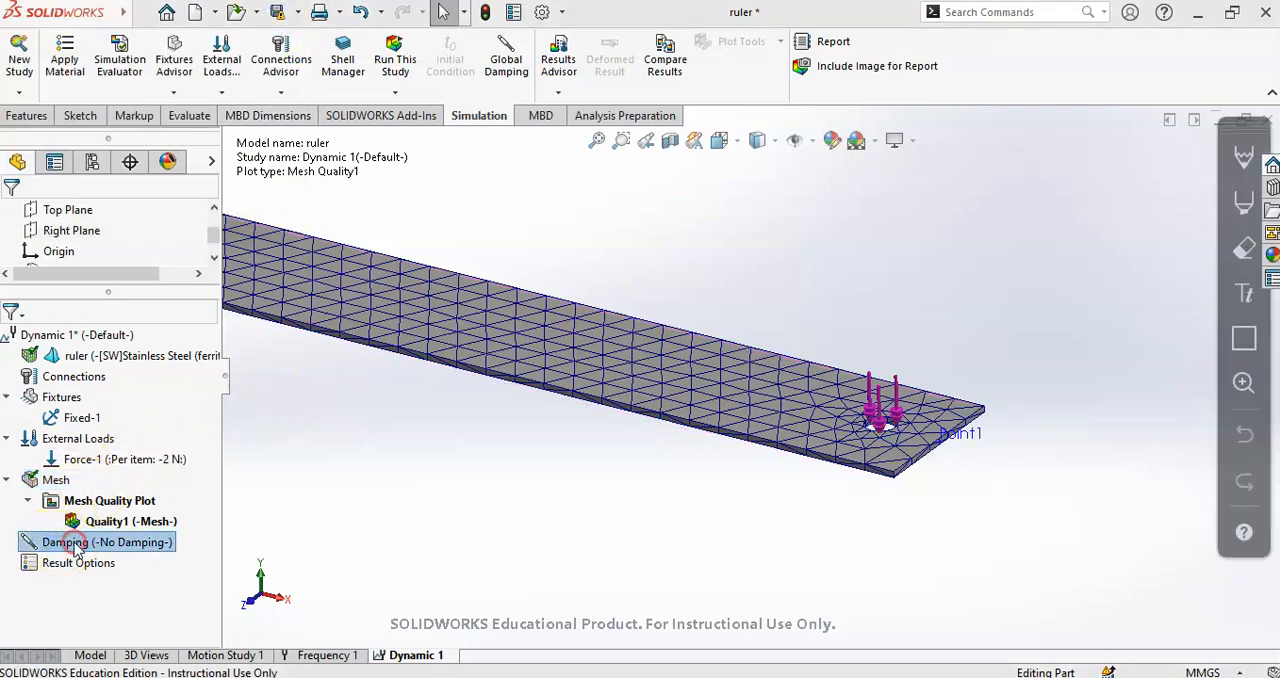
right_click(138, 553)
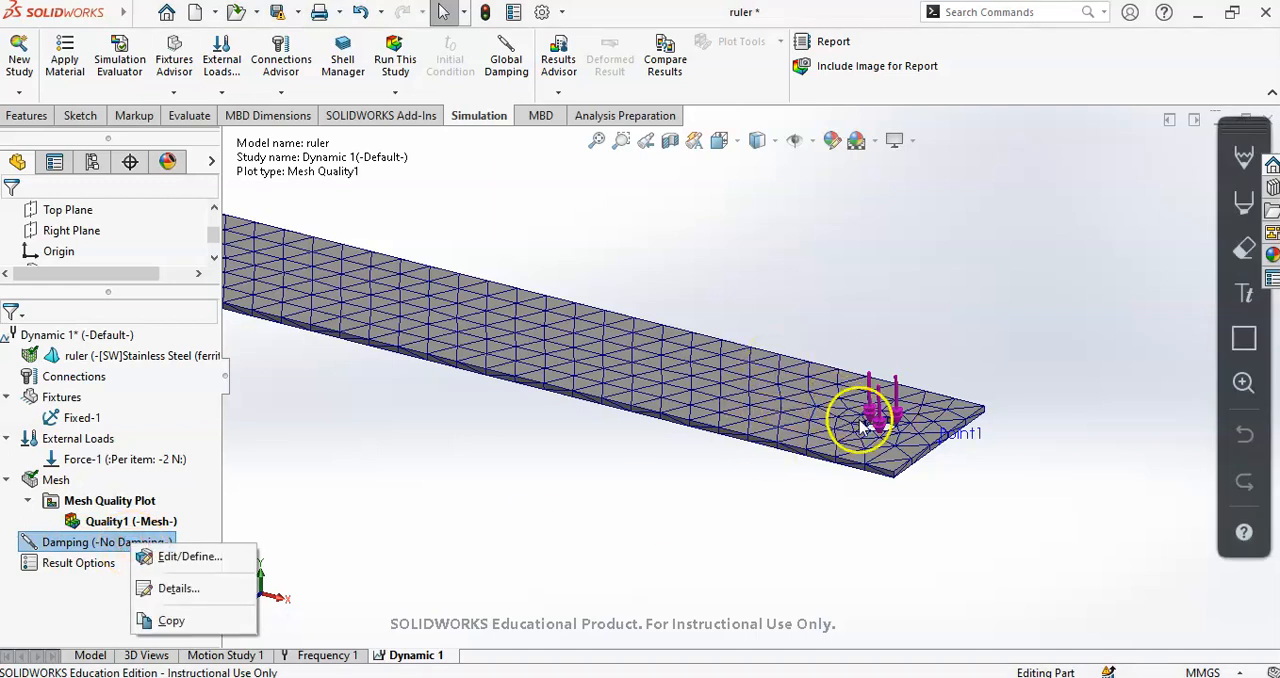
click(193, 558)
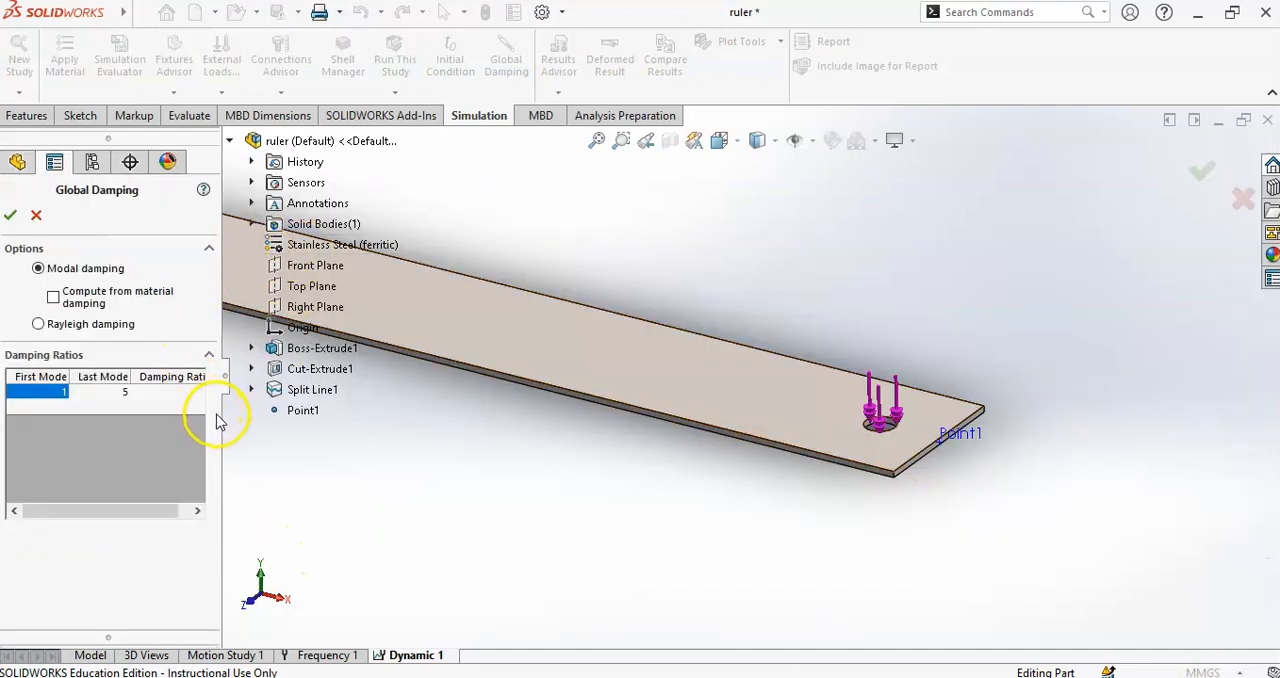
drag(221, 415, 272, 414)
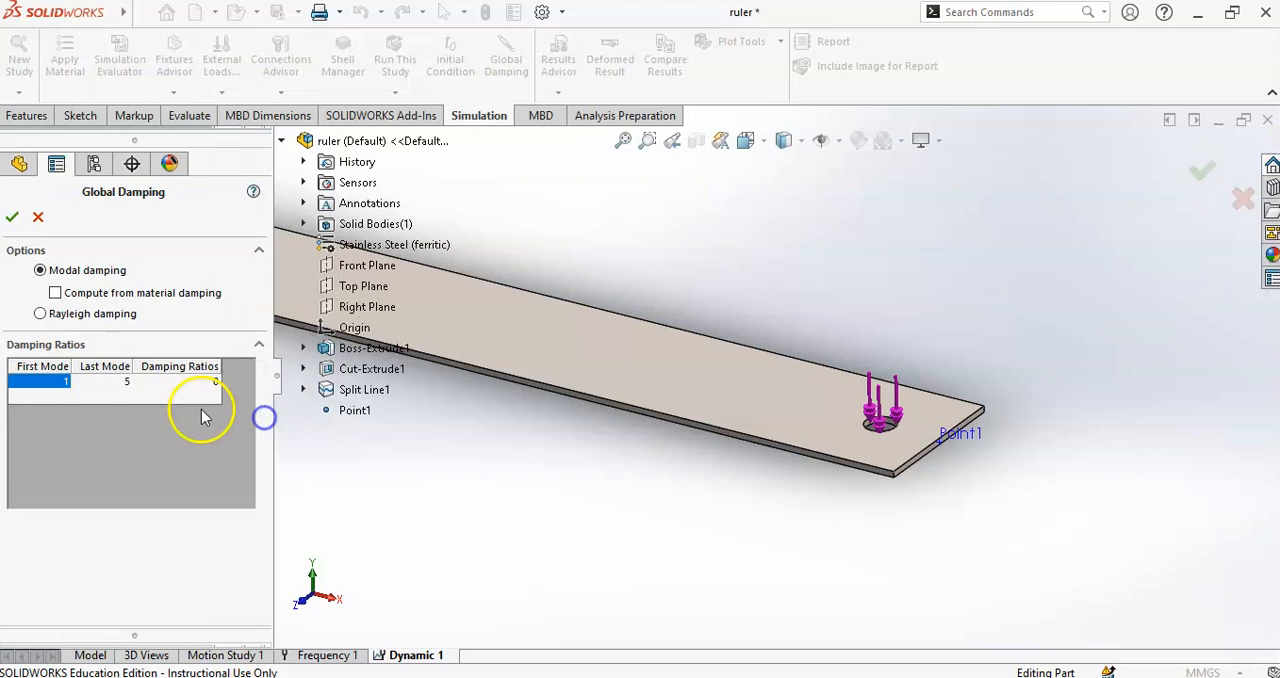
click(208, 381)
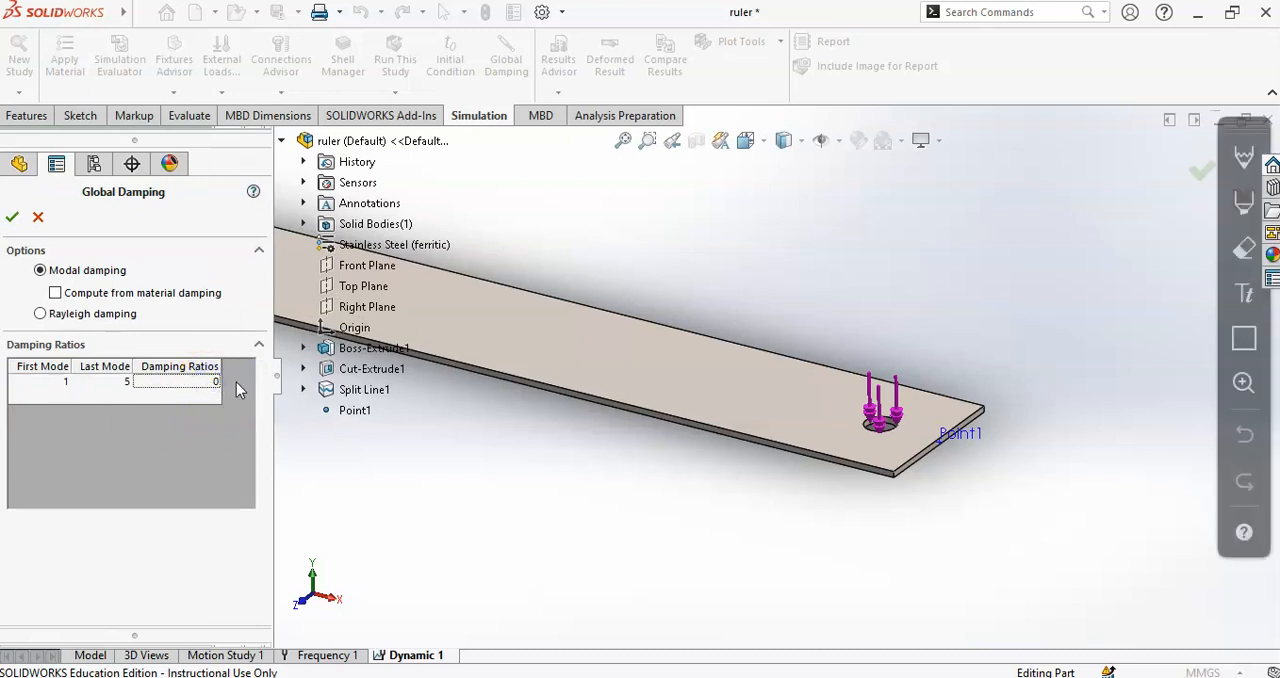
text(.05)
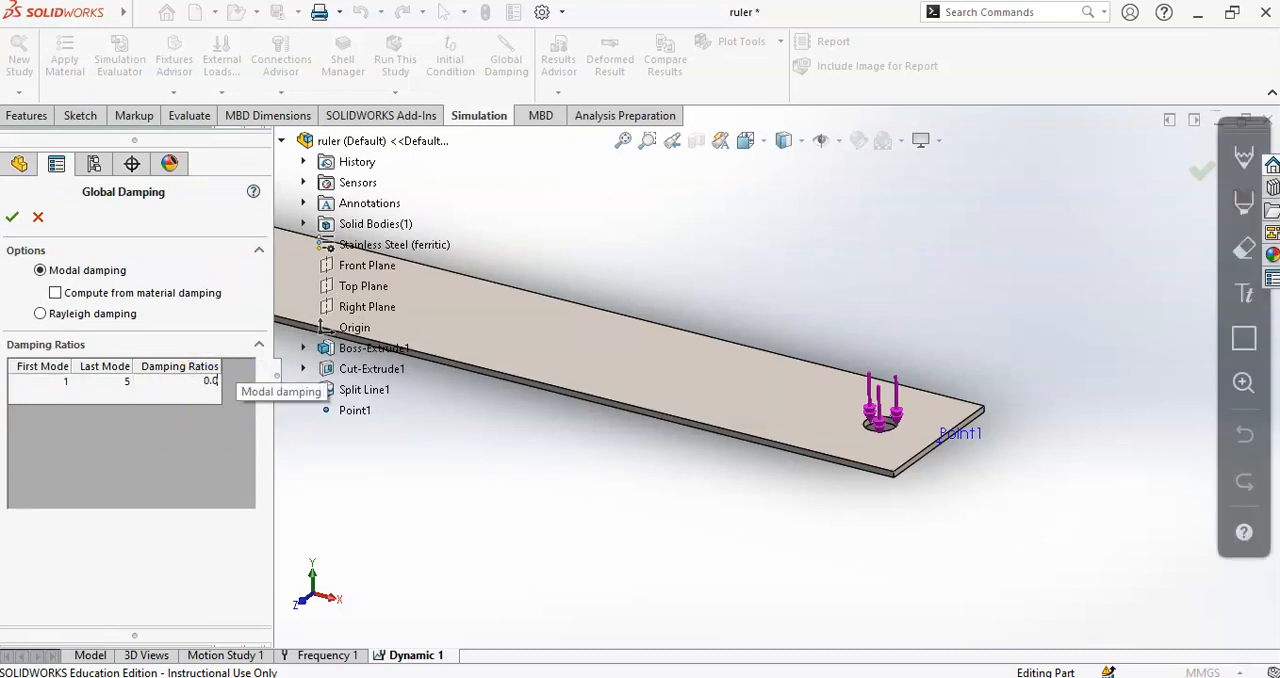
click(12, 216)
- Edit the study's result options to use All Tracked Data Sensors as the locations for graphs
scroll(580, 234, up, 4)
scroll(486, 242, up, 2)
middle_drag(483, 219, 451, 218)
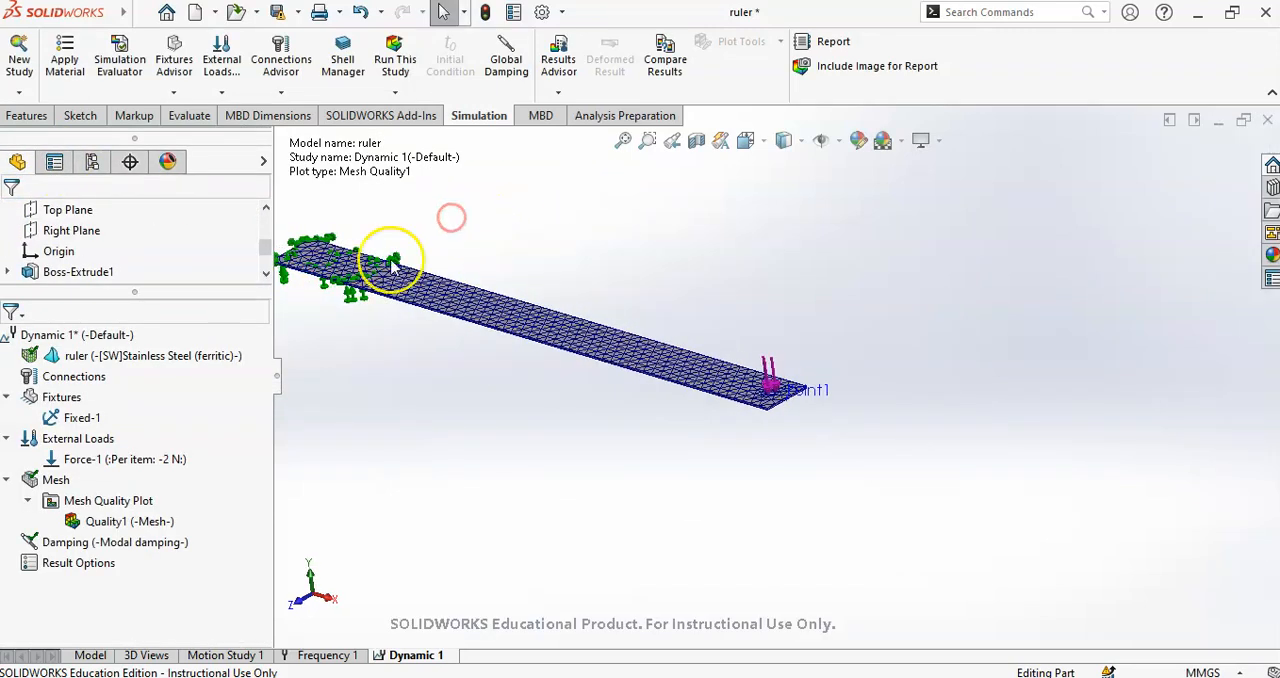
double_click(83, 563)
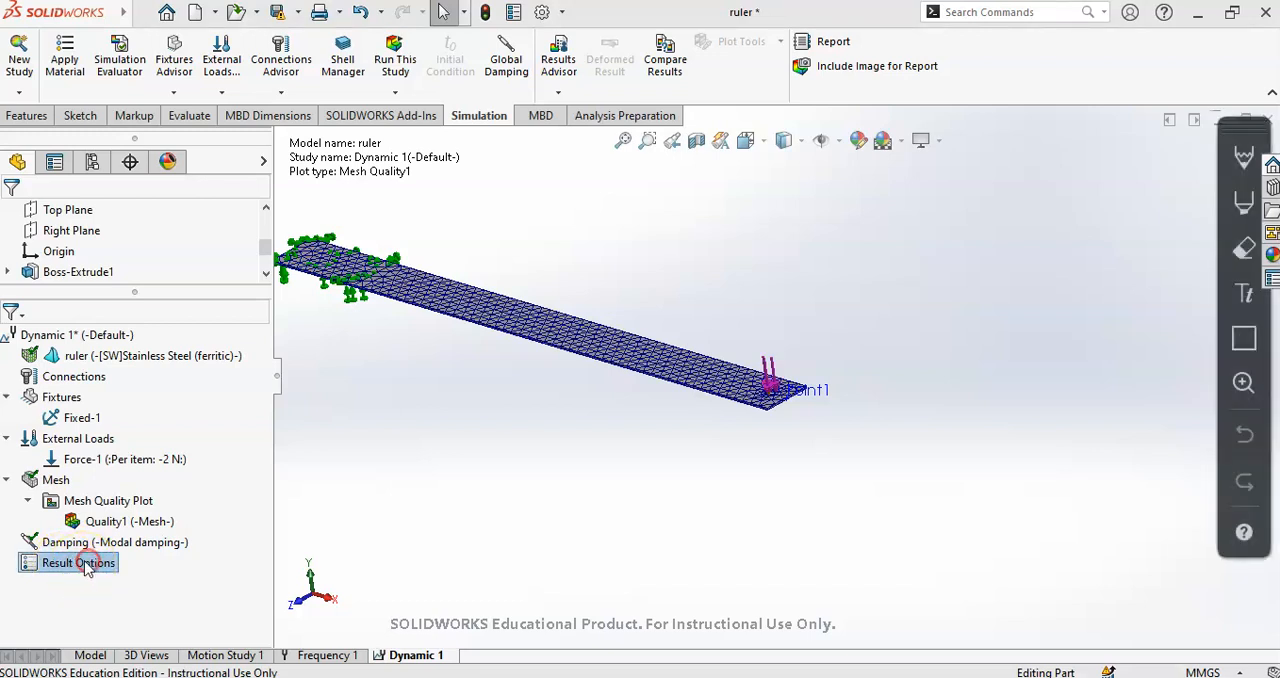
right_click(47, 566)
click(80, 576)
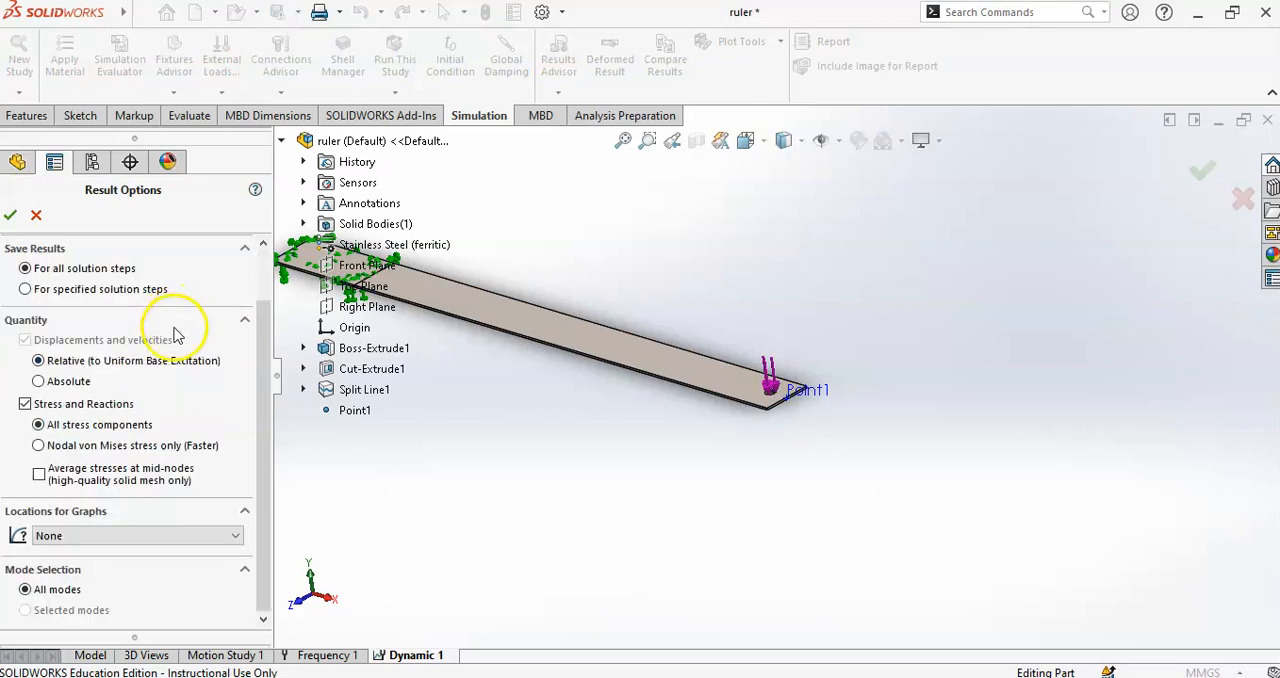
click(176, 536)
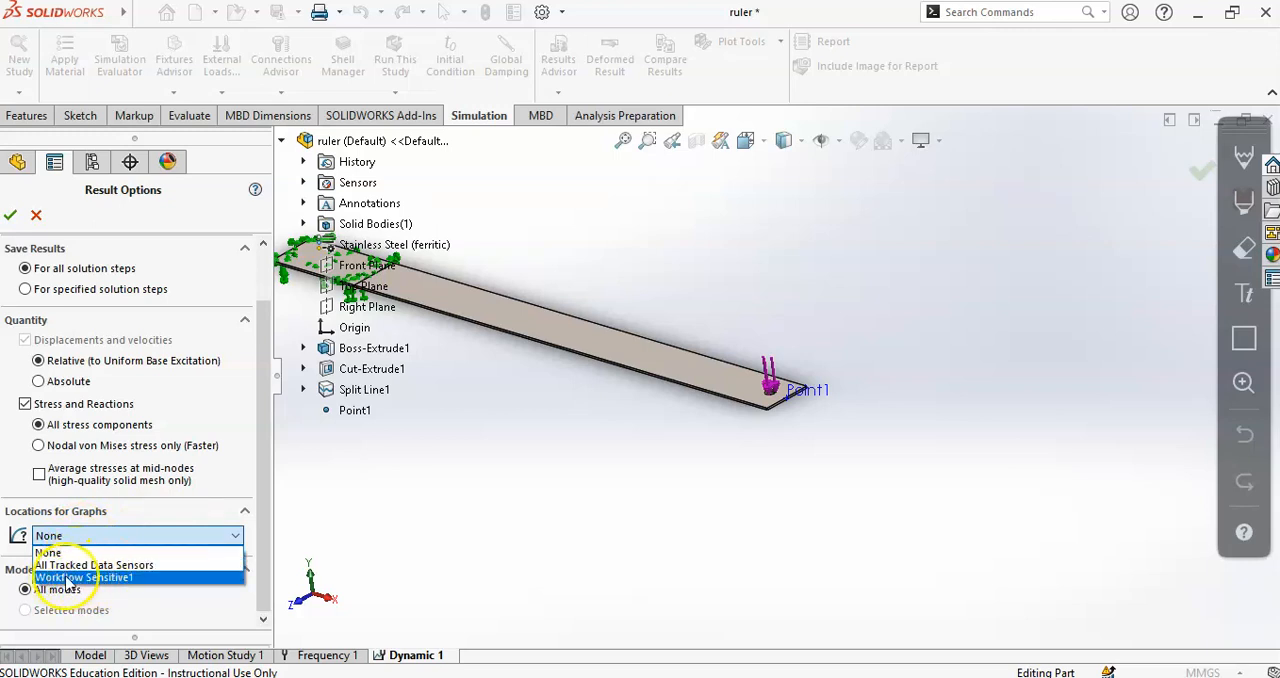
click(84, 578)
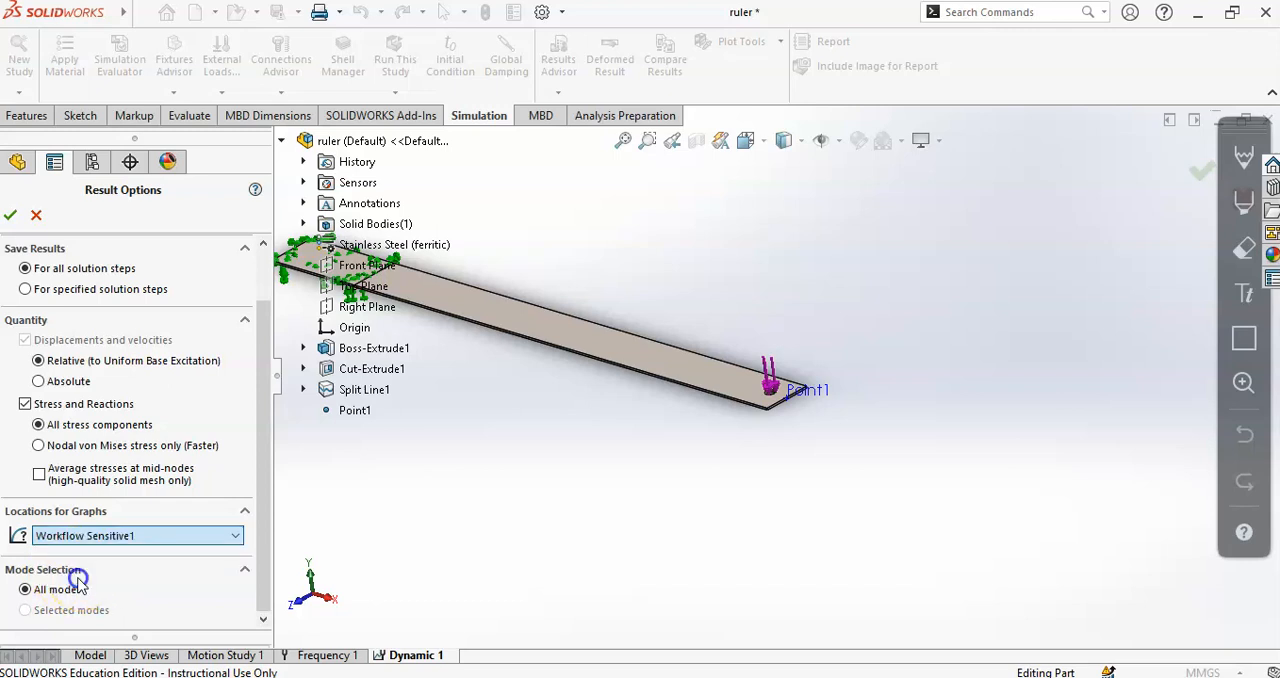
click(128, 540)
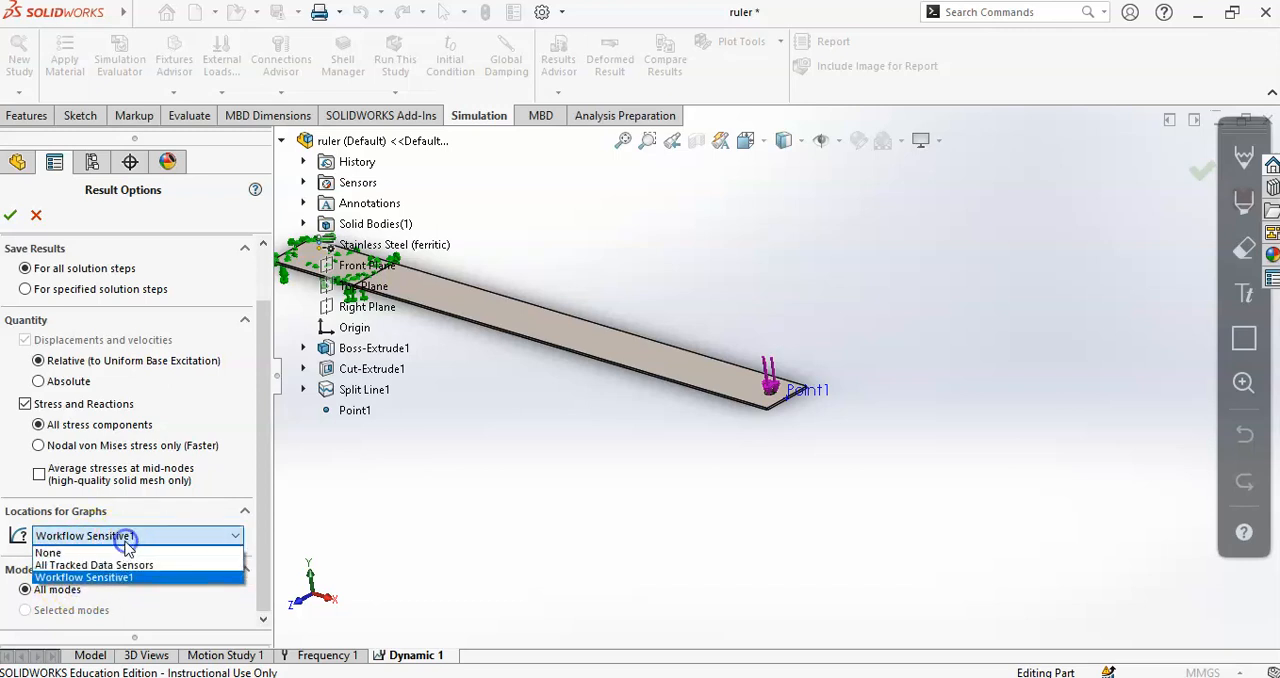
click(118, 562)
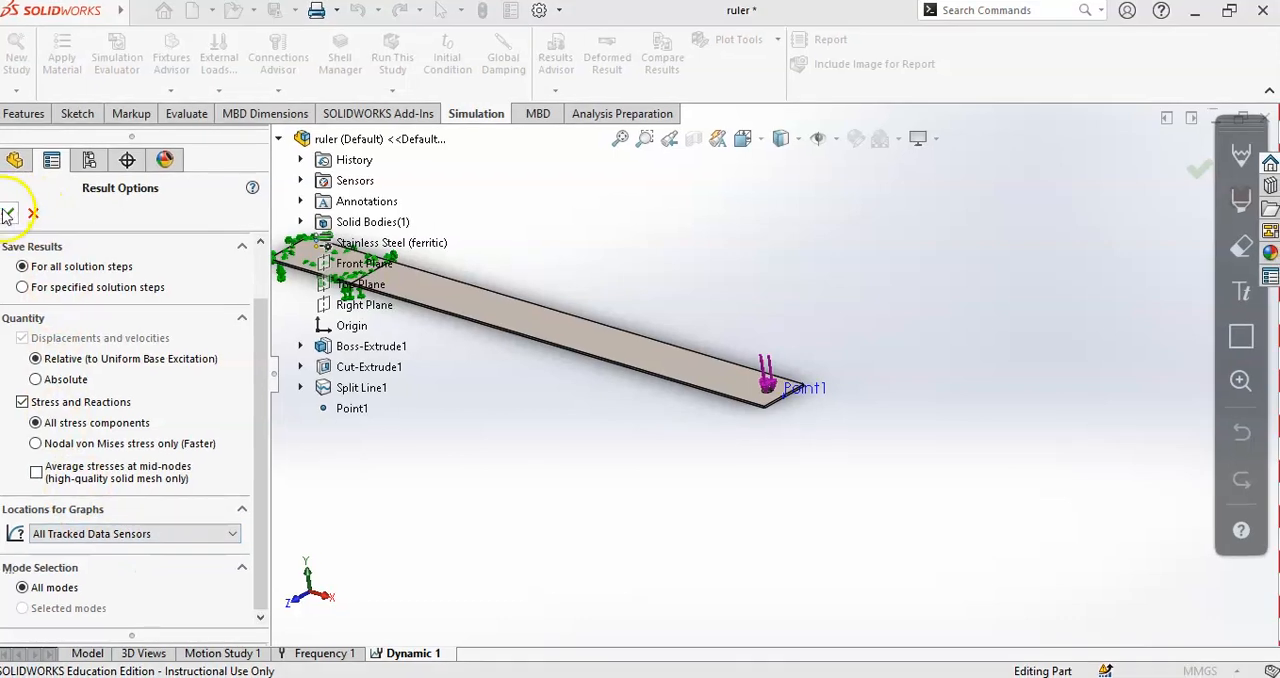
click(11, 214)
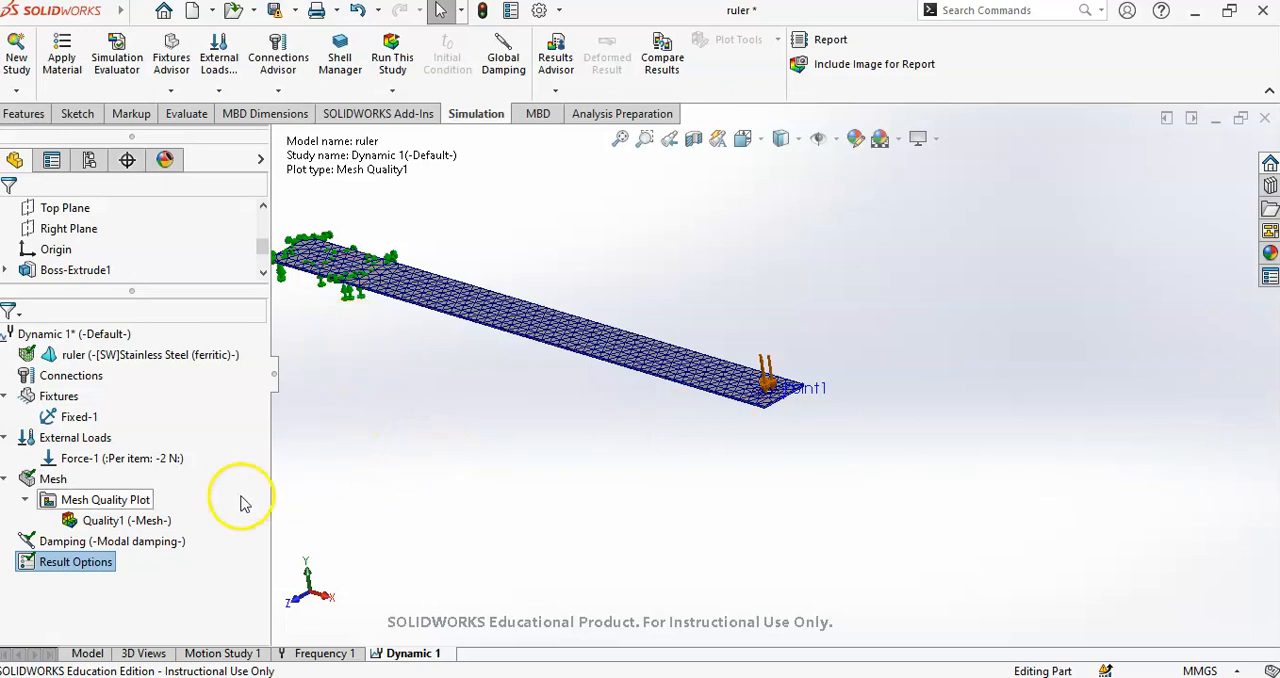
- Run the Dynamic 1 study, keeping the solver status window clear of the model
click(389, 57)
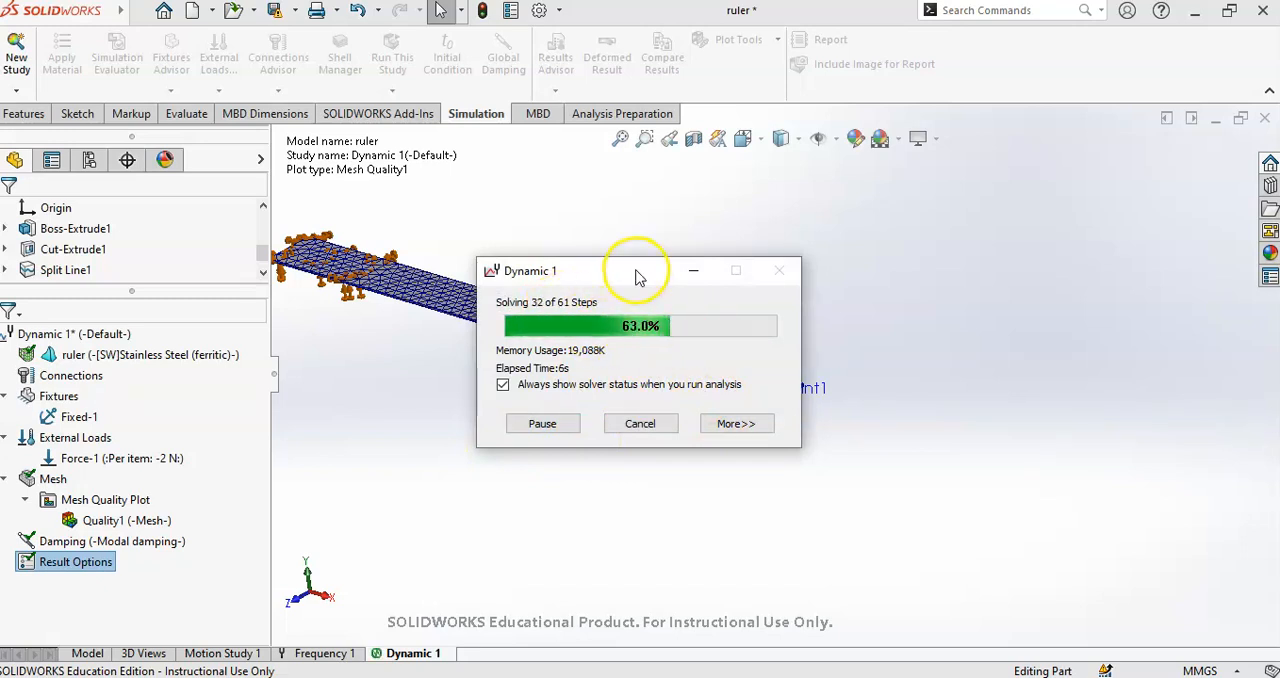
drag(634, 277, 980, 194)
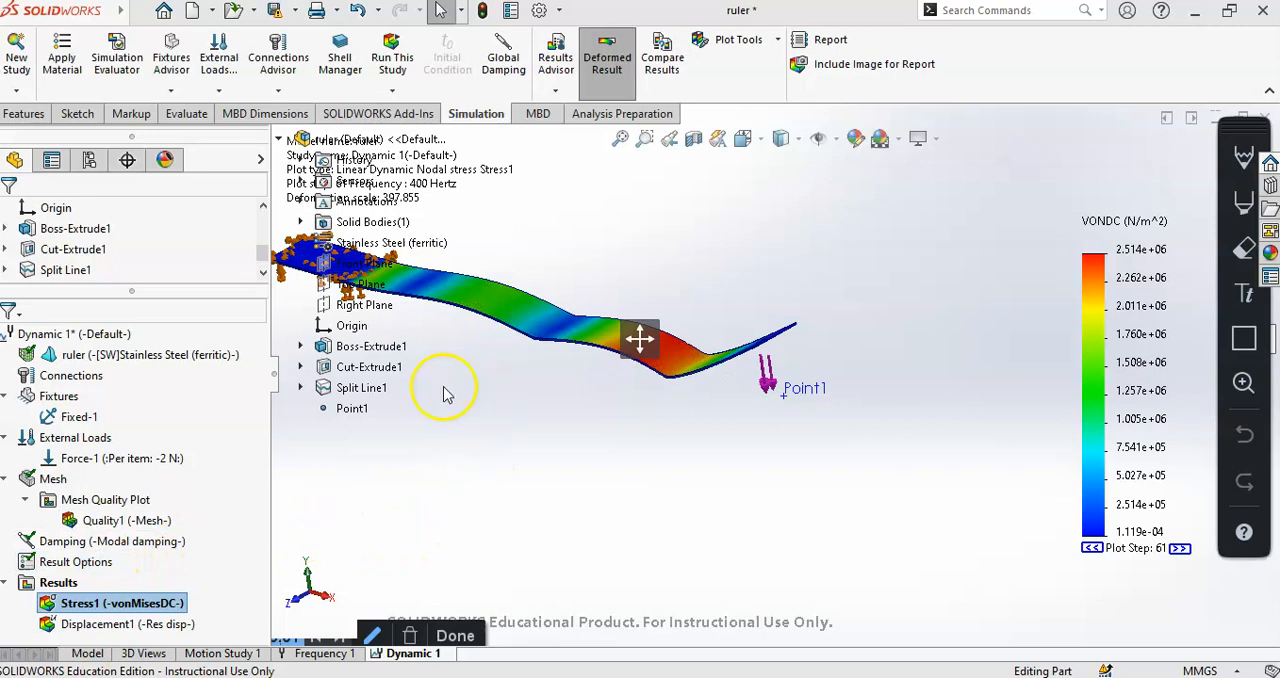
scroll(566, 427, up, 1)
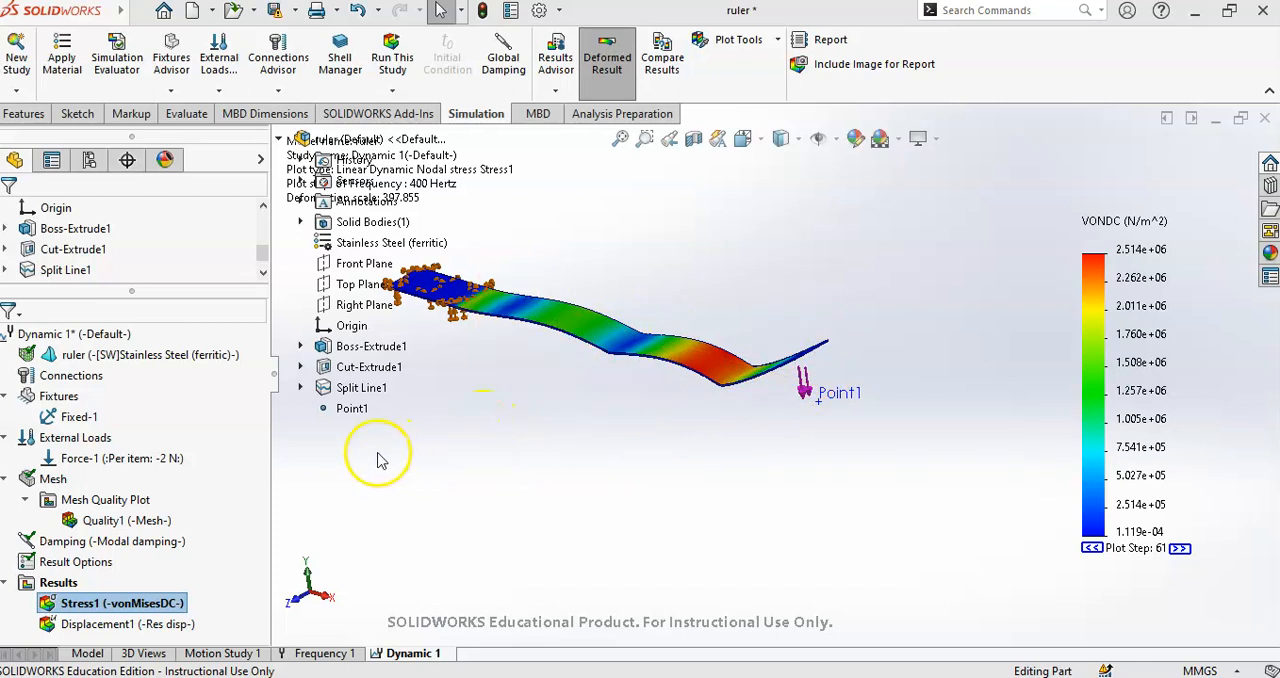
- Switch between the stress and displacement plots, ending on Displacement1, and inspect the ruler's deformed shape
double_click(160, 623)
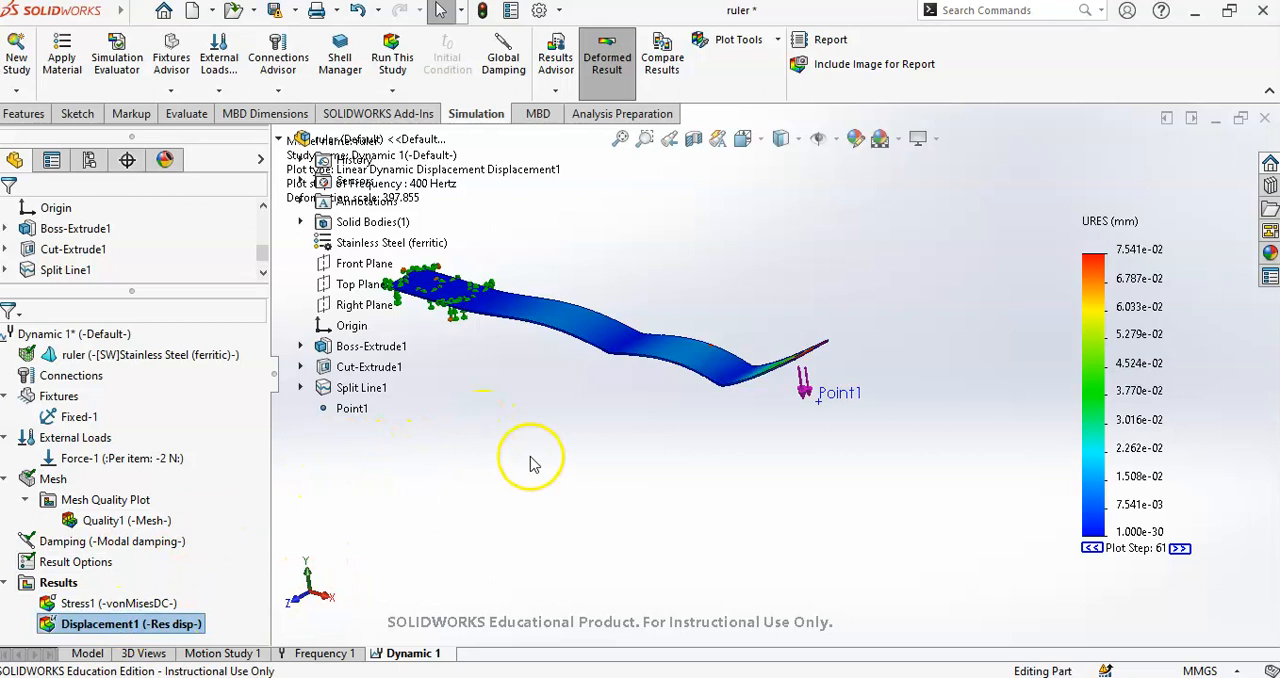
double_click(150, 604)
double_click(158, 622)
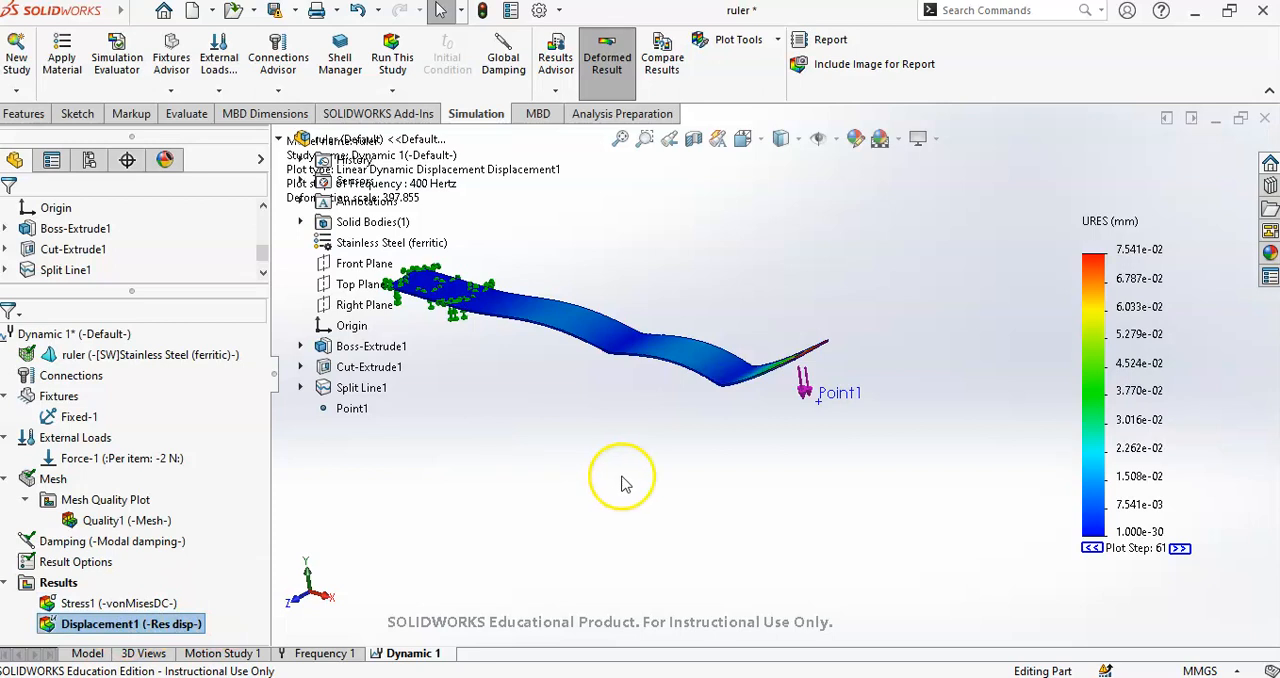
middle_drag(737, 362, 788, 318)
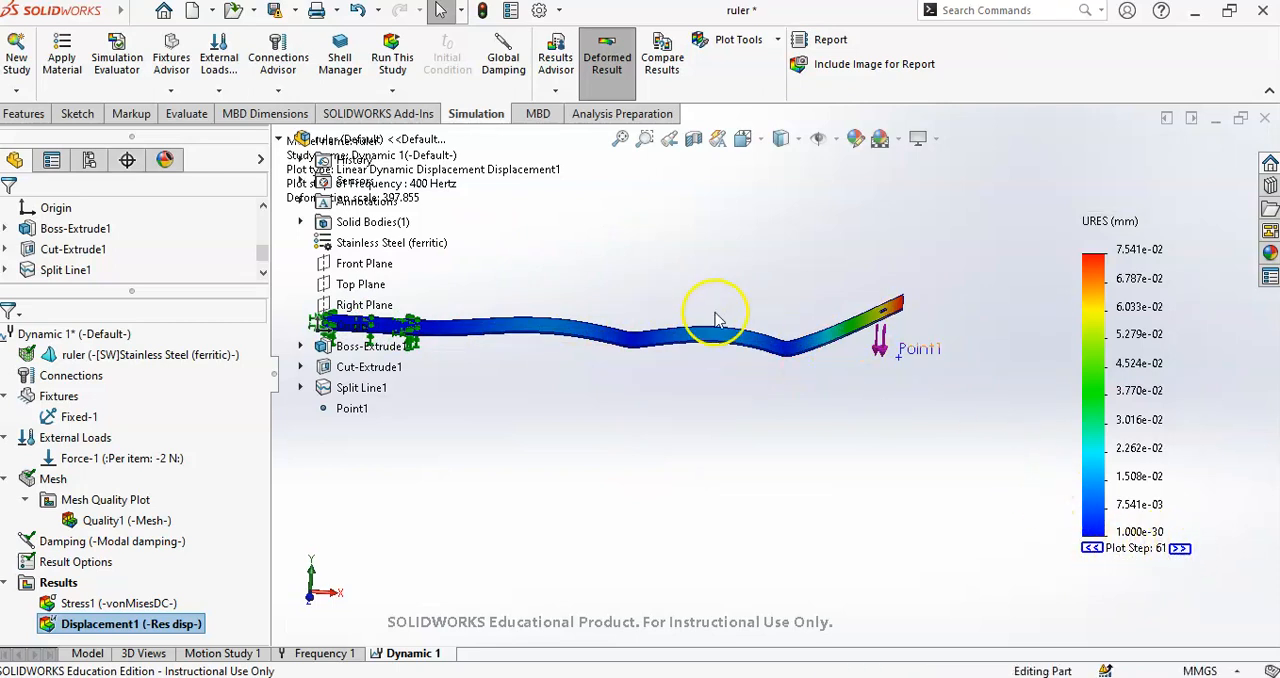
middle_drag(605, 255, 790, 370)
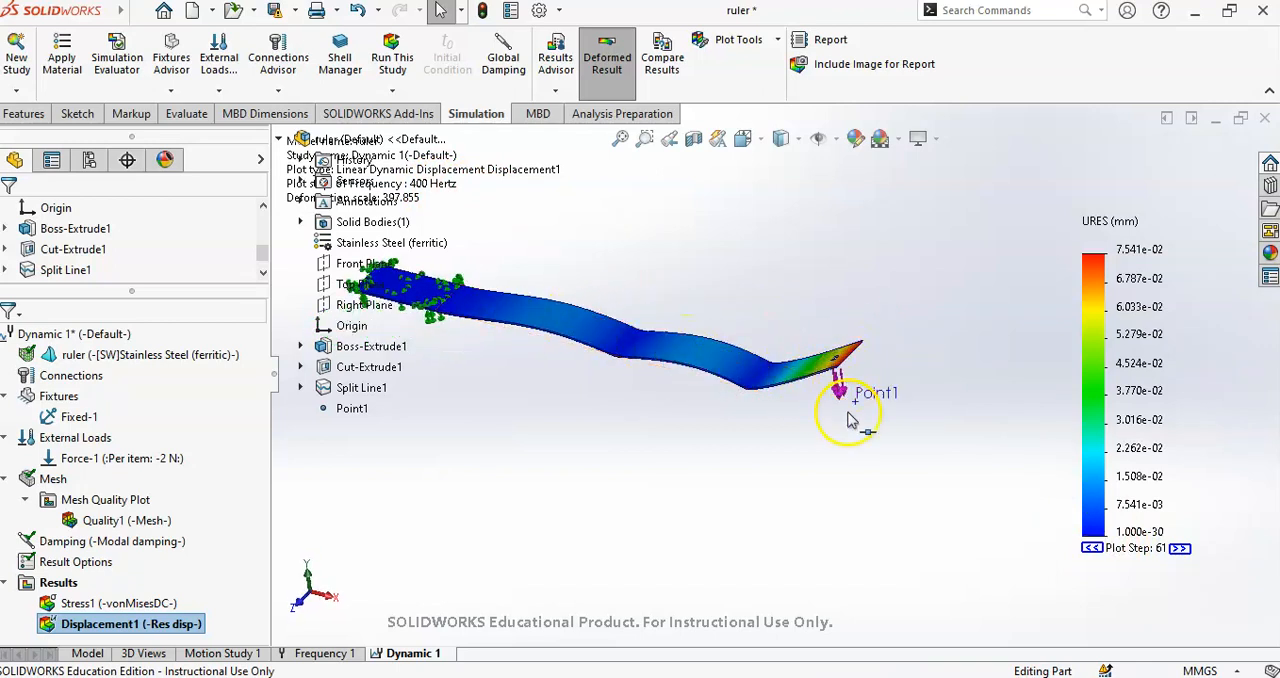
- Step the displacement plot back to plot step 57 and check the frequency shown for it
click(1092, 548)
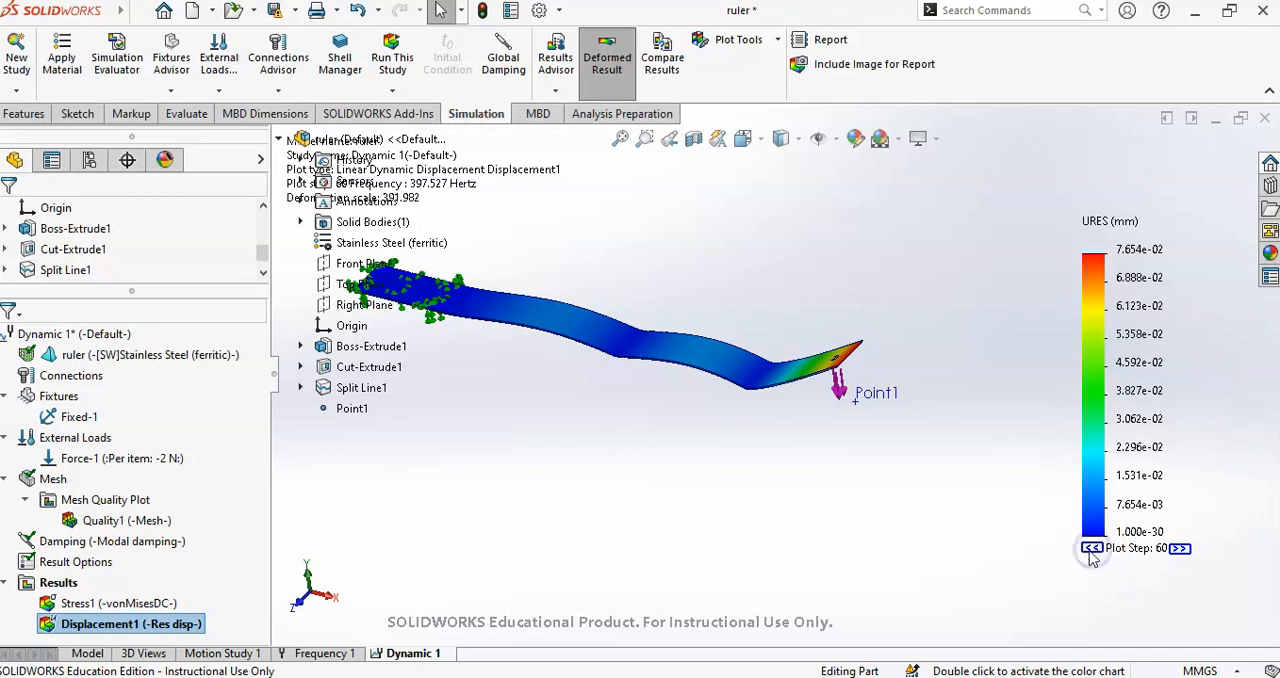
click(1092, 548)
click(1092, 548)
click(1092, 548)
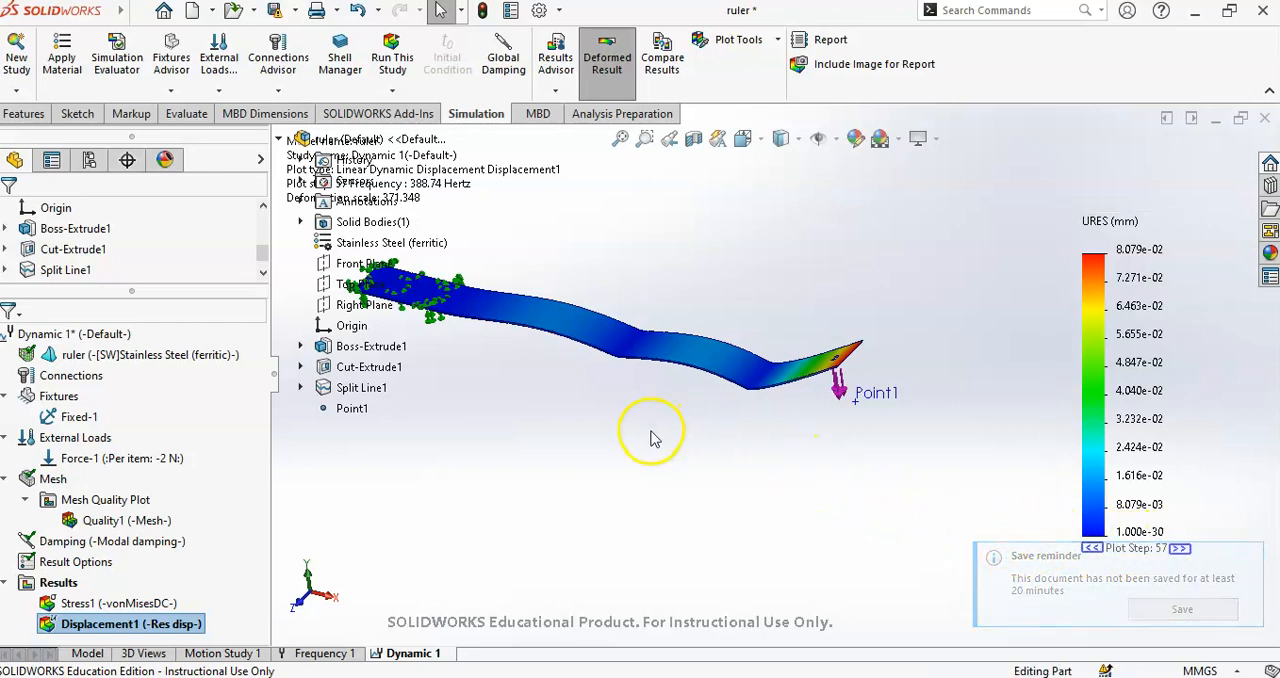
scroll(685, 408, up, 1)
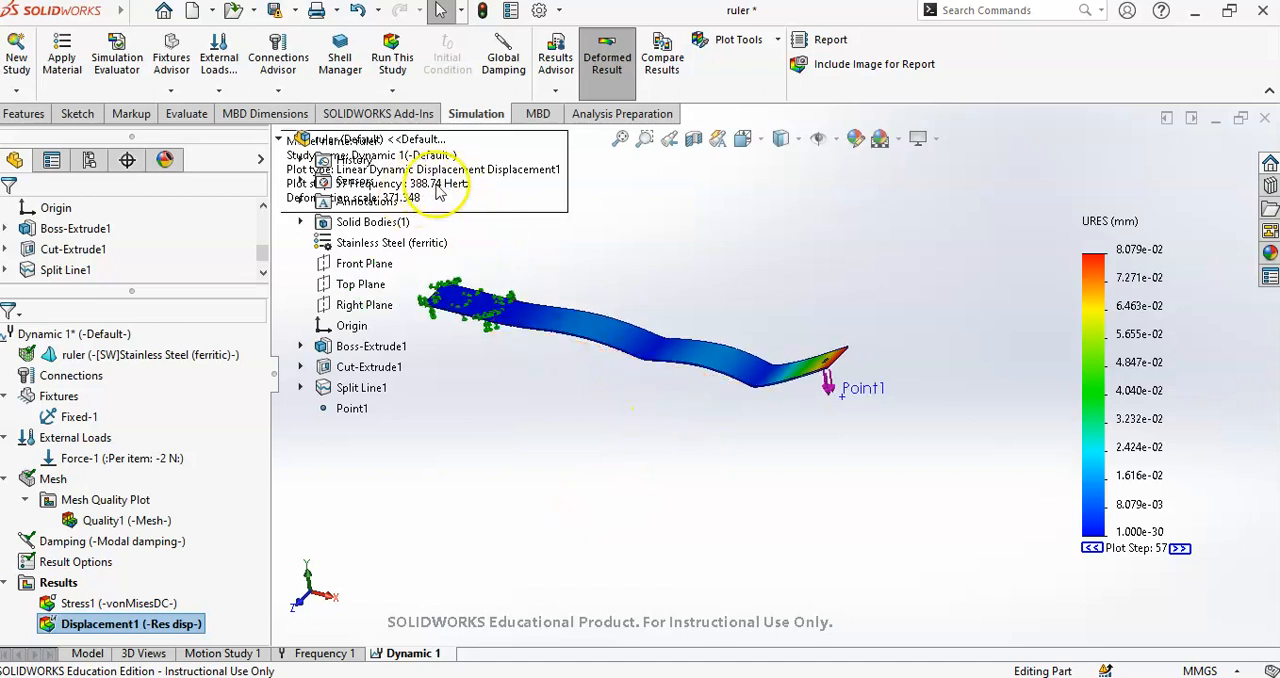
scroll(535, 431, up, 1)
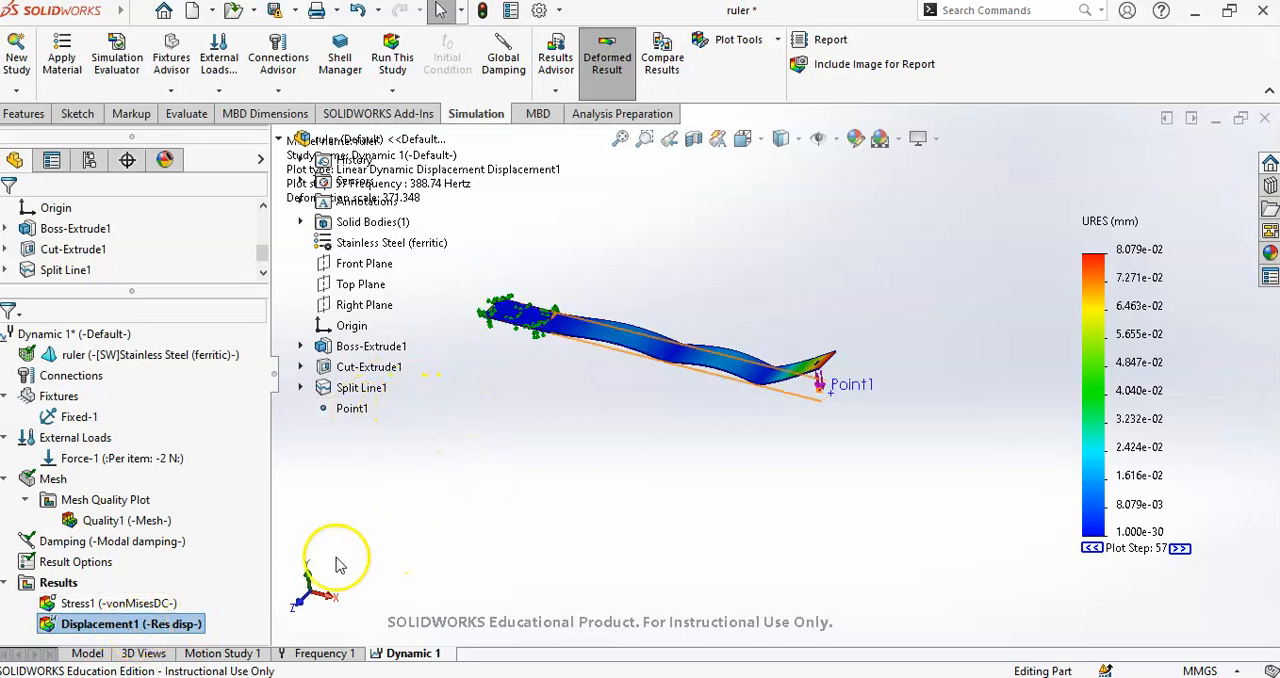
- Start a response graph at the predefined location Point1 and move its node callout below the ruler's free end
right_click(62, 586)
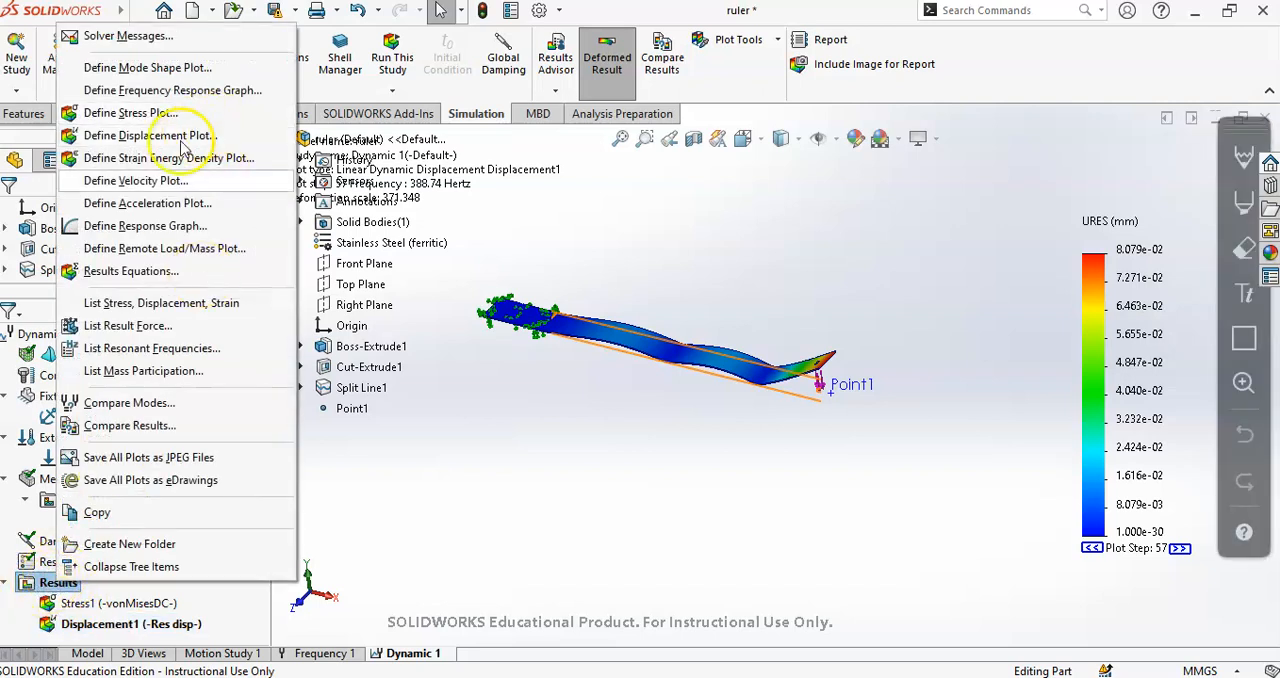
click(170, 226)
click(355, 408)
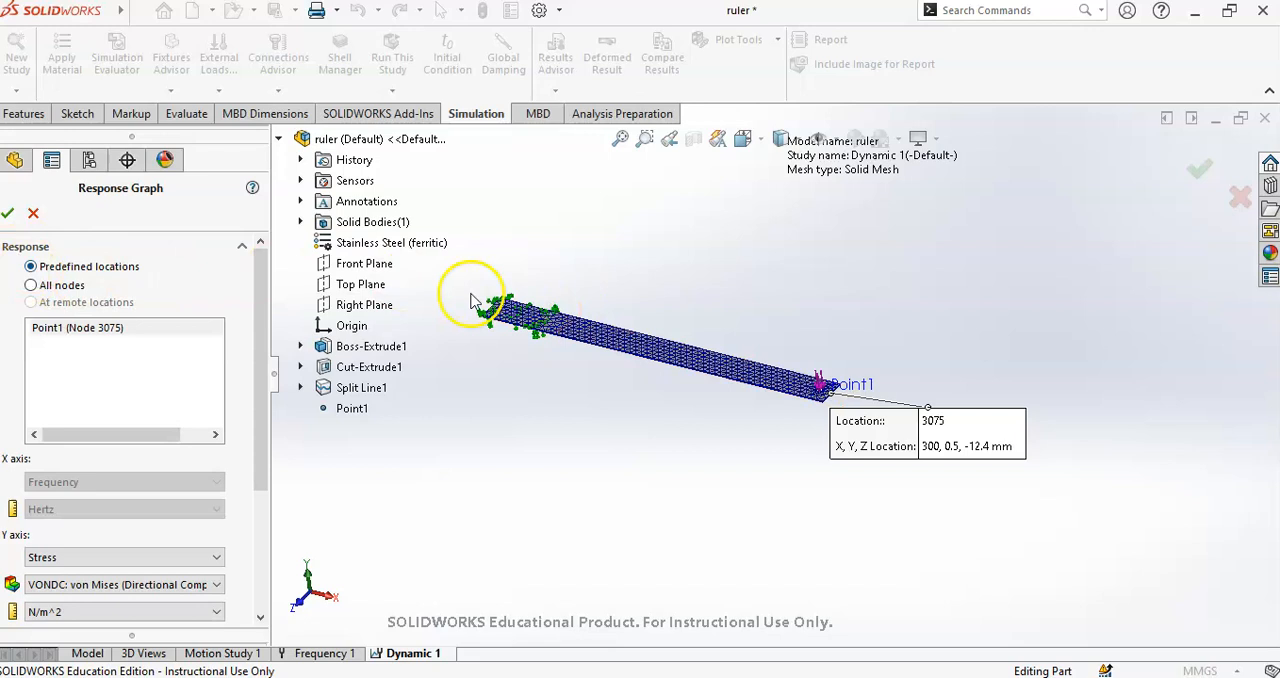
scroll(533, 314, down, 1)
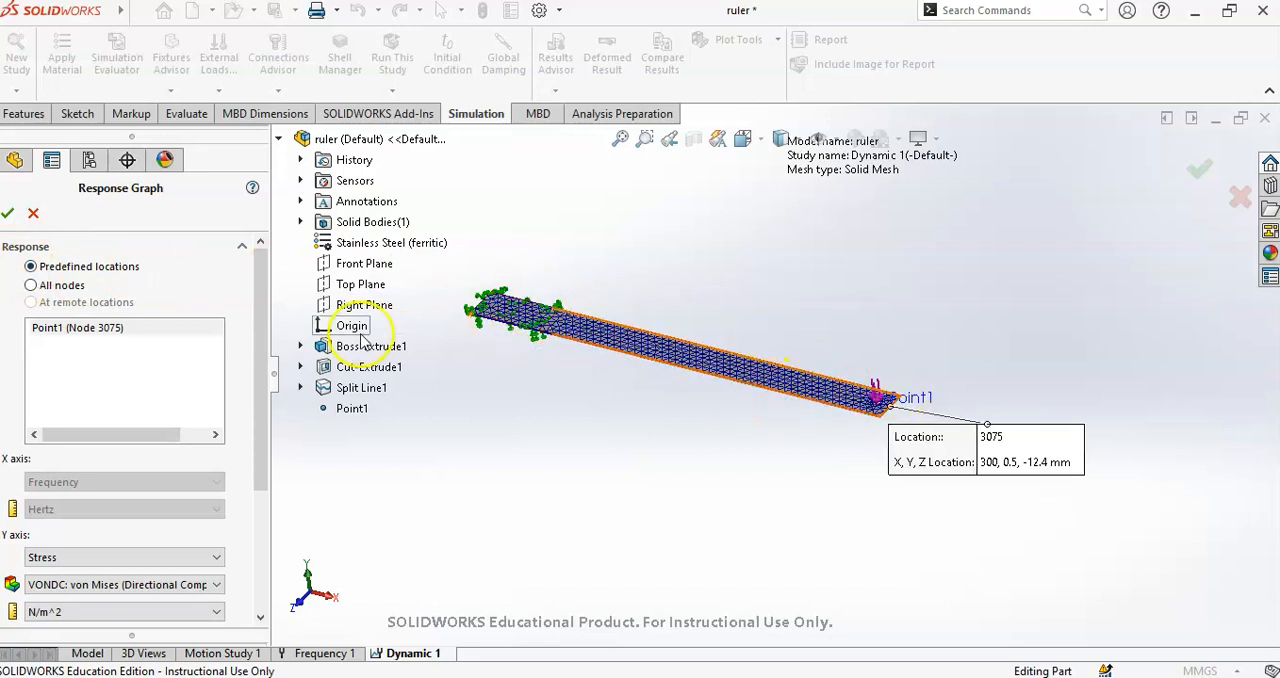
click(88, 328)
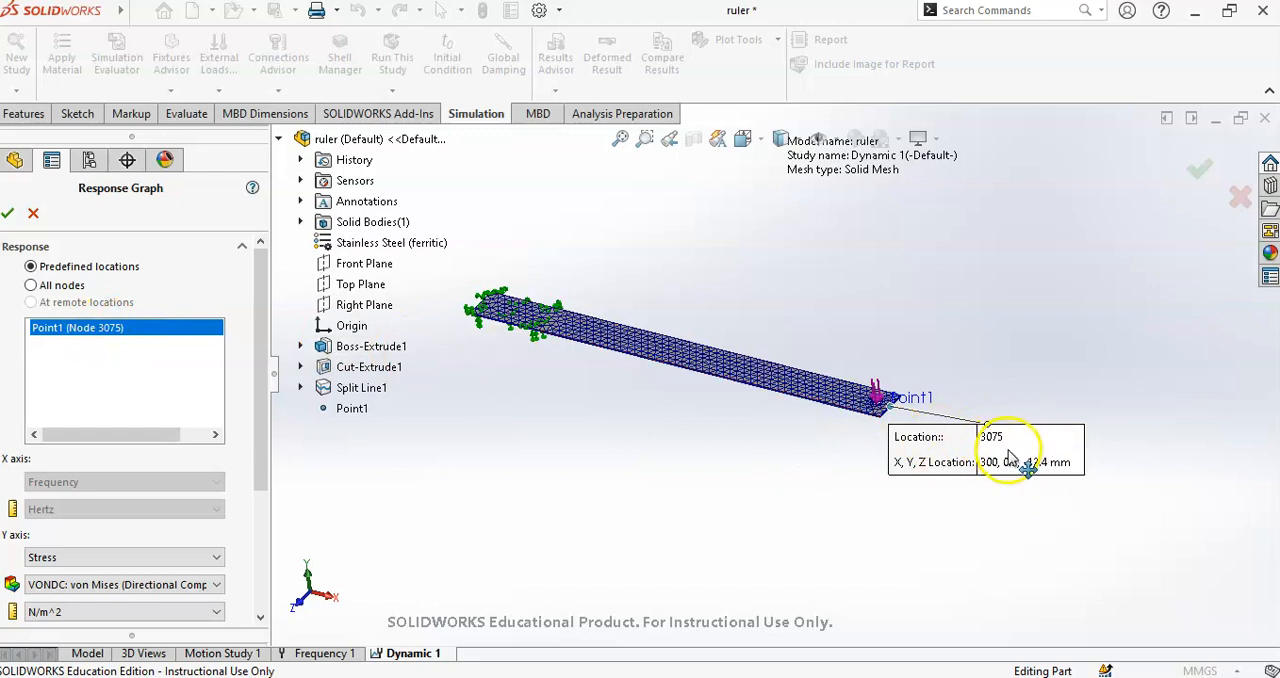
drag(1004, 455, 958, 507)
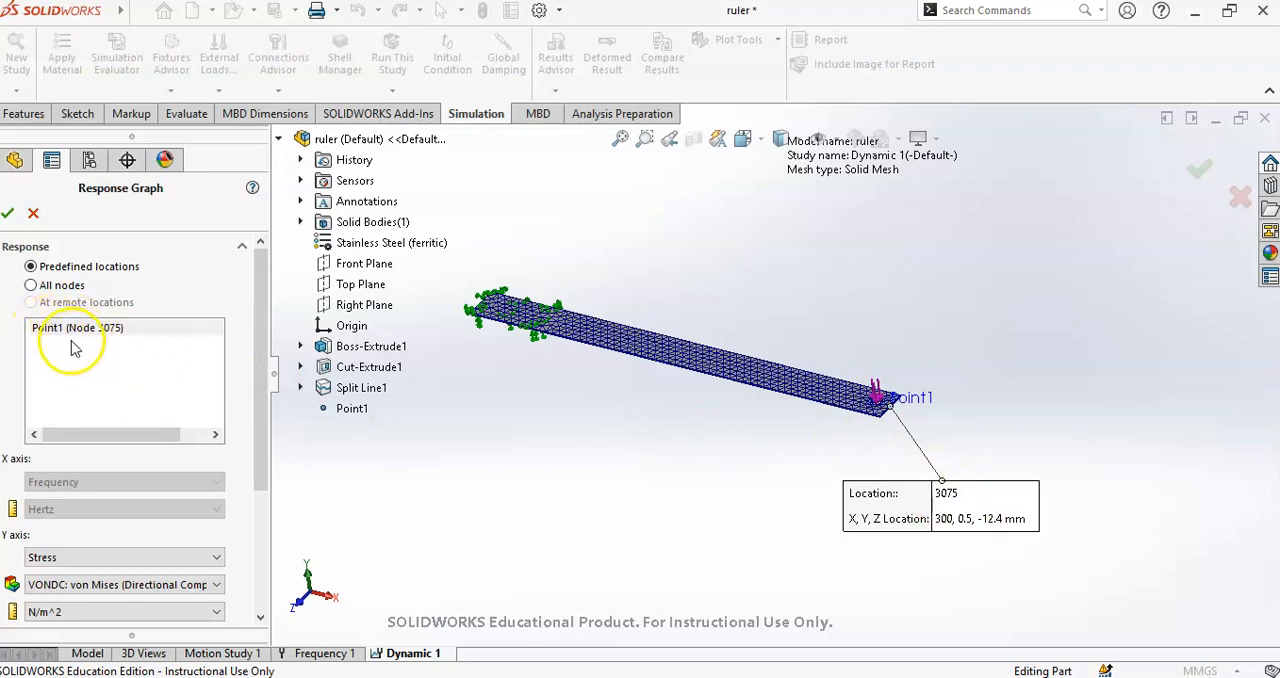
- Plot the resultant displacement in mm over the full frequency range and enlarge the response graph window
drag(272, 366, 270, 490)
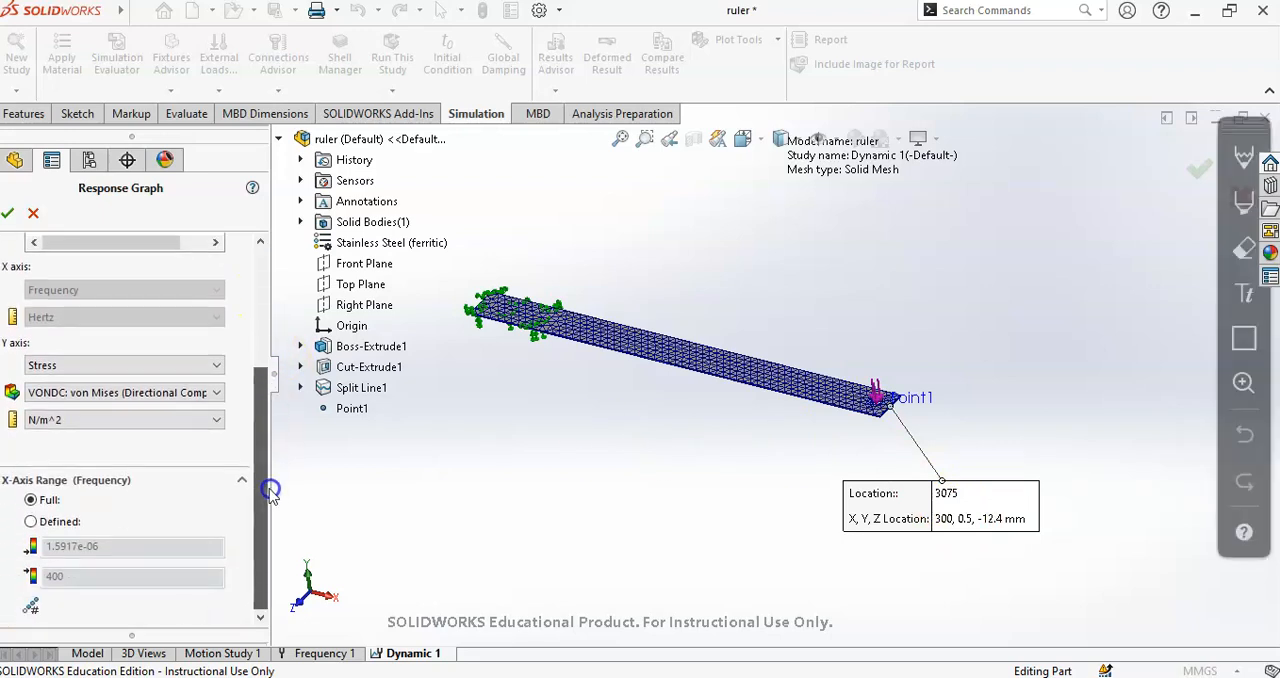
click(57, 366)
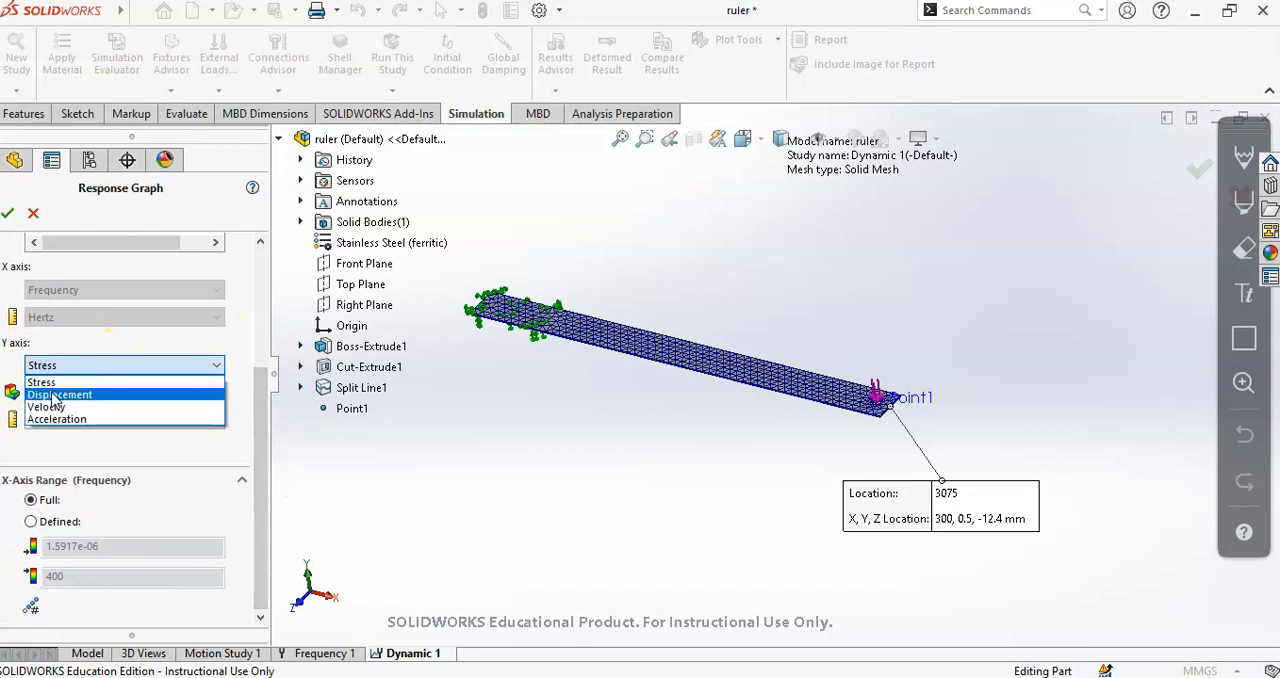
click(60, 394)
middle_drag(857, 417, 905, 410)
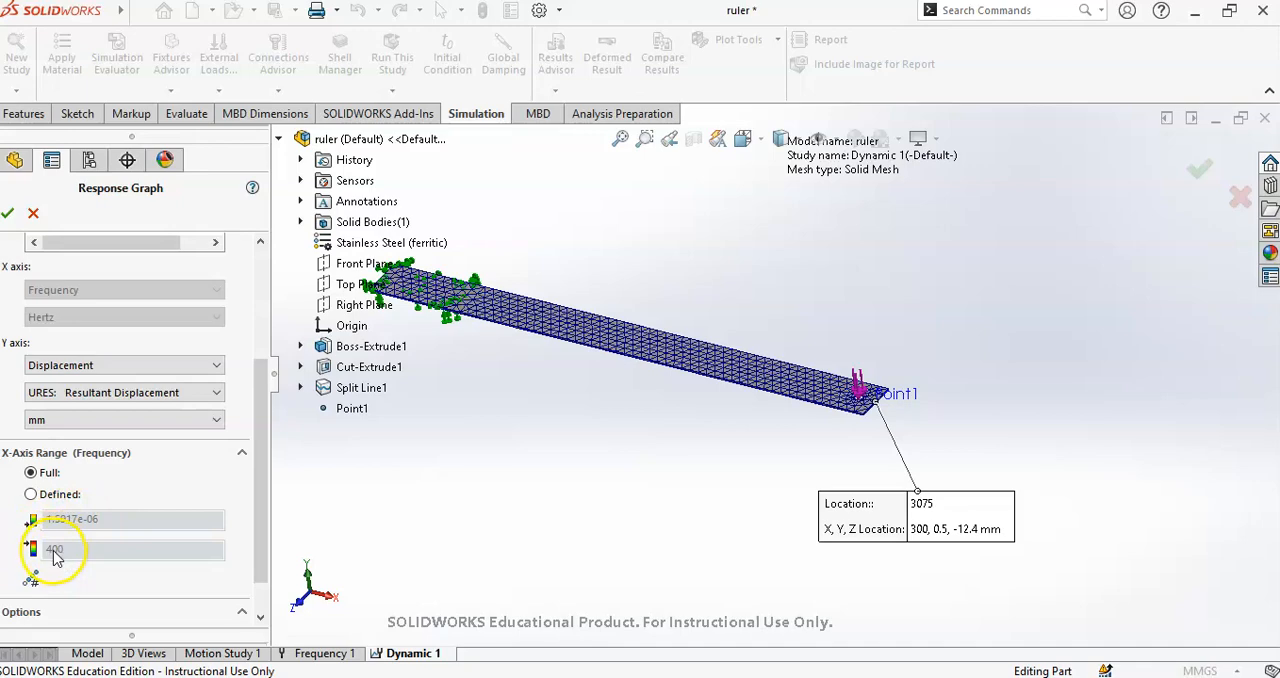
click(9, 214)
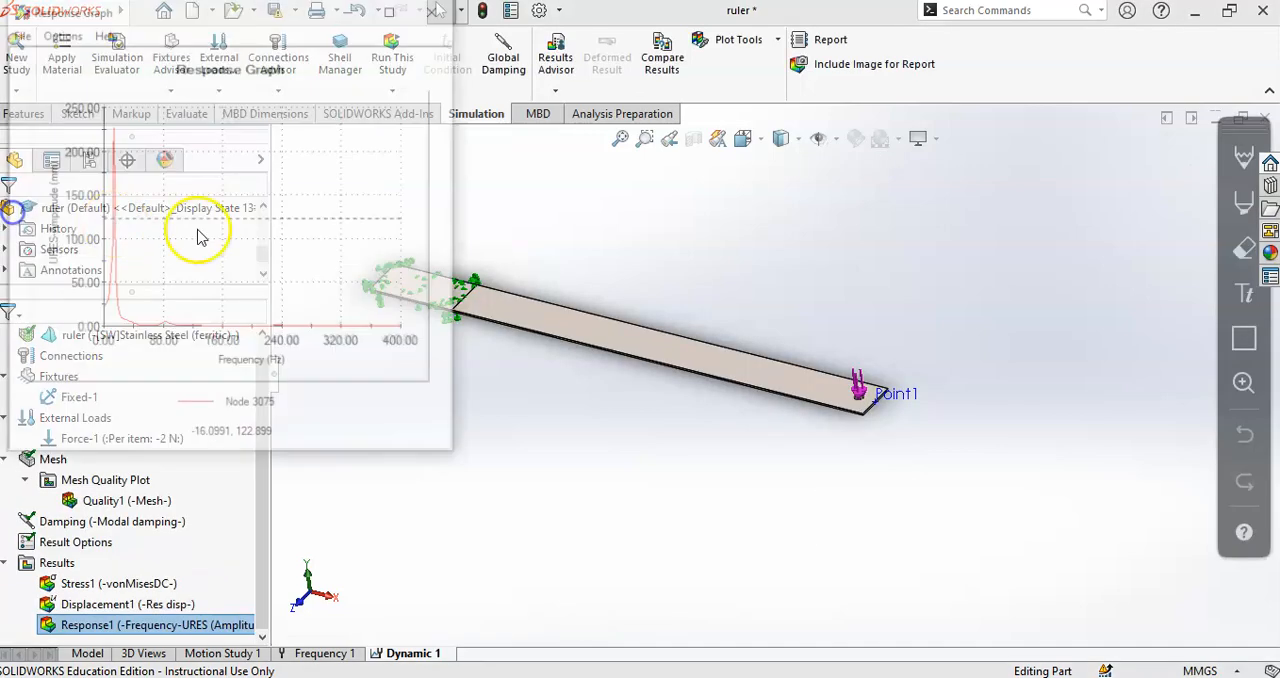
drag(460, 457, 1210, 656)
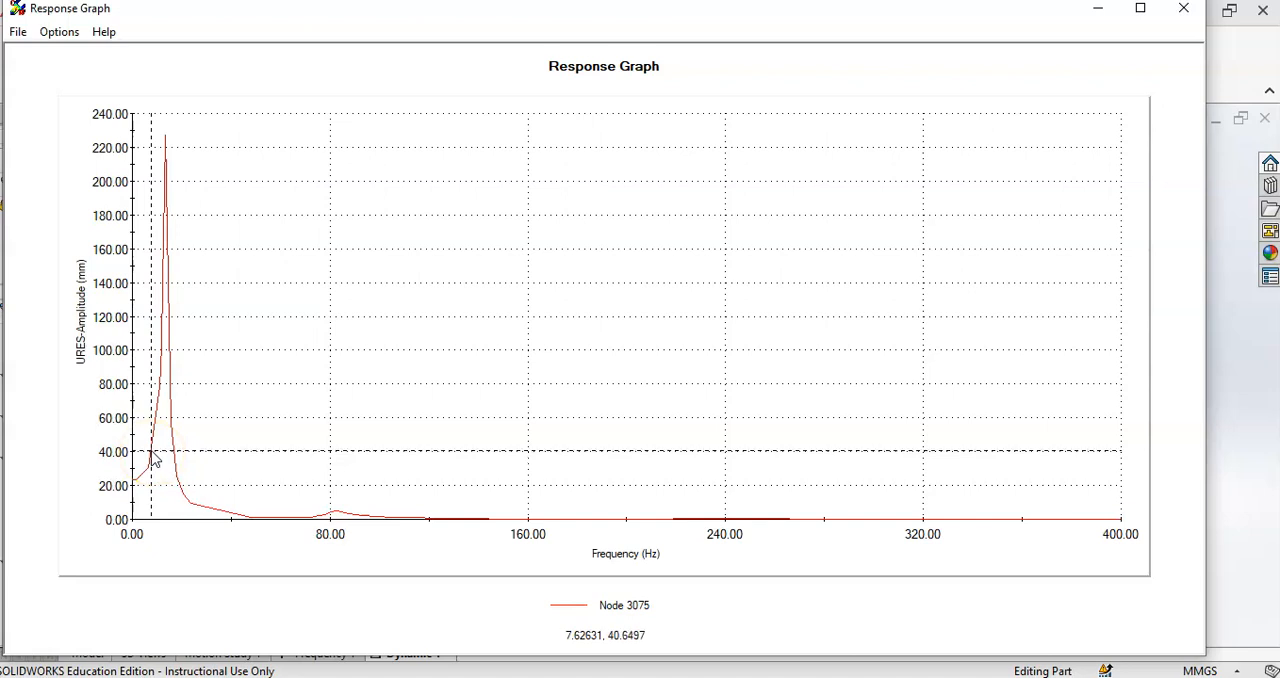
- Trace the displacement curve with the crosshair up to its highest peak and read the frequency and amplitude there
drag(150, 450, 157, 386)
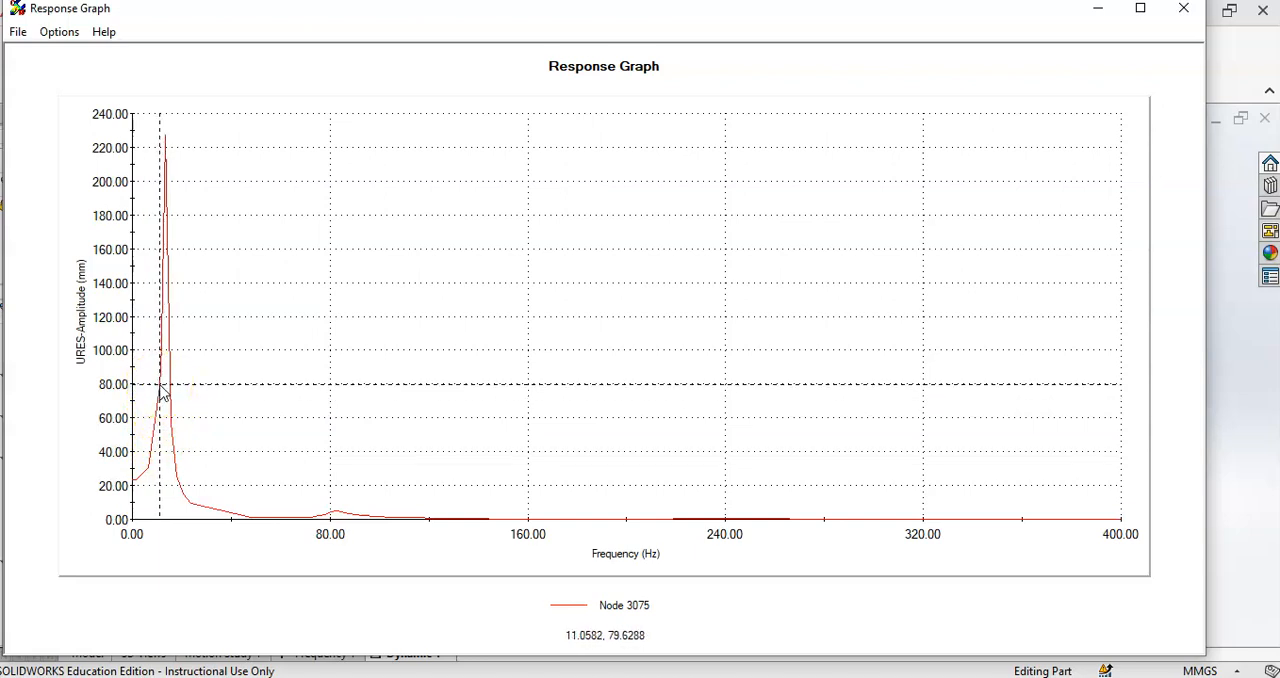
drag(162, 392, 170, 143)
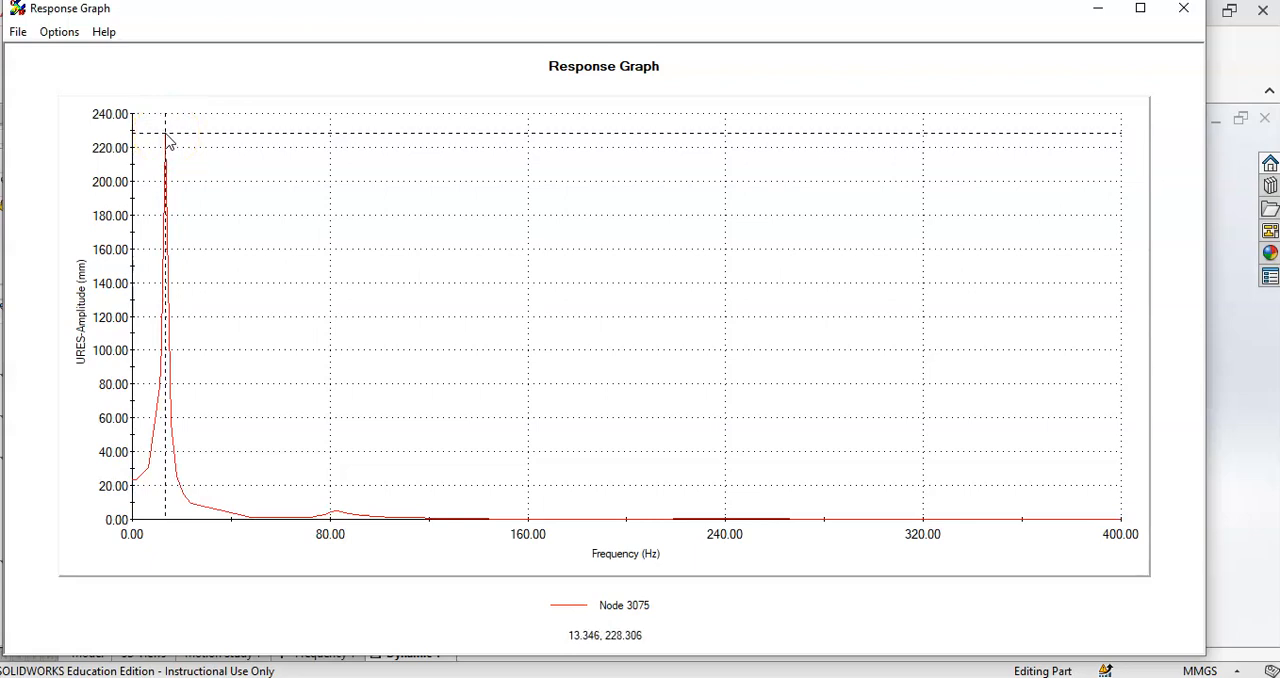
drag(168, 140, 170, 145)
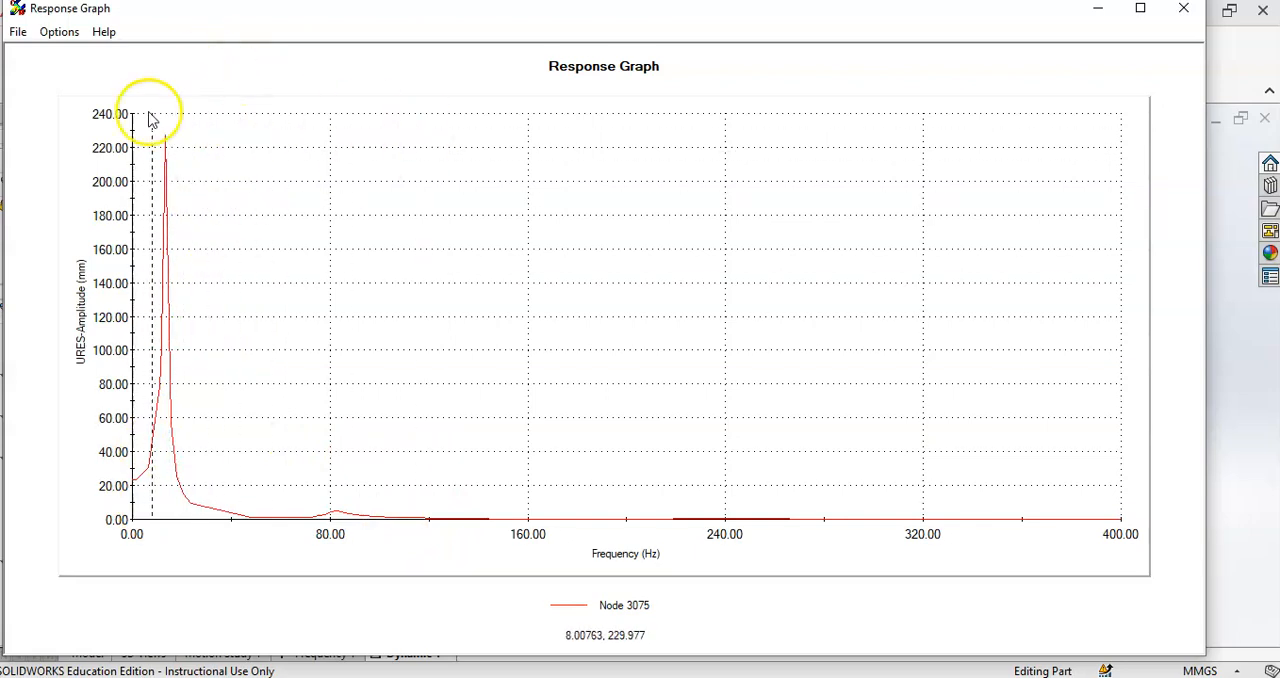
- Export the response graph data to Excel as Response Graph-1 and dismiss the recovered documents list
click(18, 32)
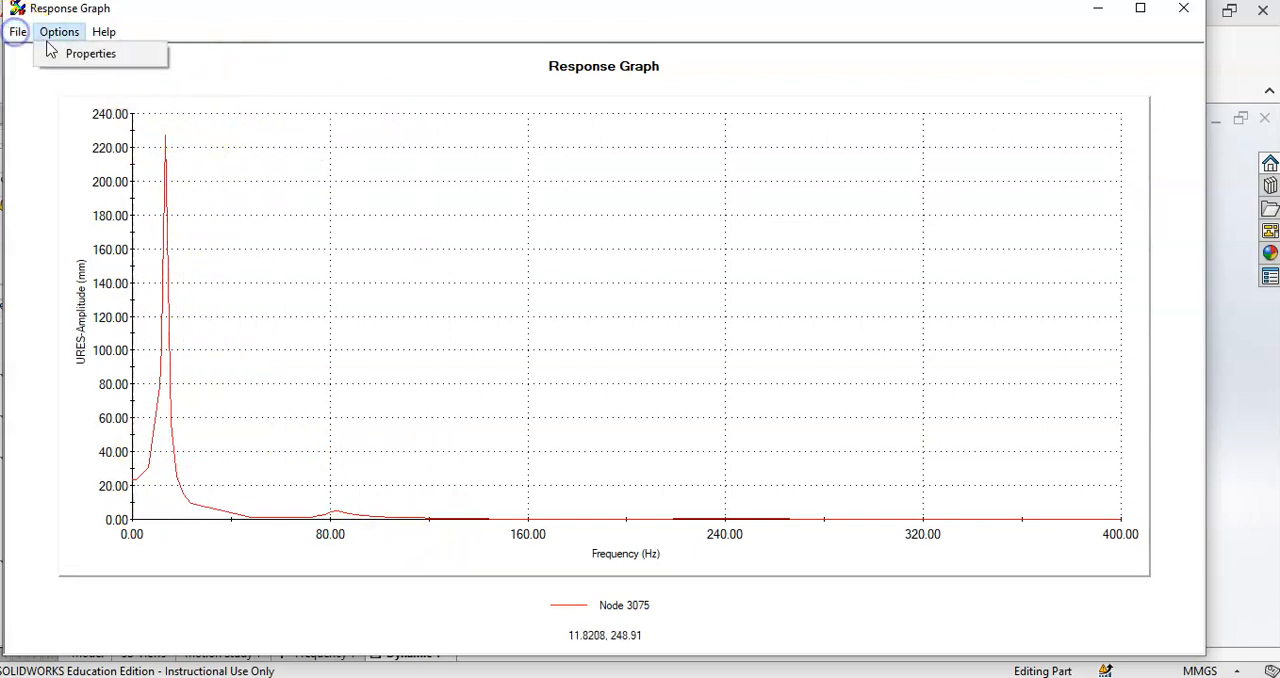
click(30, 53)
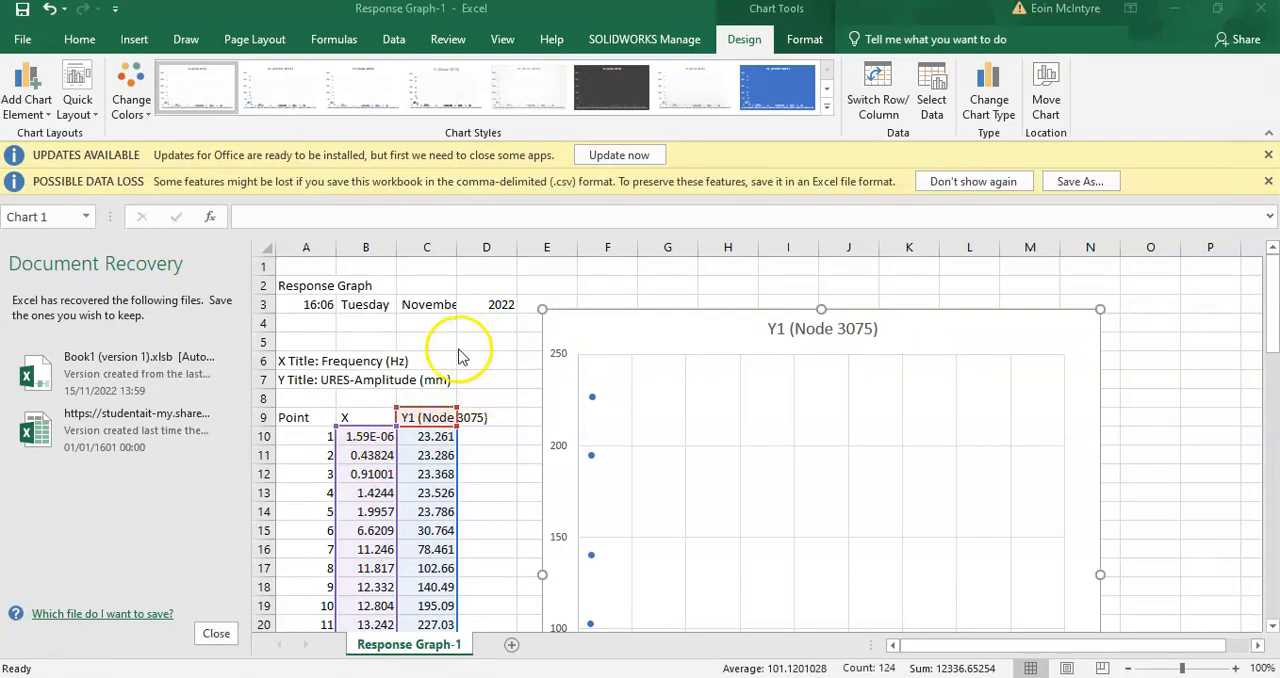
click(223, 633)
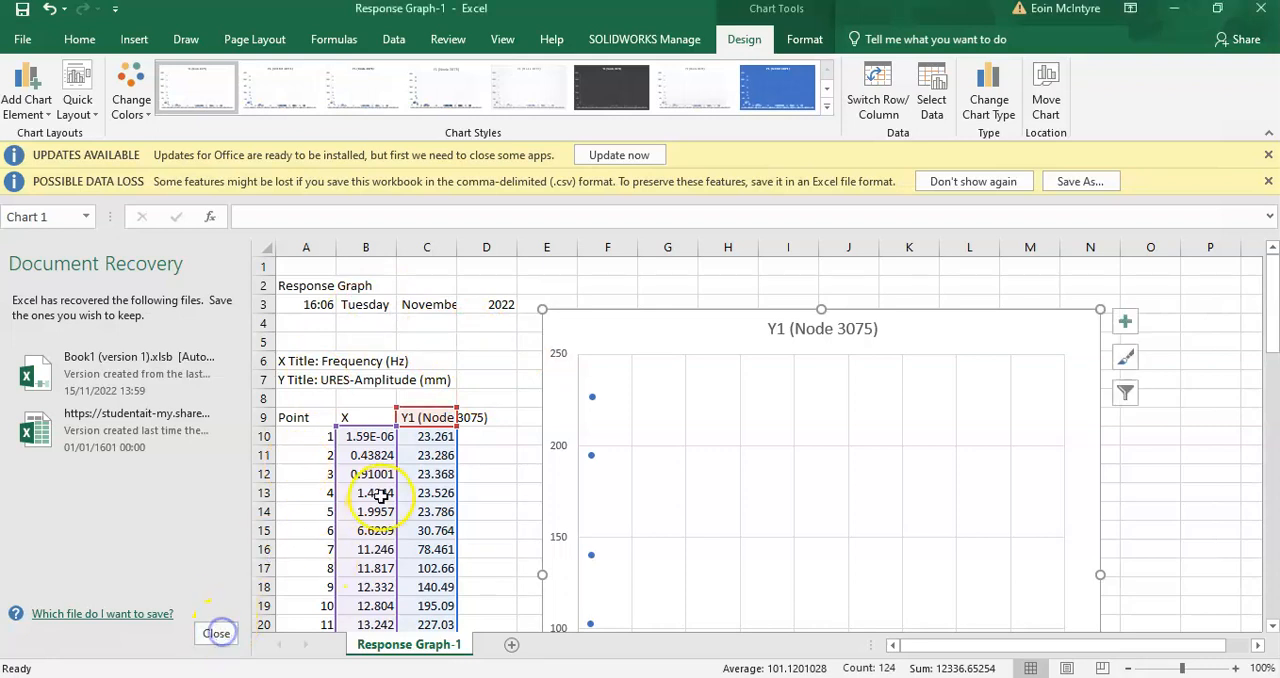
click(398, 239)
click(470, 287)
- Inspect the exported frequency column X and the amplitude column Y1 by highlighting their first few values
scroll(377, 337, down, 2)
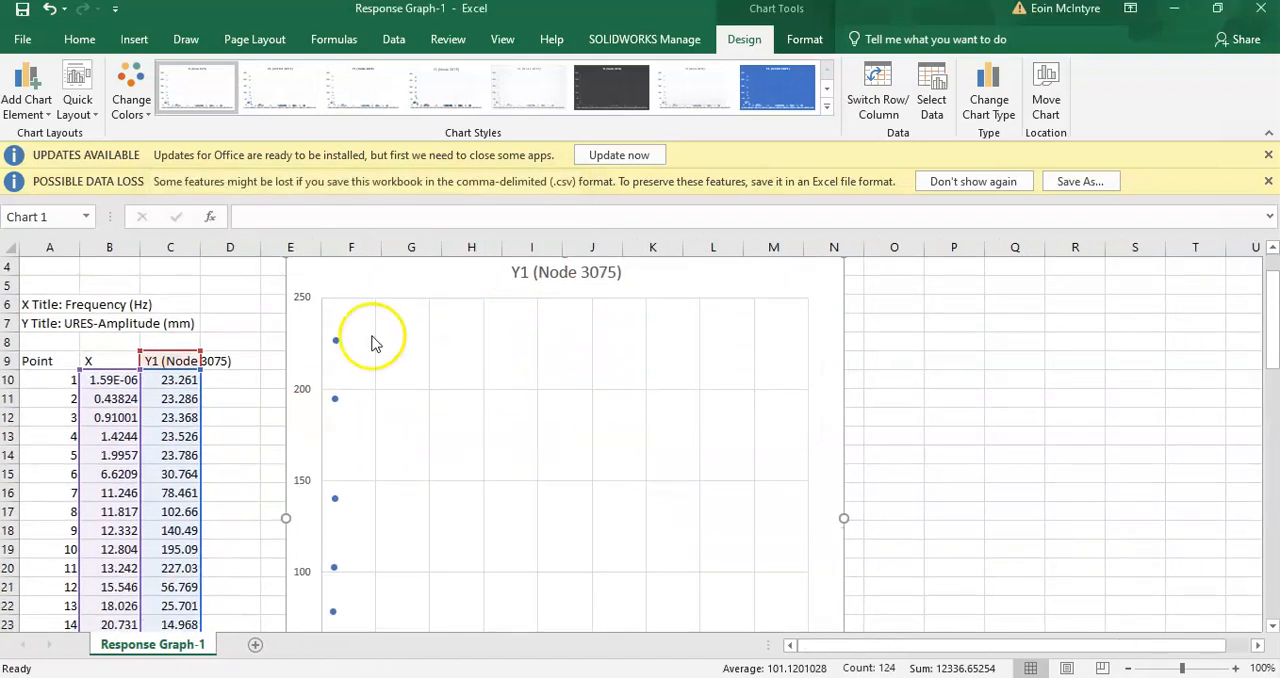
scroll(105, 358, up, 1)
drag(105, 358, 110, 436)
drag(109, 360, 112, 450)
drag(165, 360, 167, 437)
scroll(315, 405, up, 1)
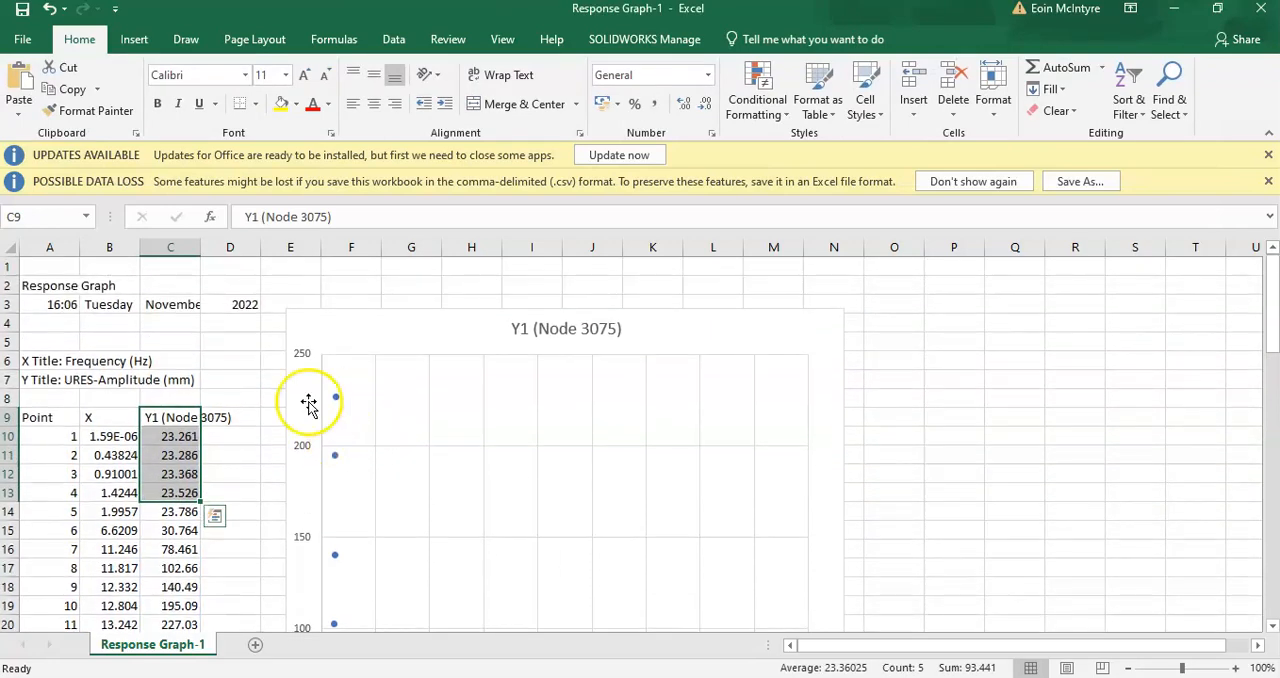
- Examine the scatter chart of amplitude against frequency, from the main peak through the smaller humps to the 400 Hz end
scroll(366, 397, down, 3)
scroll(366, 397, down, 2)
scroll(400, 400, up, 1)
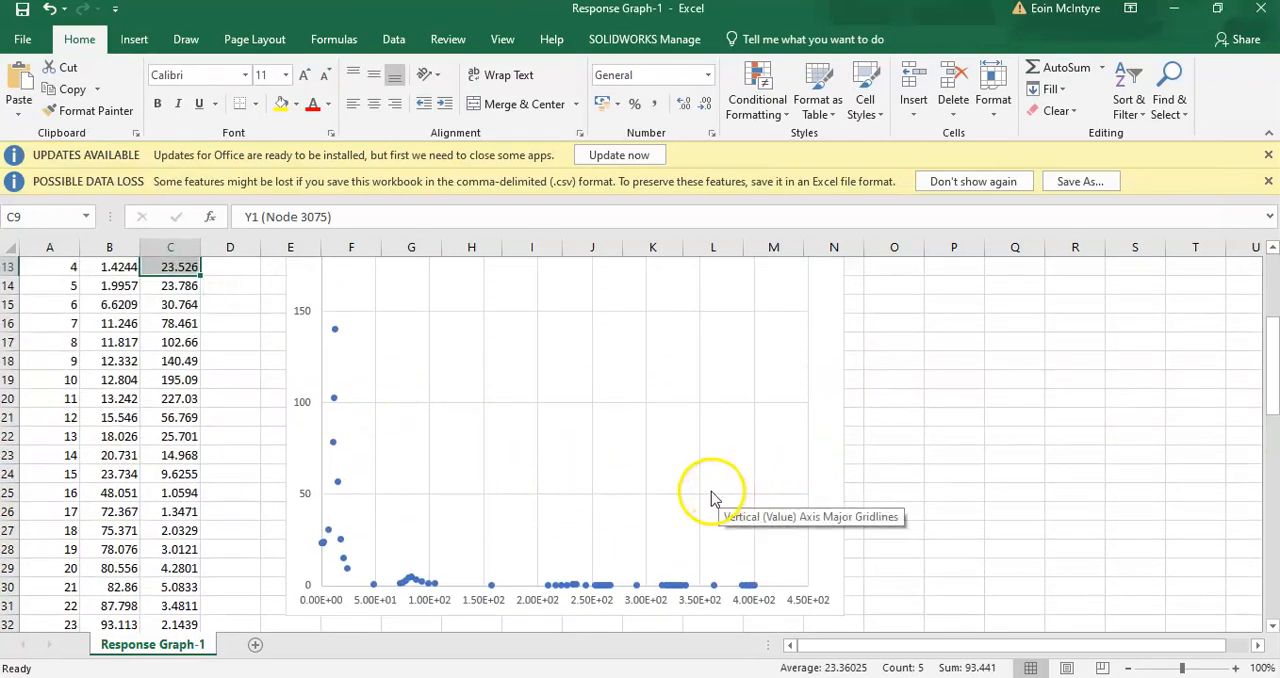
scroll(700, 492, up, 4)
scroll(400, 411, down, 4)
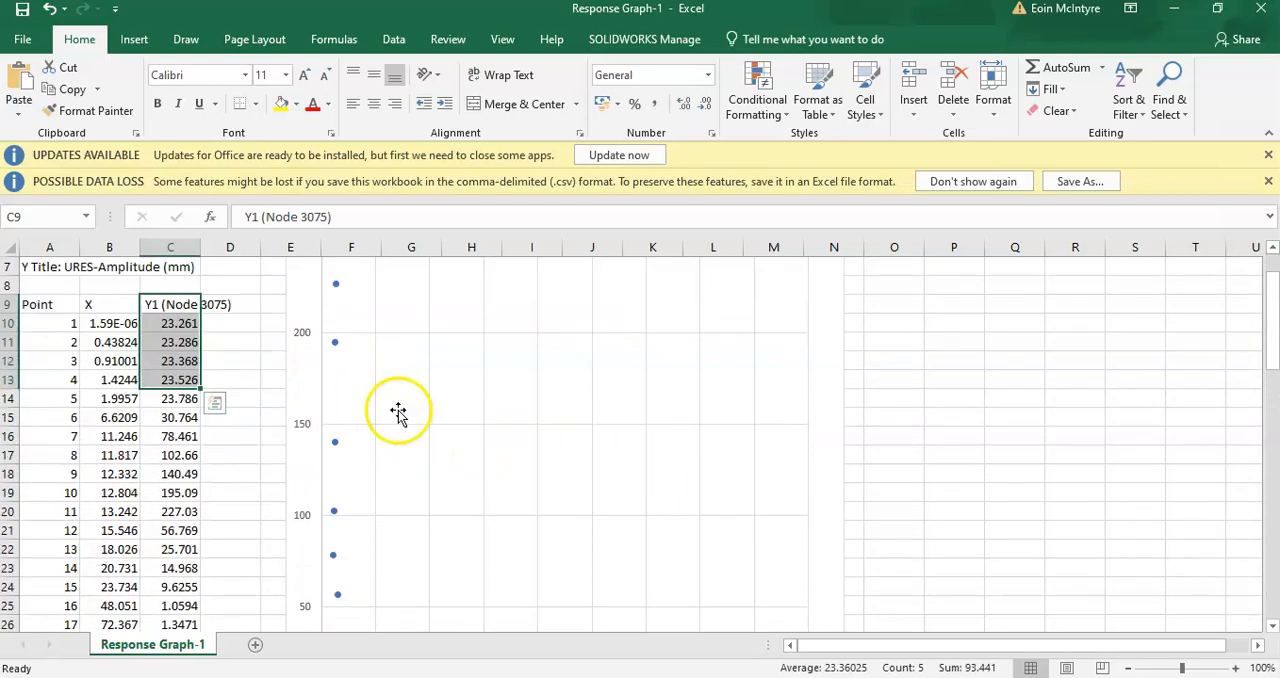
scroll(471, 491, down, 1)
click(503, 471)
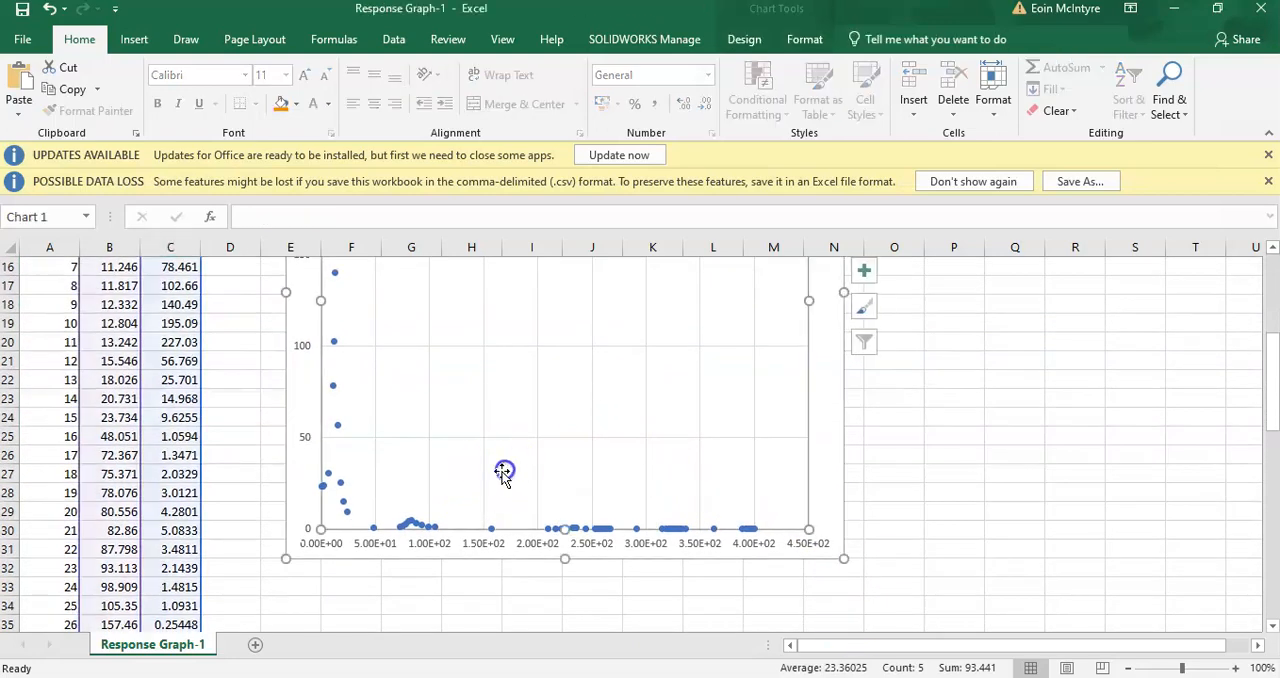
scroll(494, 486, up, 4)
scroll(425, 458, down, 4)
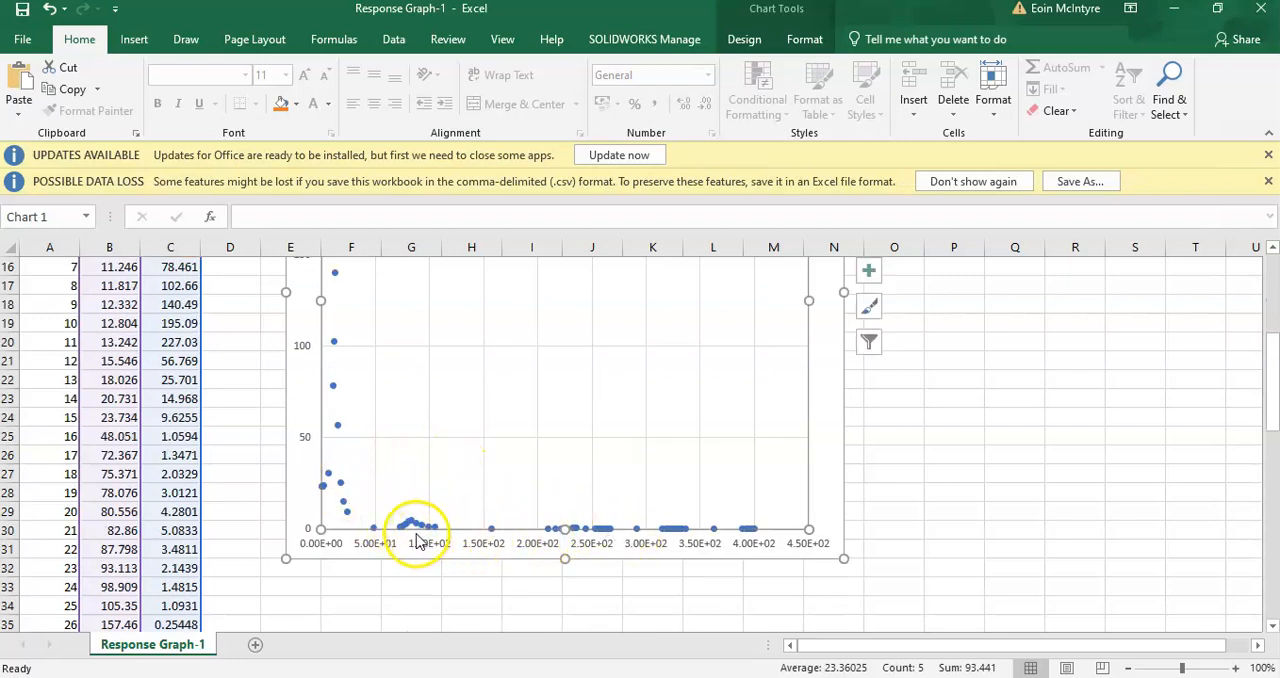
scroll(360, 525, up, 1)
scroll(331, 407, up, 1)
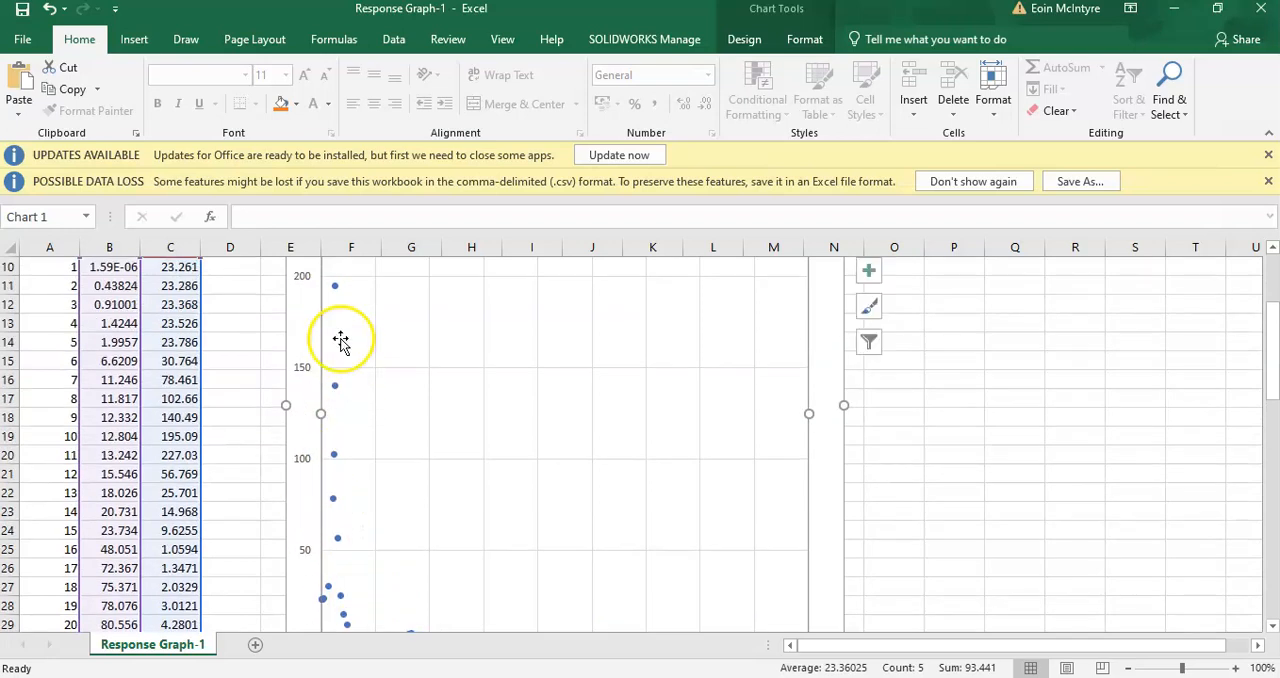
scroll(333, 415, down, 1)
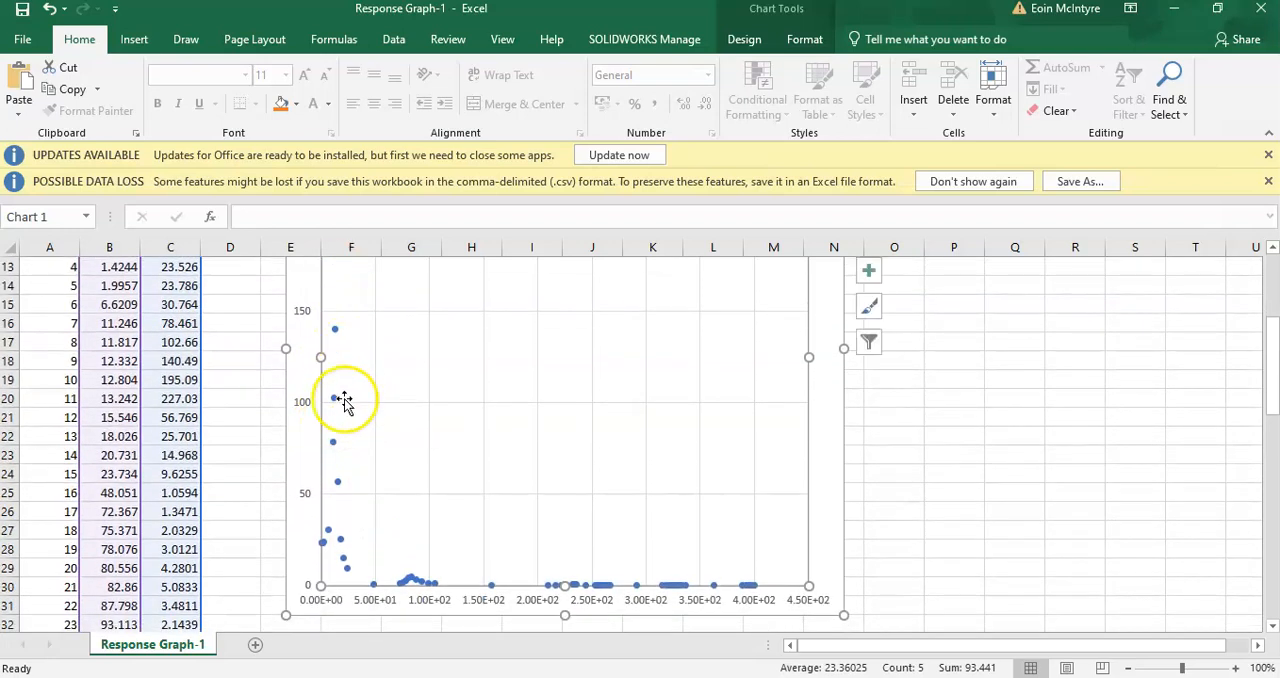
scroll(385, 510, down, 1)
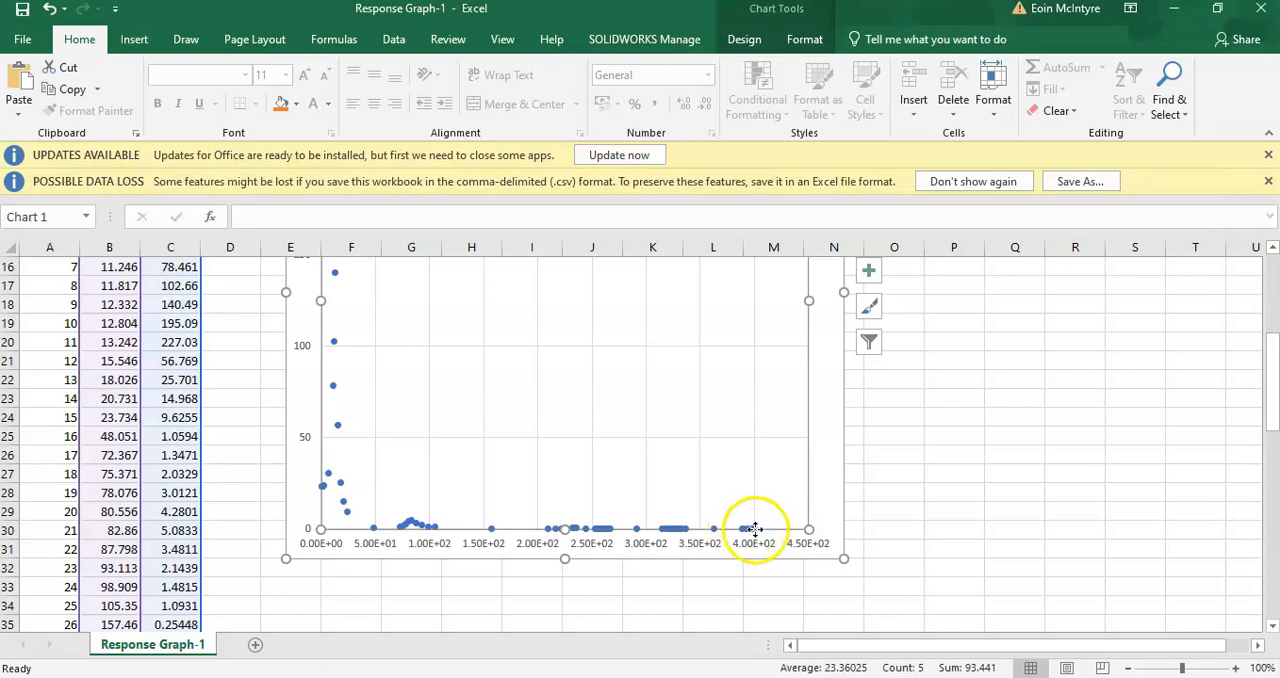
mouse_move(752, 530)
scroll(755, 535, up, 1)
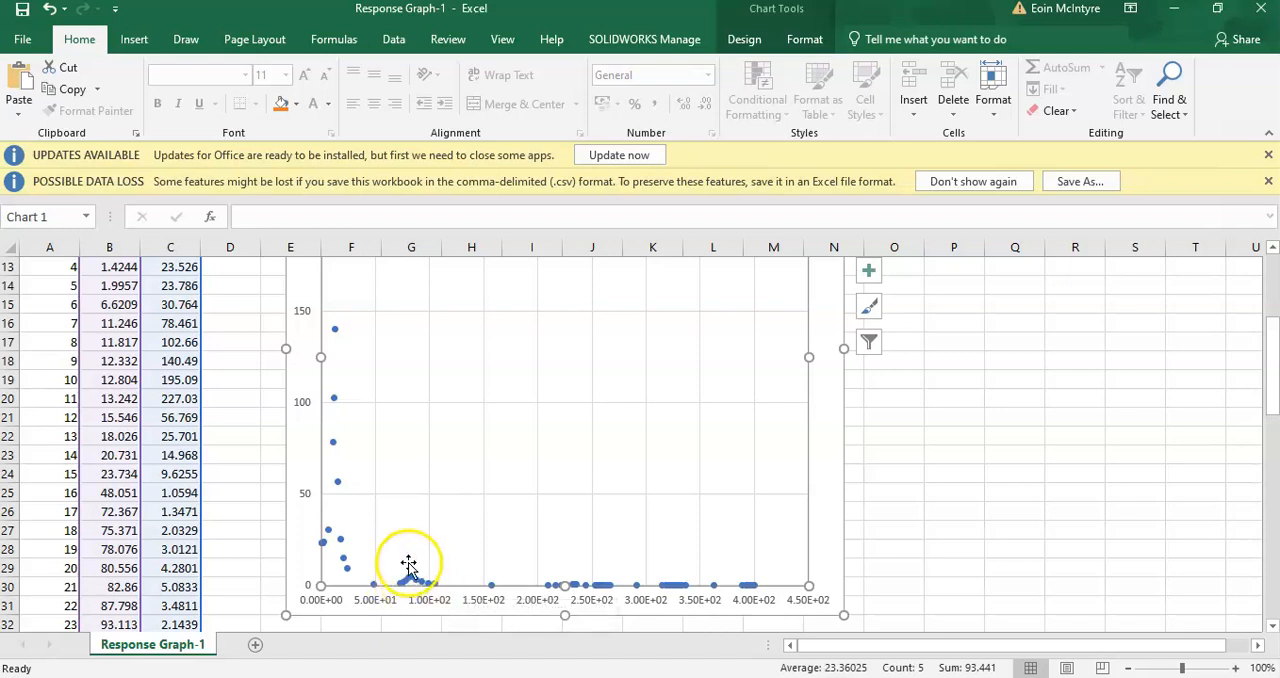
mouse_move(418, 586)
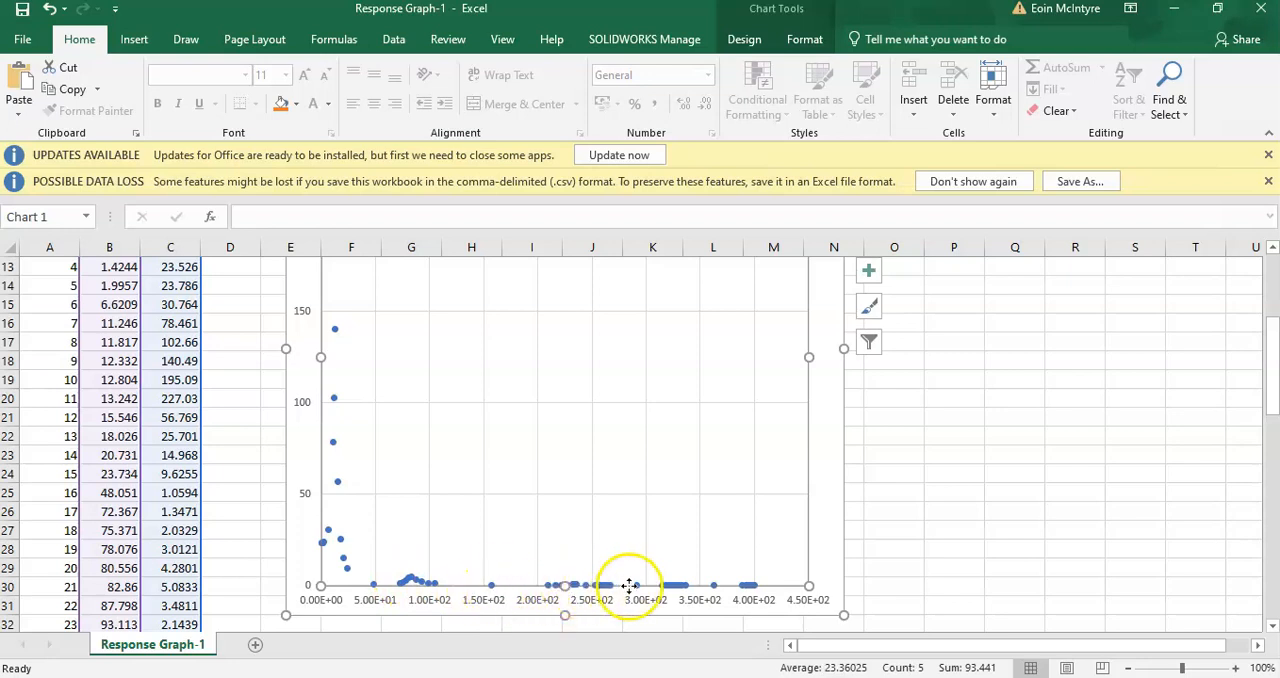
scroll(606, 586, up, 4)
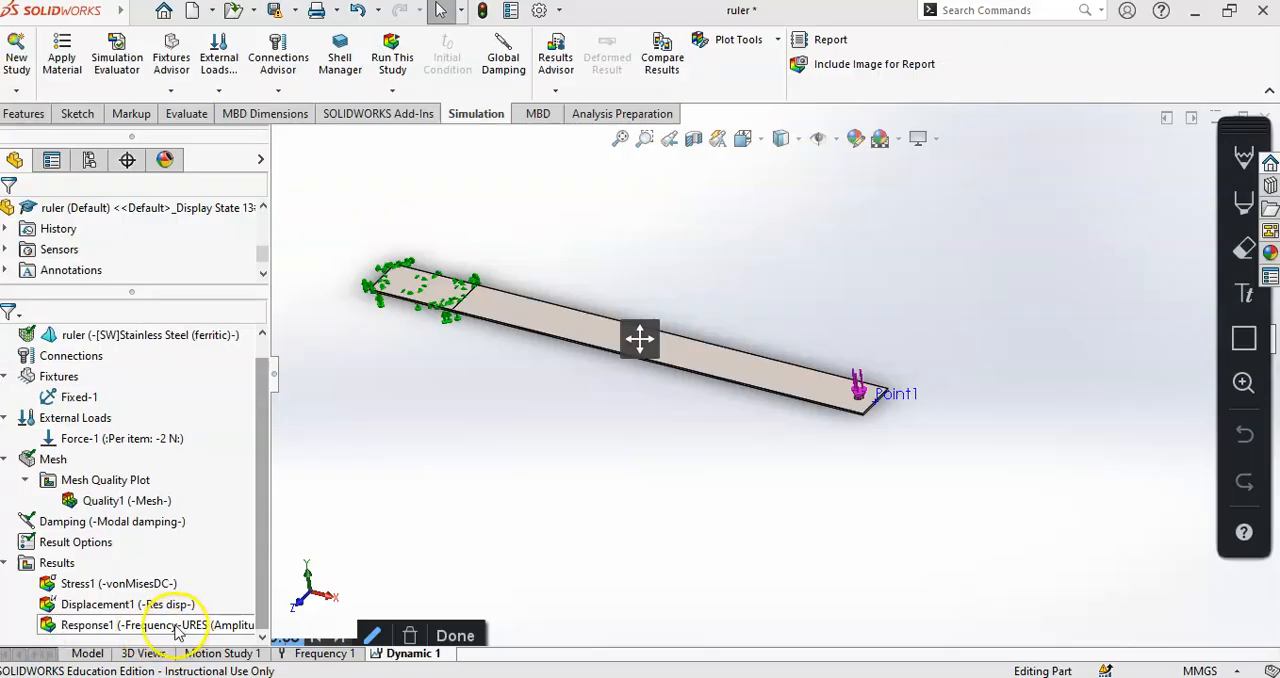
- Switch back to SOLIDWORKS and start a second response graph for the Dynamic 1 study results
click(176, 625)
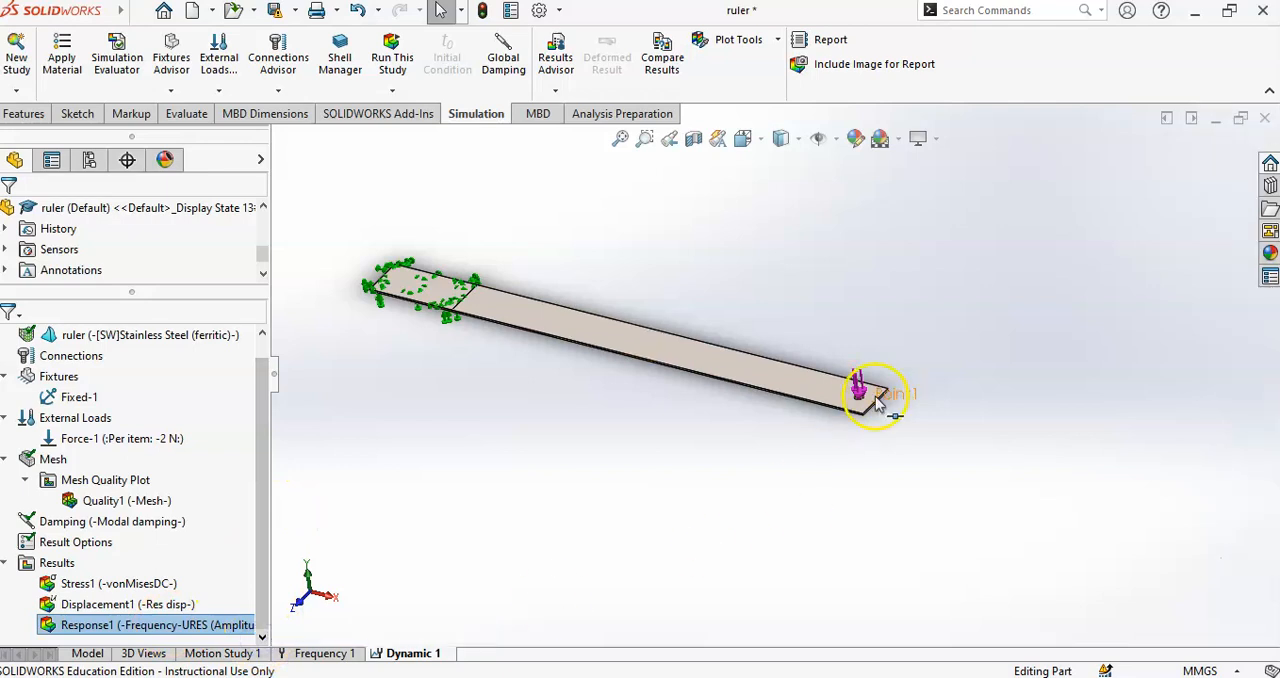
scroll(868, 425, down, 3)
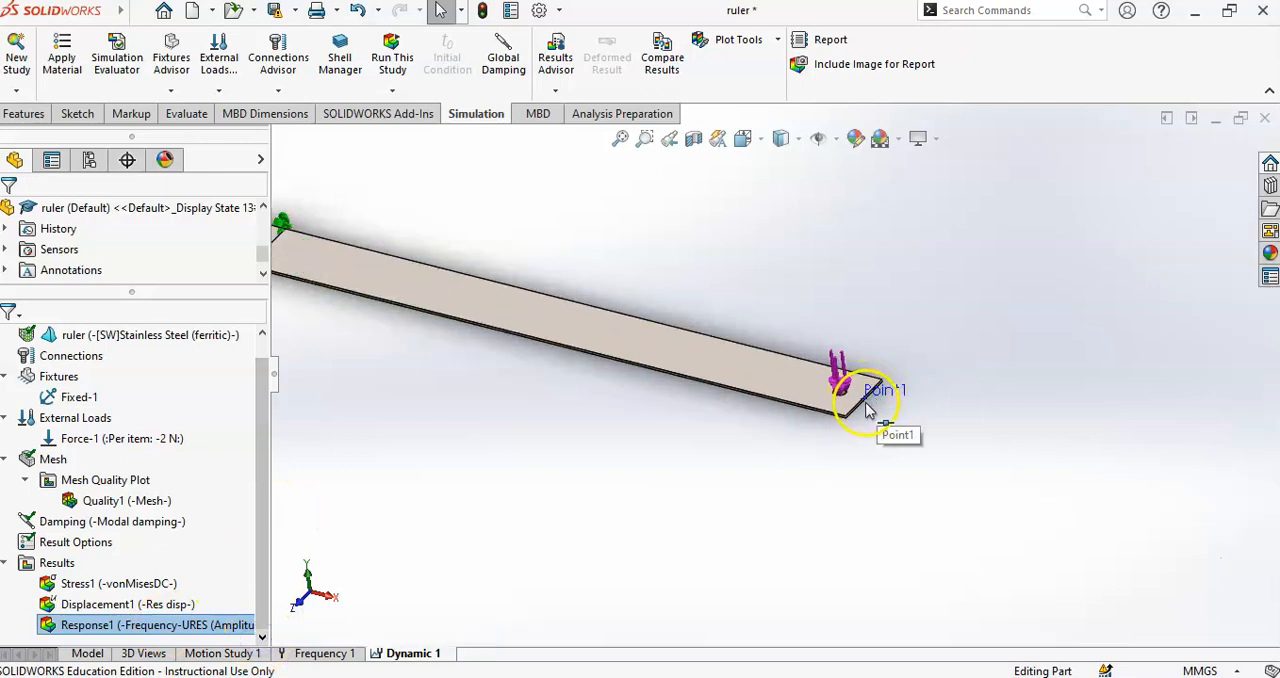
scroll(866, 402, up, 4)
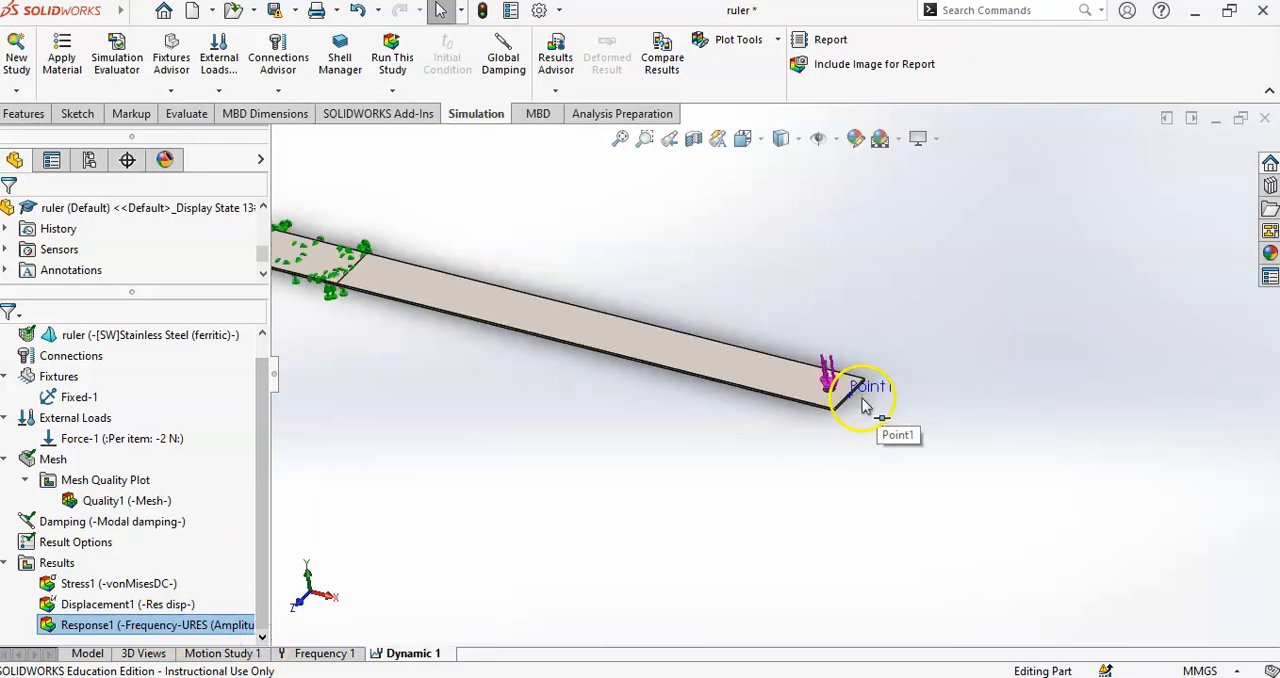
right_click(62, 568)
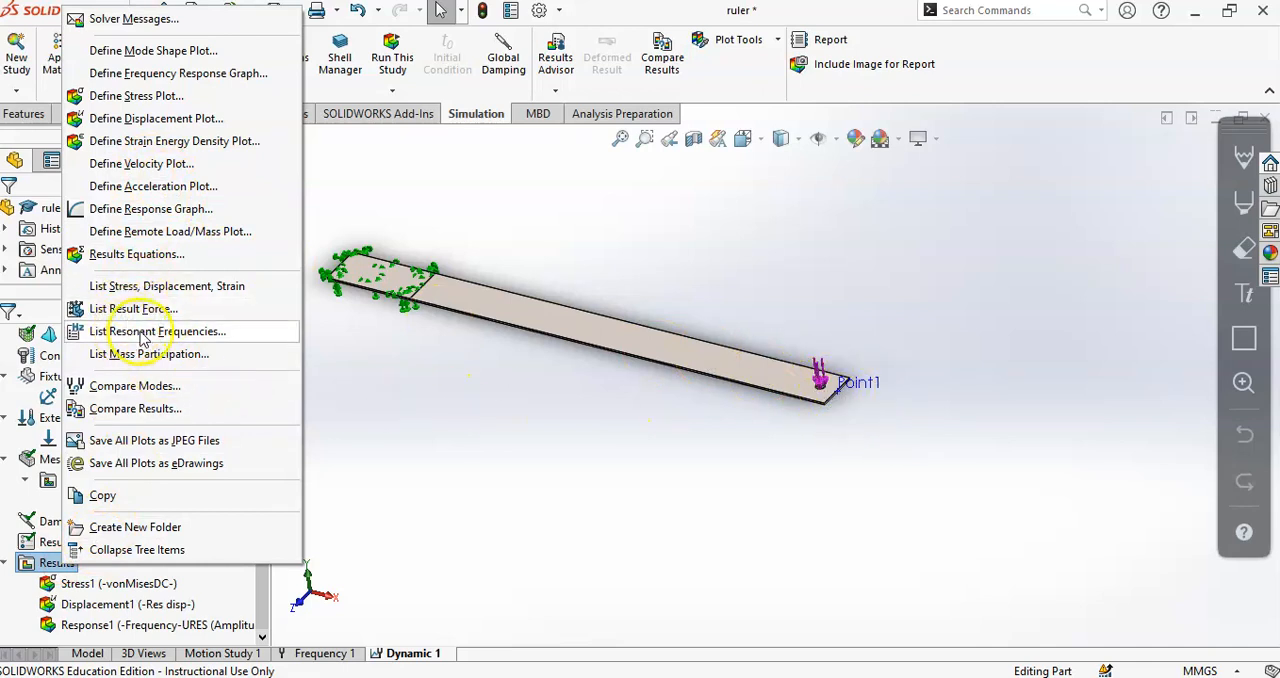
click(148, 210)
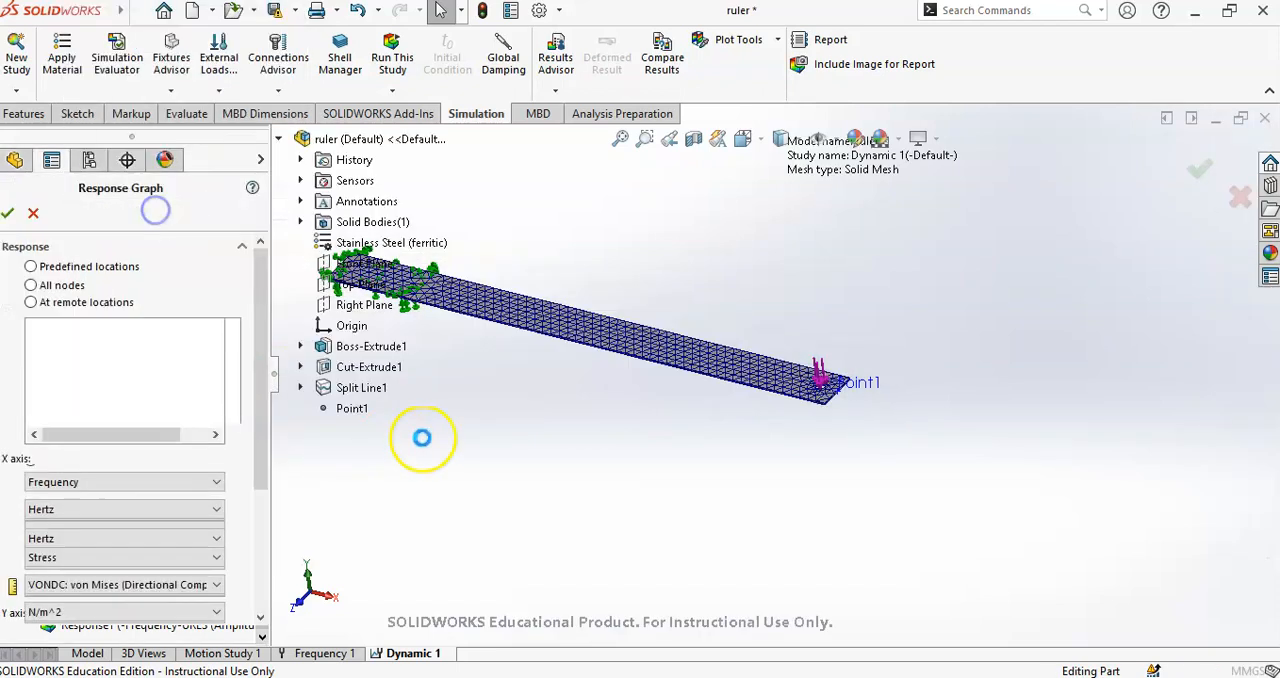
scroll(475, 300, down, 3)
scroll(520, 305, down, 2)
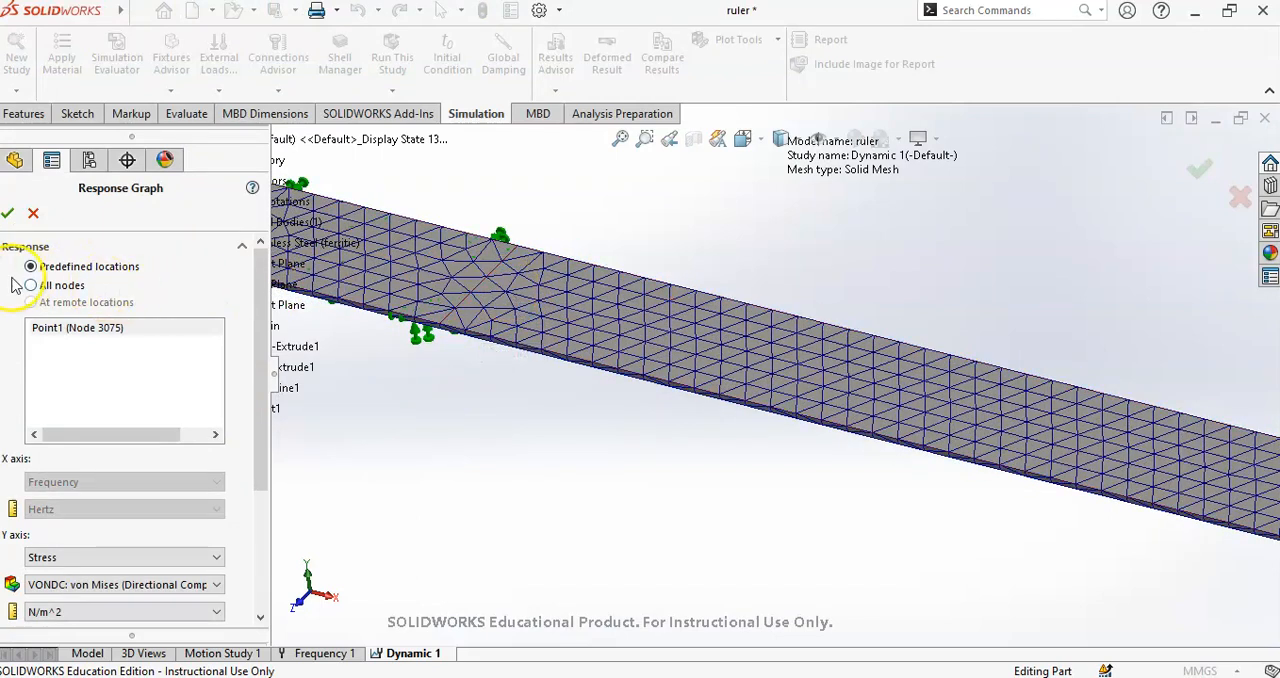
- Base the graph on all nodes, pick node 133 beside the clamp's split line, and move its callout below the ruler
click(47, 335)
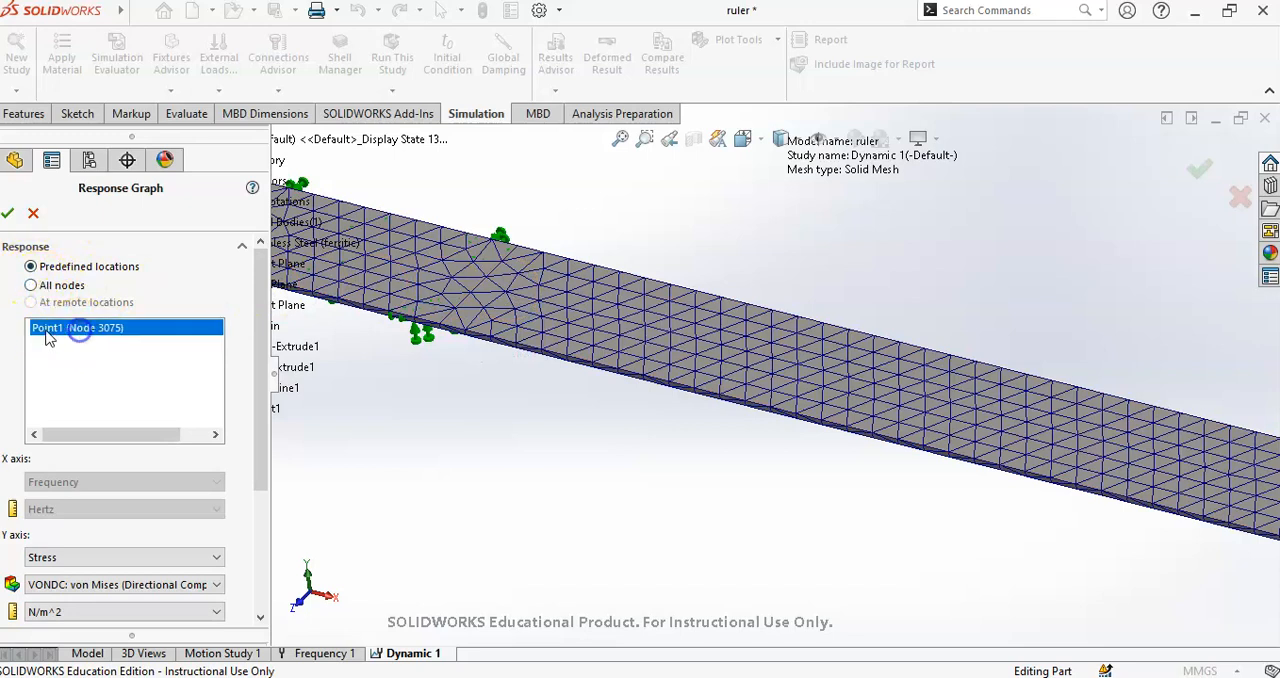
click(32, 286)
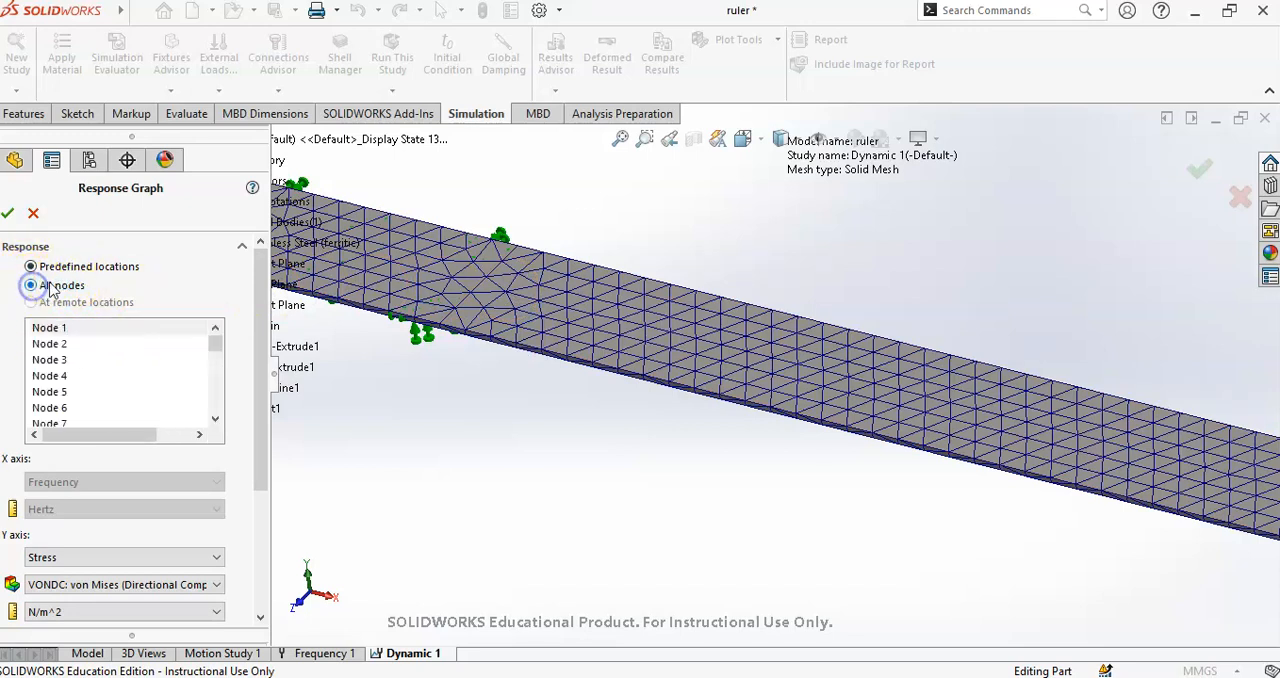
click(508, 295)
drag(550, 317, 569, 429)
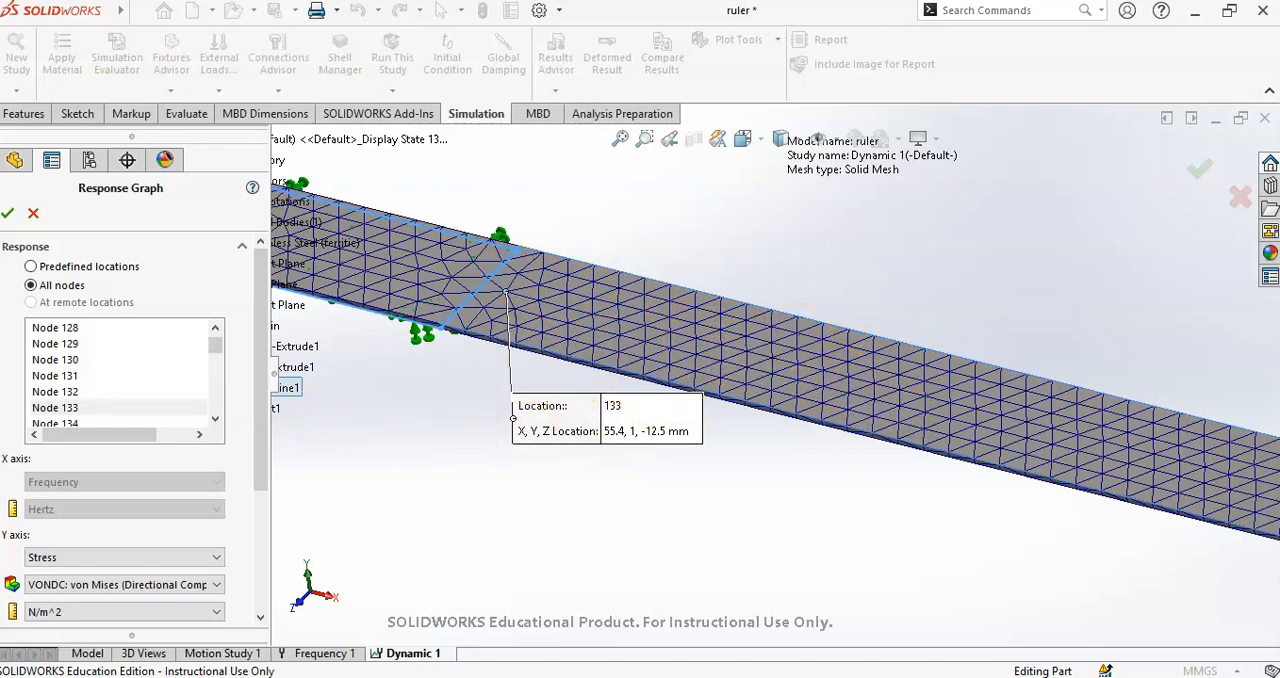
click(84, 410)
- Plot the von Mises (directional component) stress in N/m^2 over the full frequency range
scroll(262, 500, down, 4)
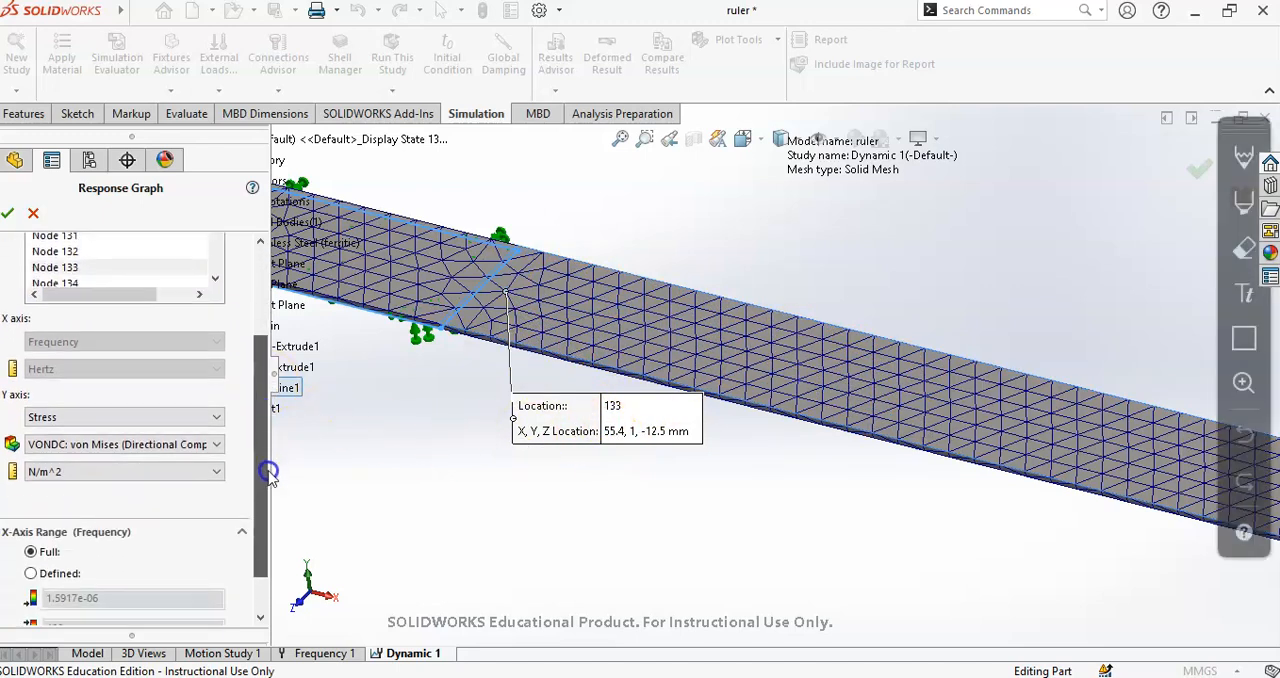
click(93, 364)
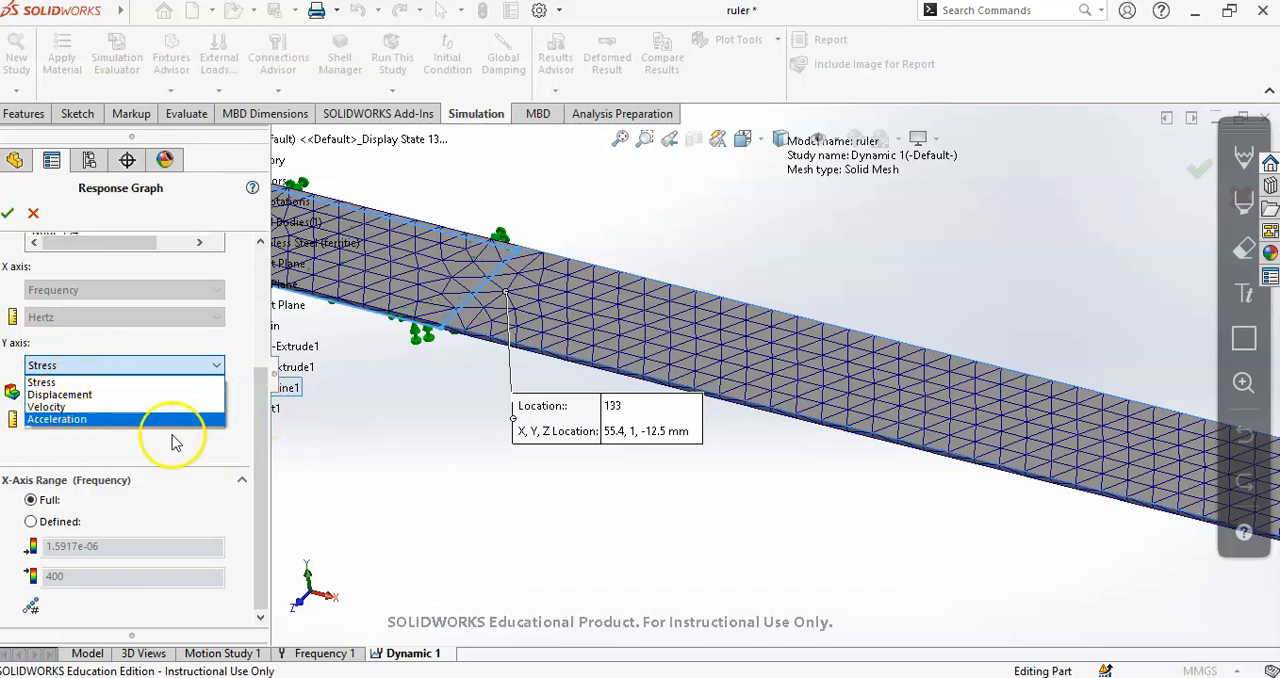
click(120, 382)
click(115, 392)
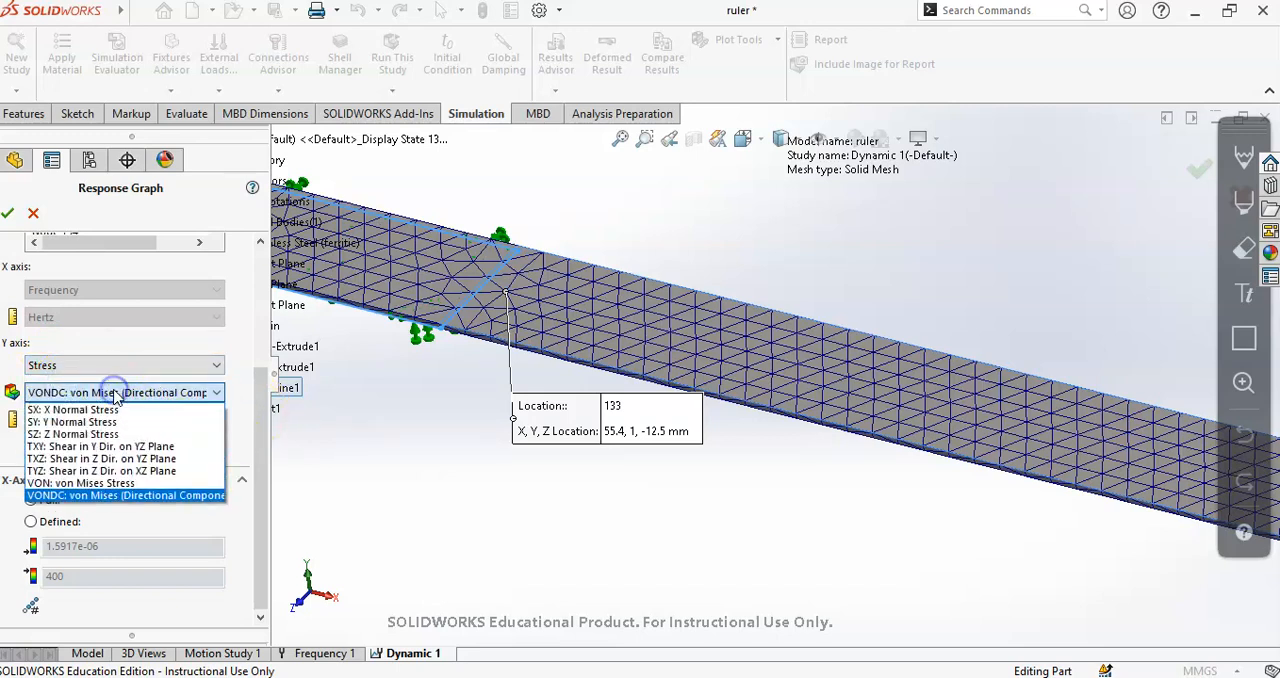
click(95, 496)
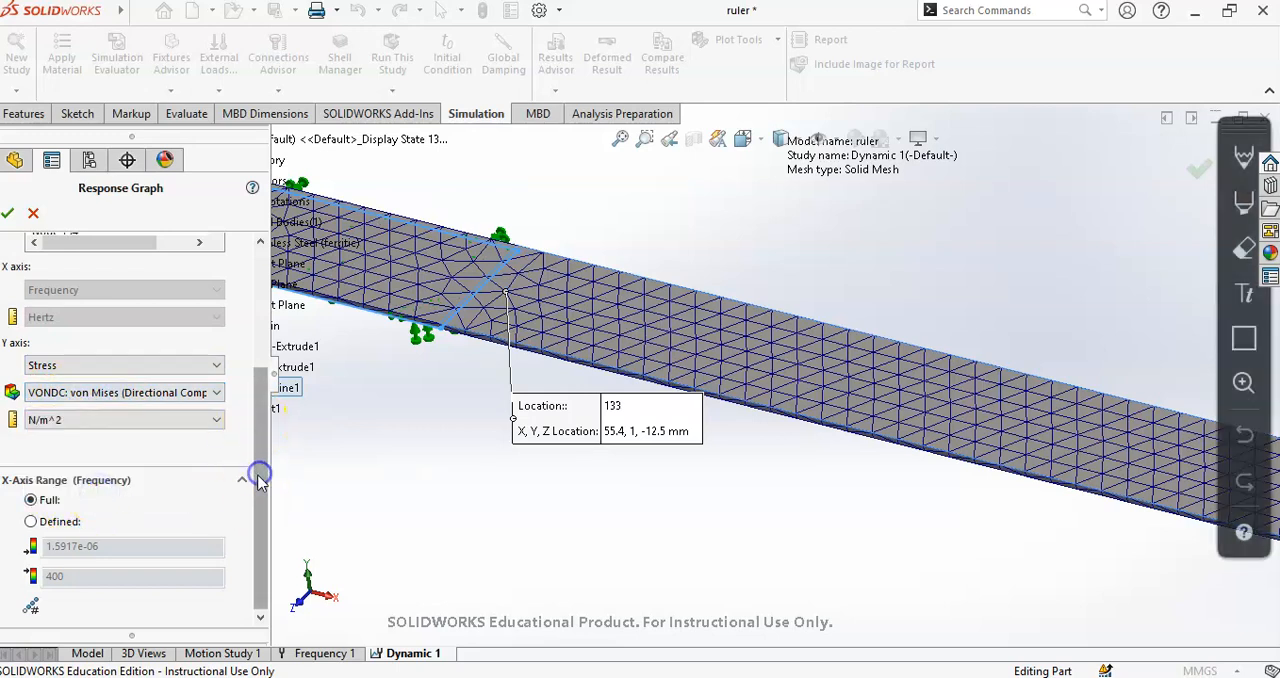
click(7, 213)
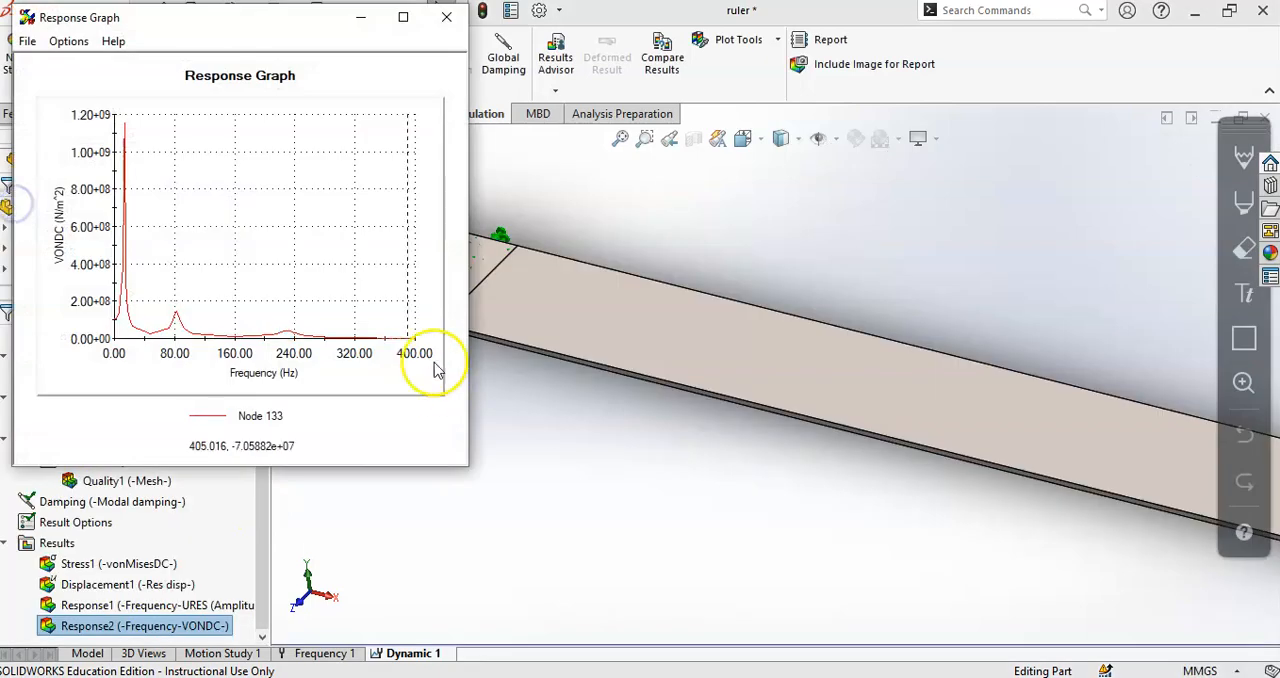
- Enlarge the node 133 stress graph to study its peaks, close it, and look over the clamped end of the ruler
drag(465, 466, 866, 649)
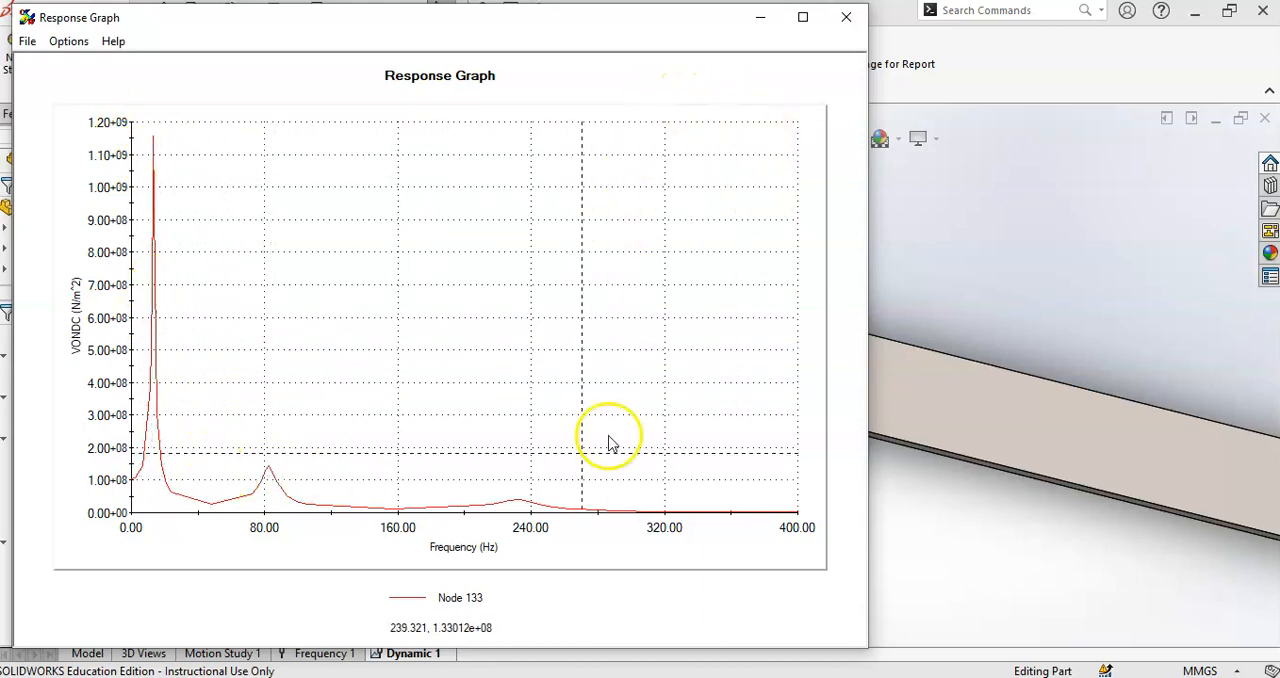
click(846, 17)
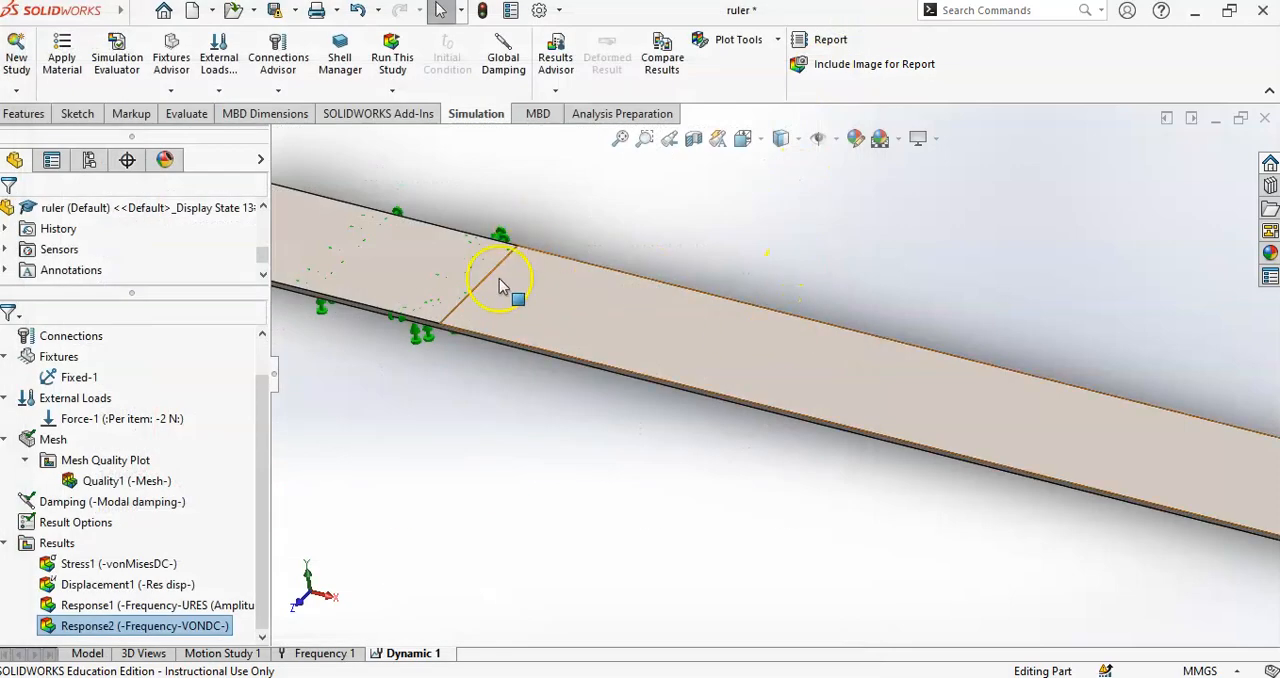
scroll(525, 295, up, 6)
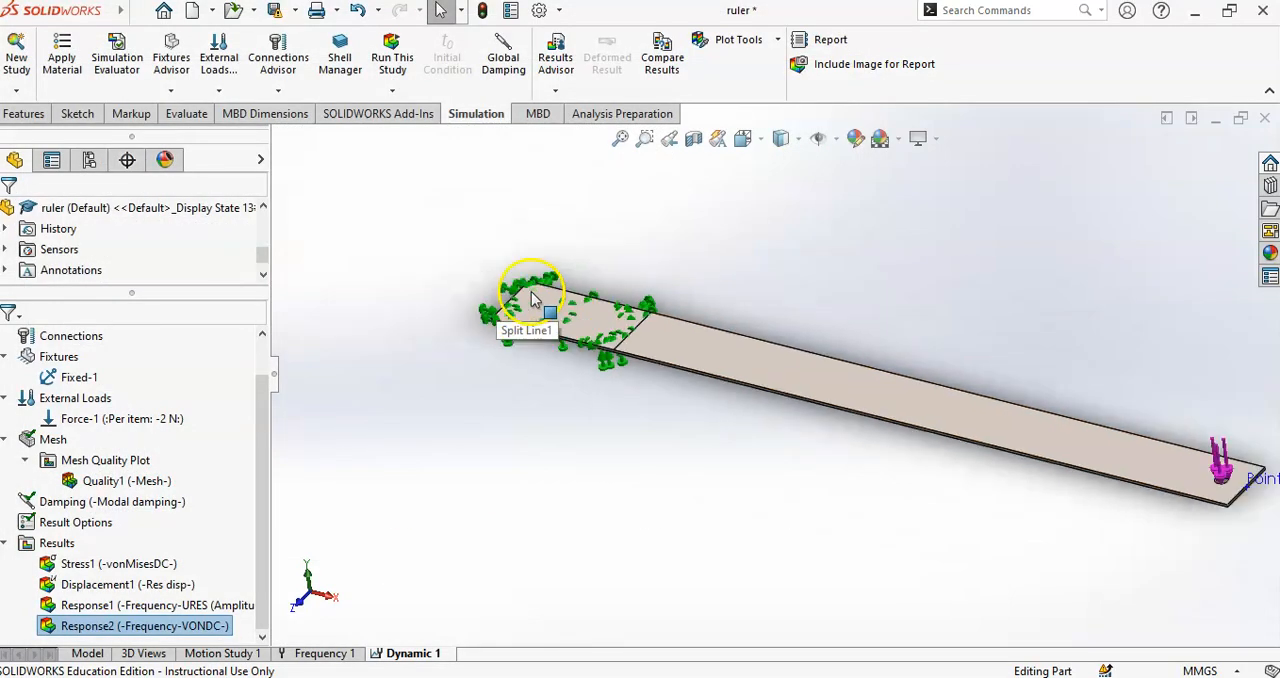
scroll(943, 391, down, 4)
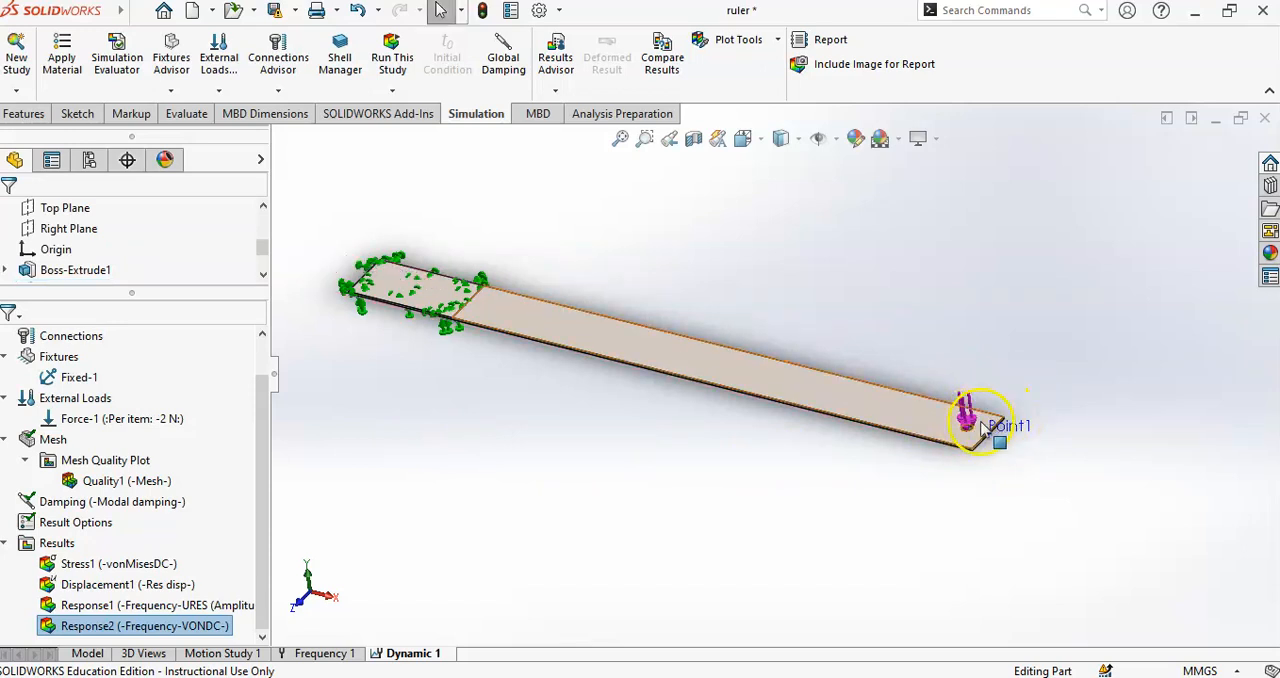
- Reopen the Response2 stress graph, enlarge it to inspect the peaks, and close it again
double_click(183, 630)
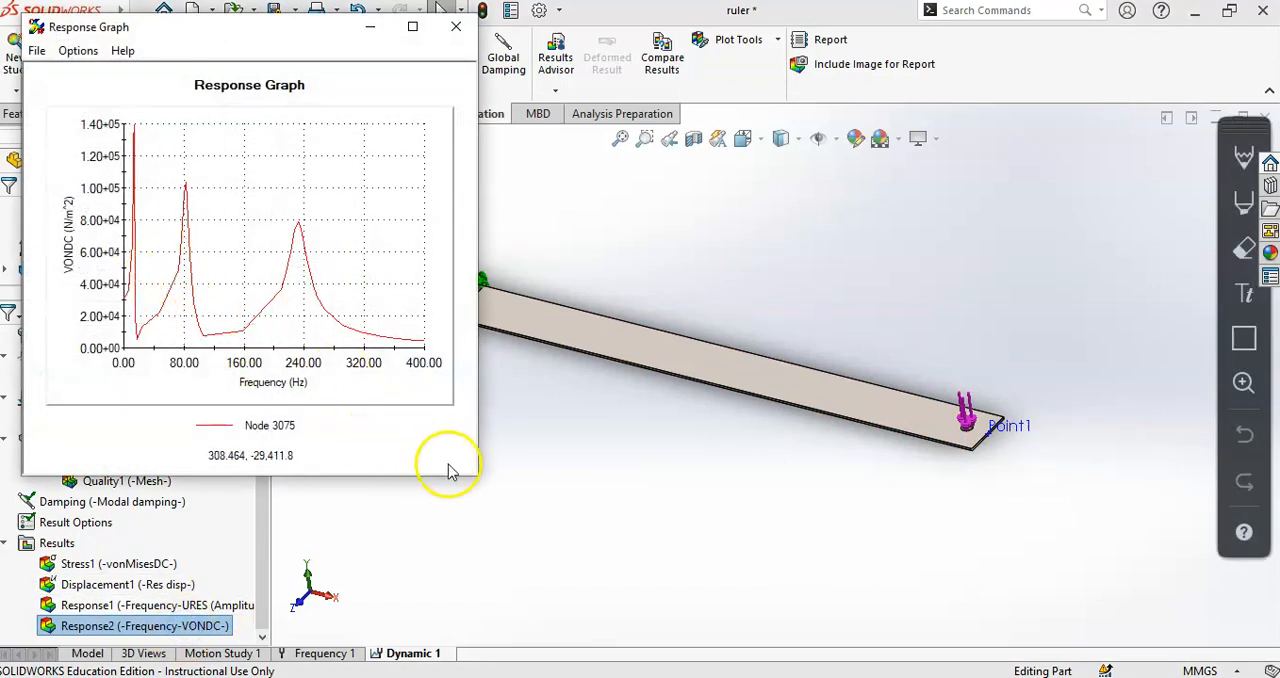
drag(477, 480, 730, 589)
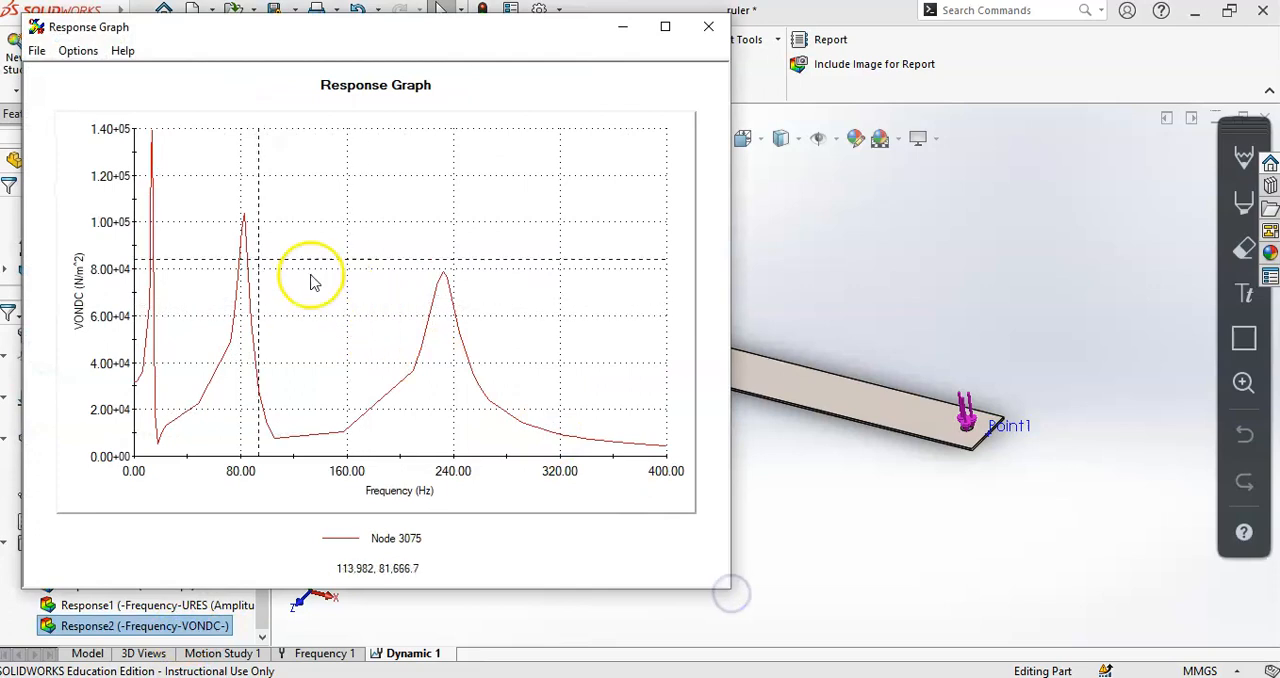
click(708, 27)
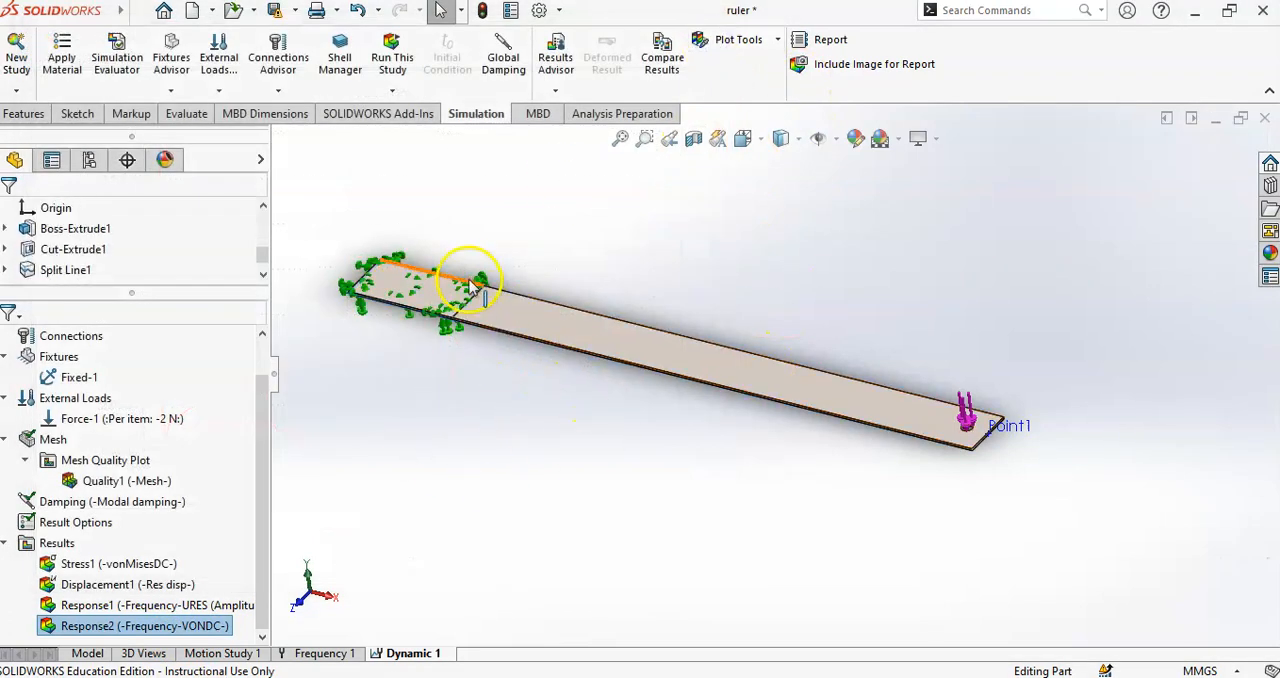